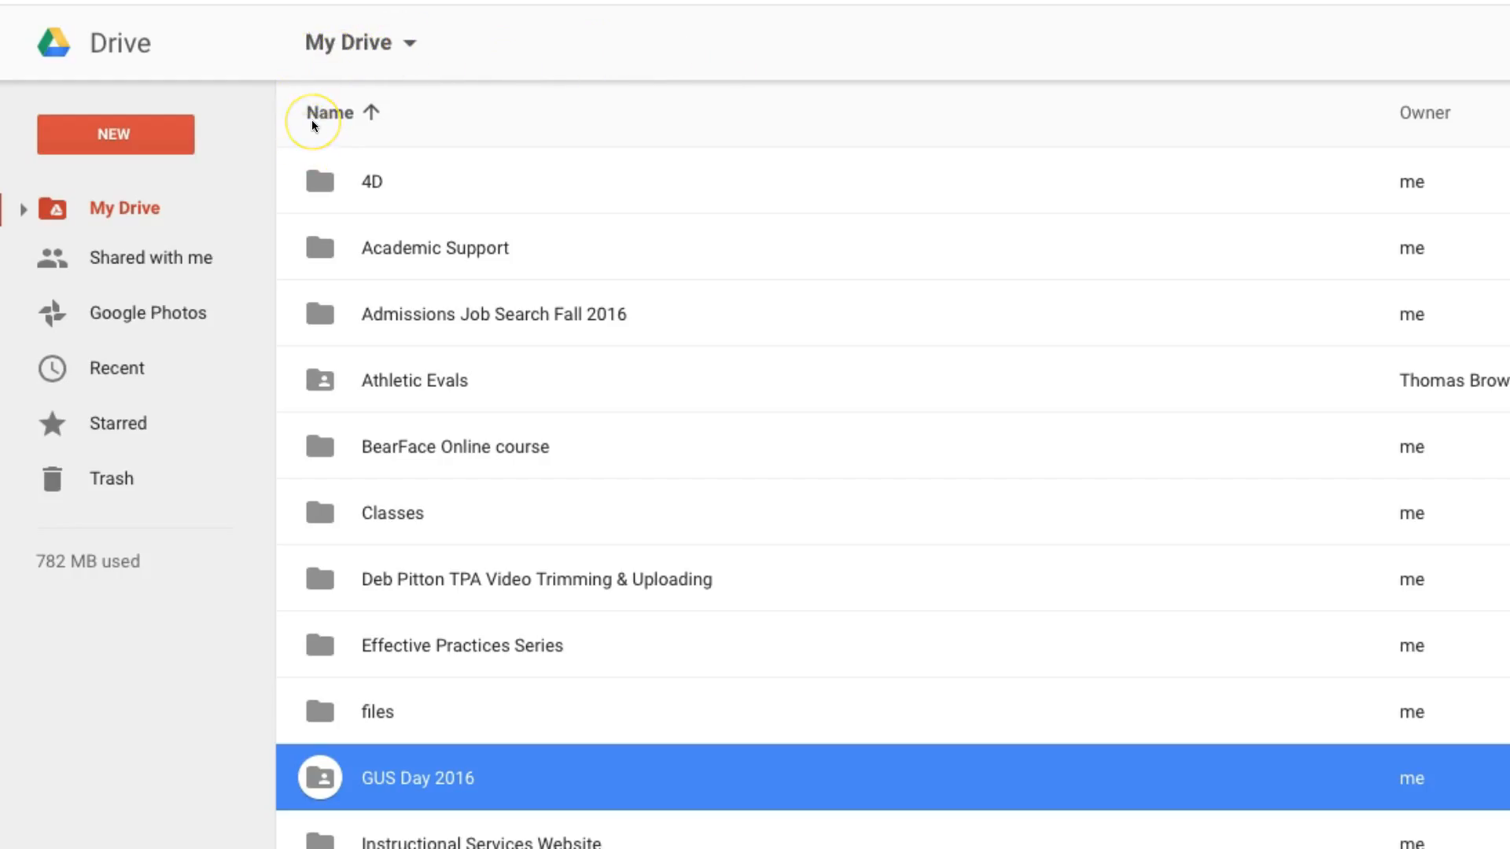
left_click(366, 50)
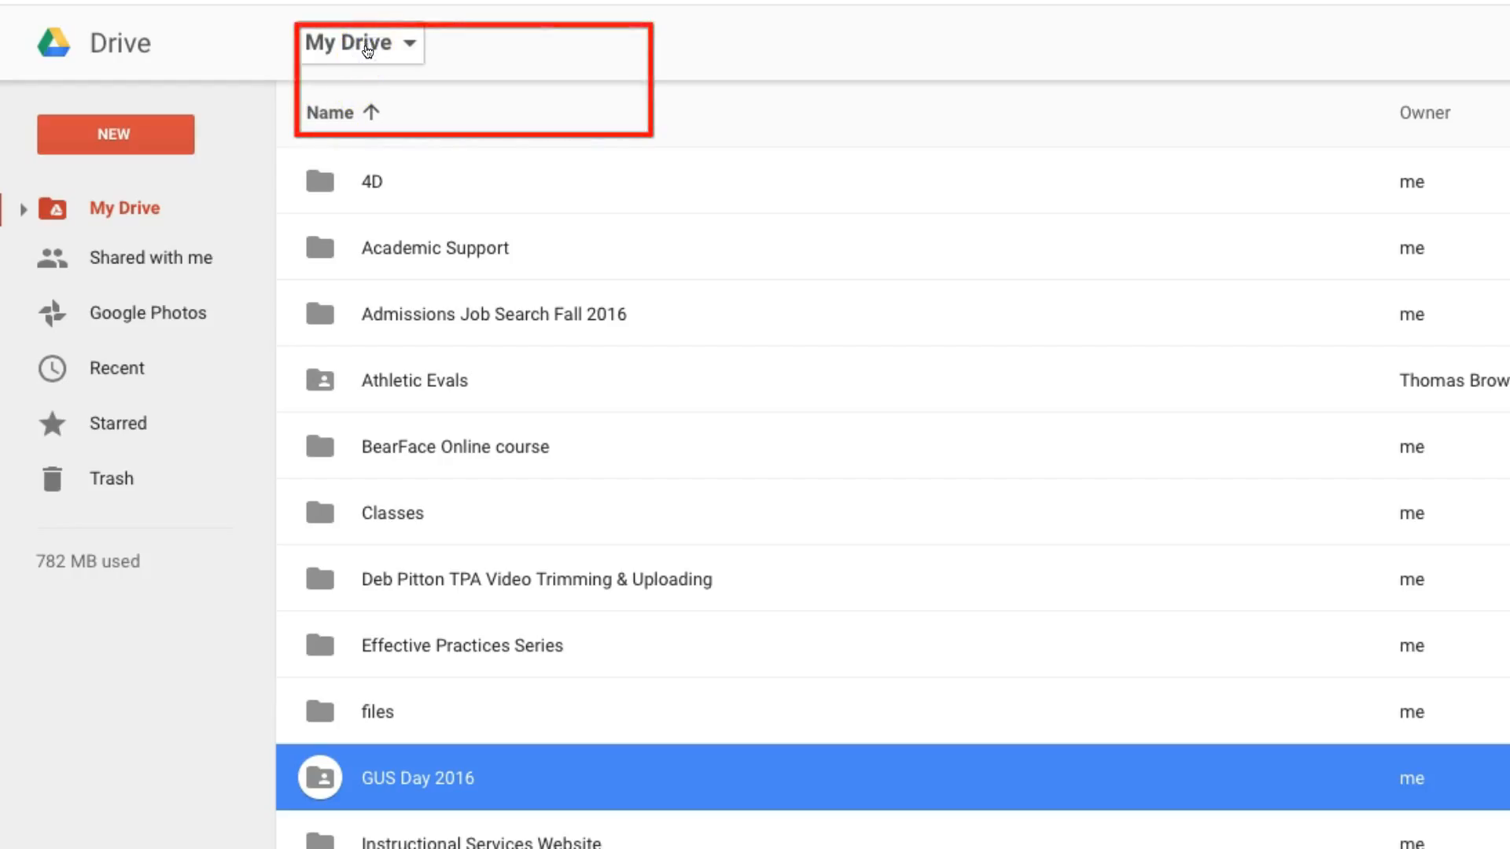
left_click(367, 50)
left_click(380, 98)
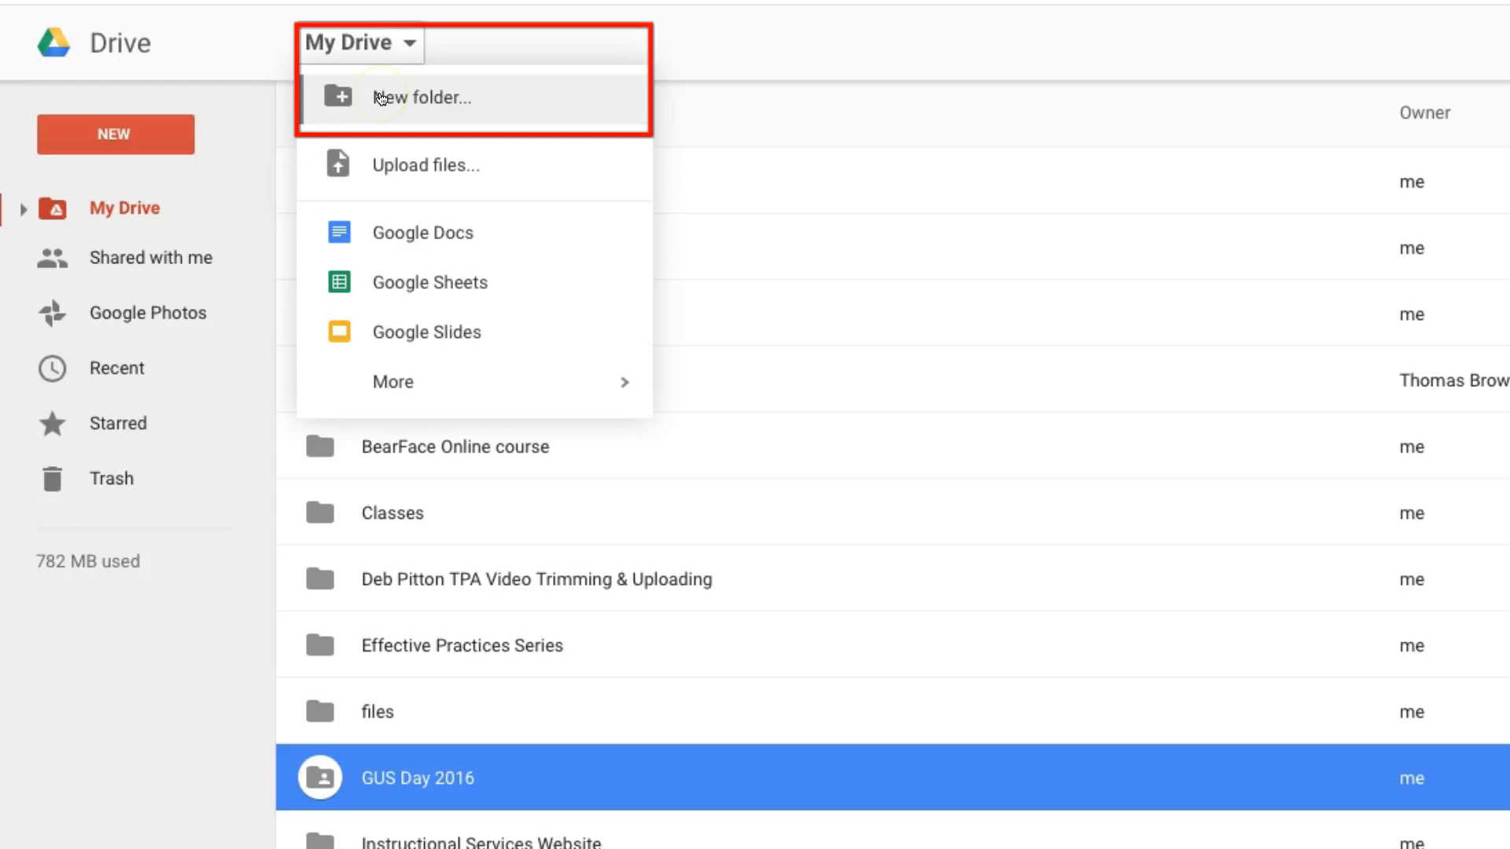
left_click(381, 49)
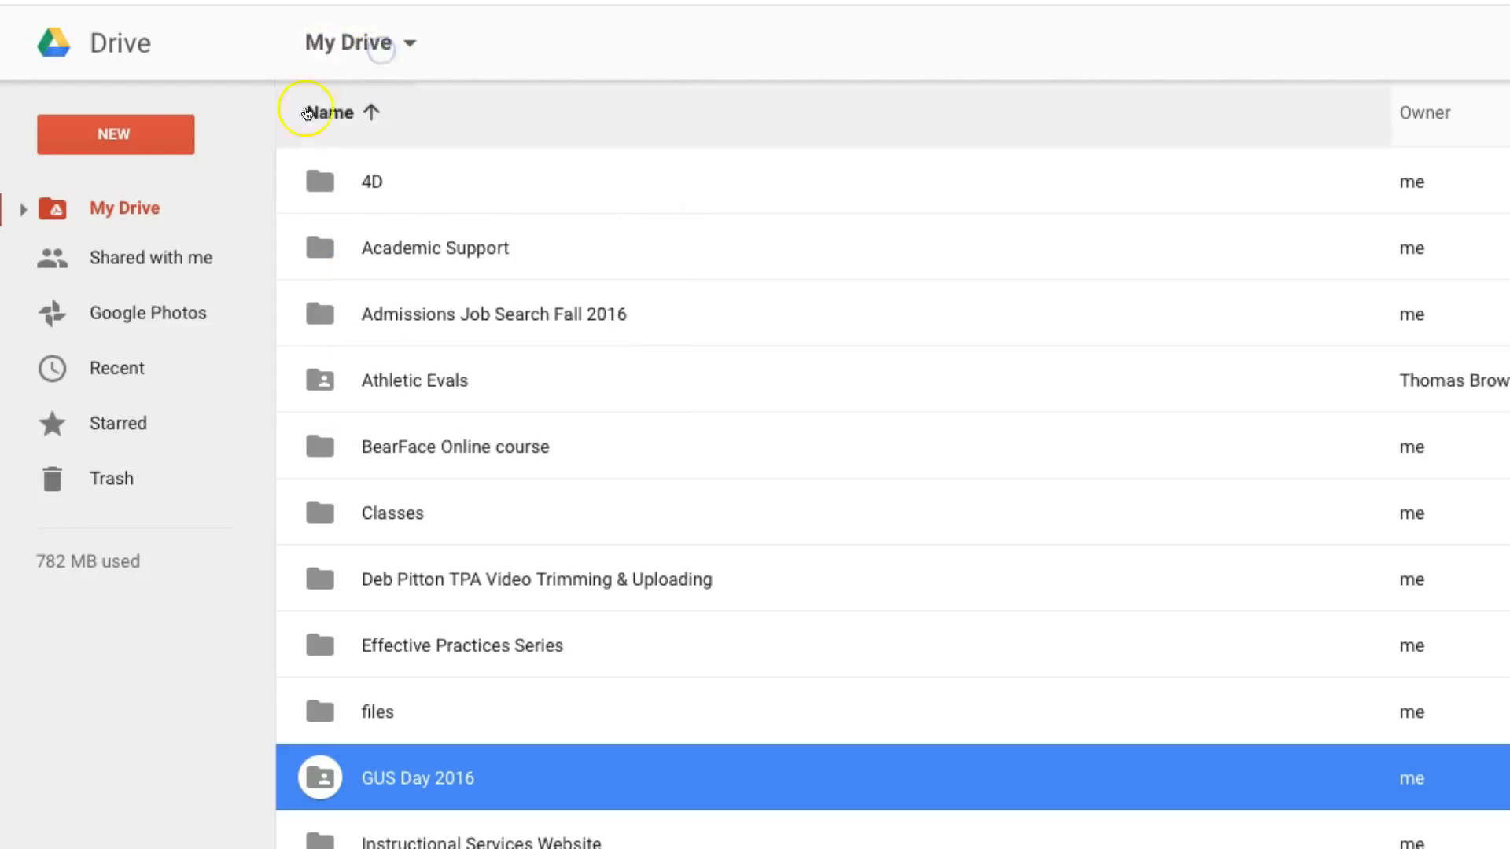
Step: Create a new folder in My Drive named "Chemistry Job Search Fall 2016"
left_click(115, 140)
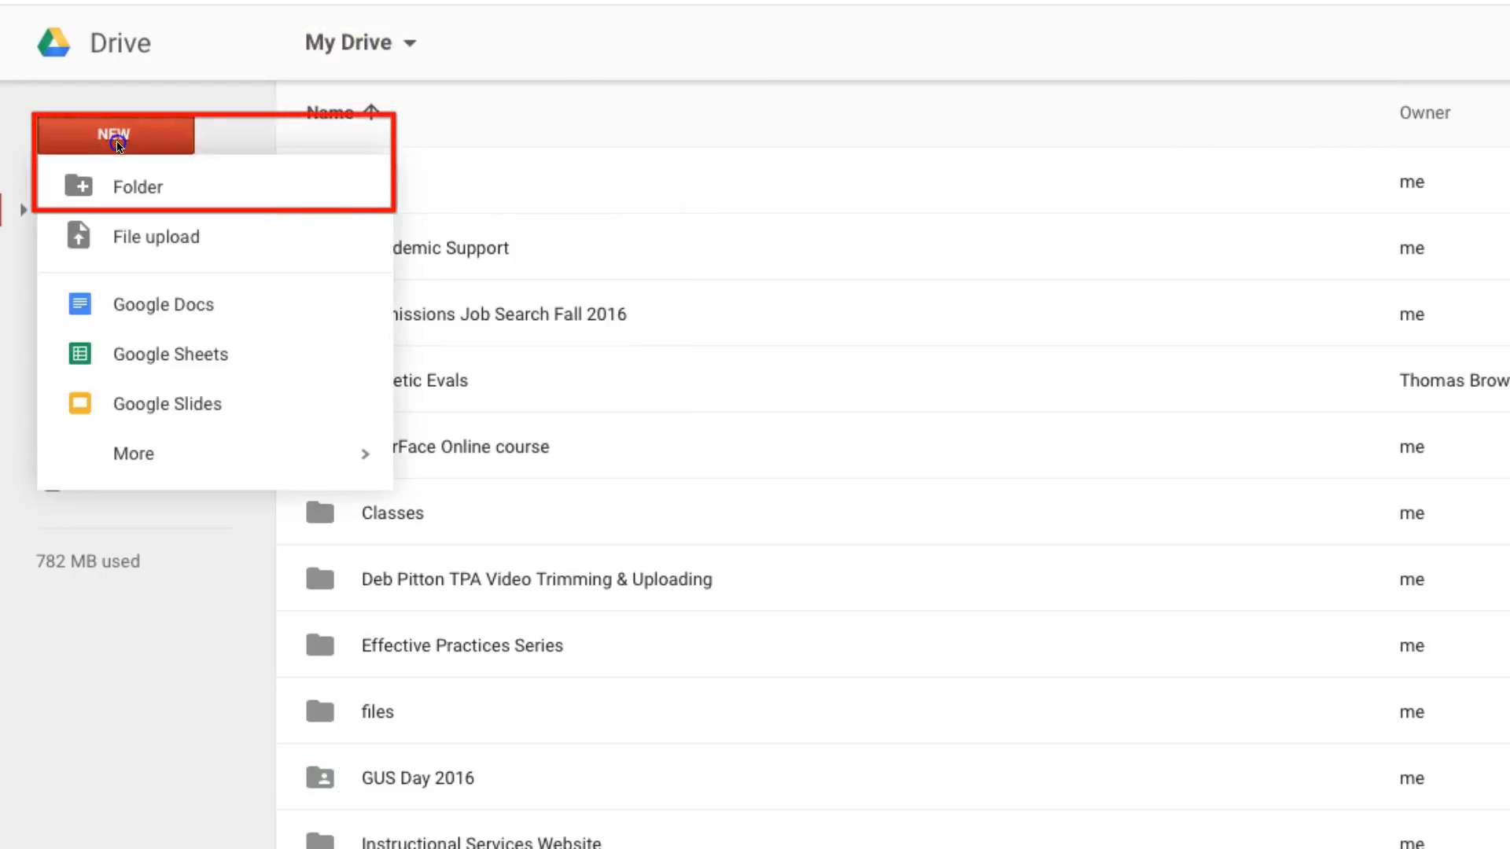
left_click(117, 196)
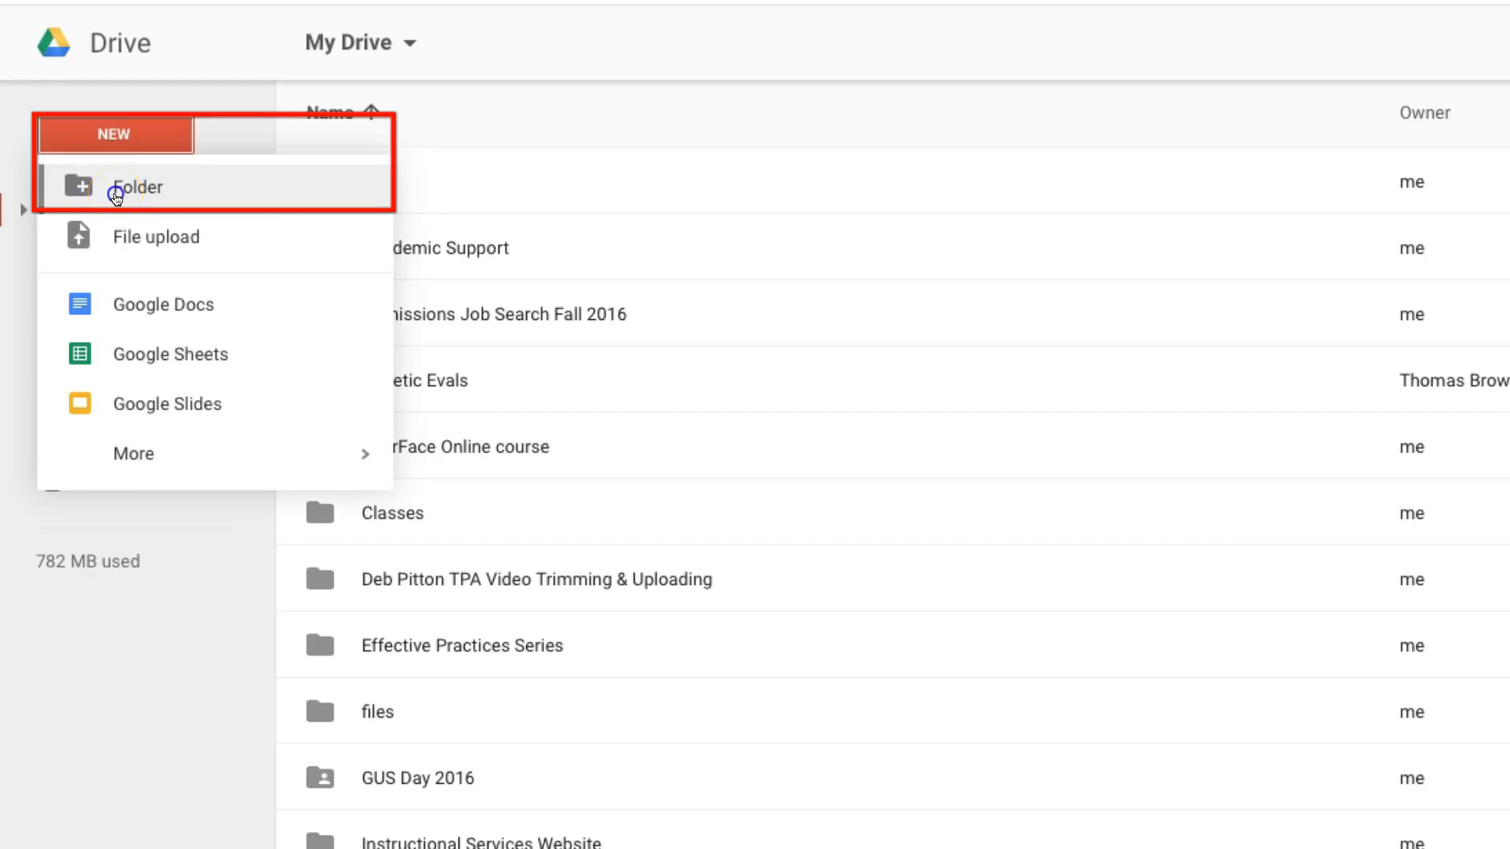
type("Chemistry")
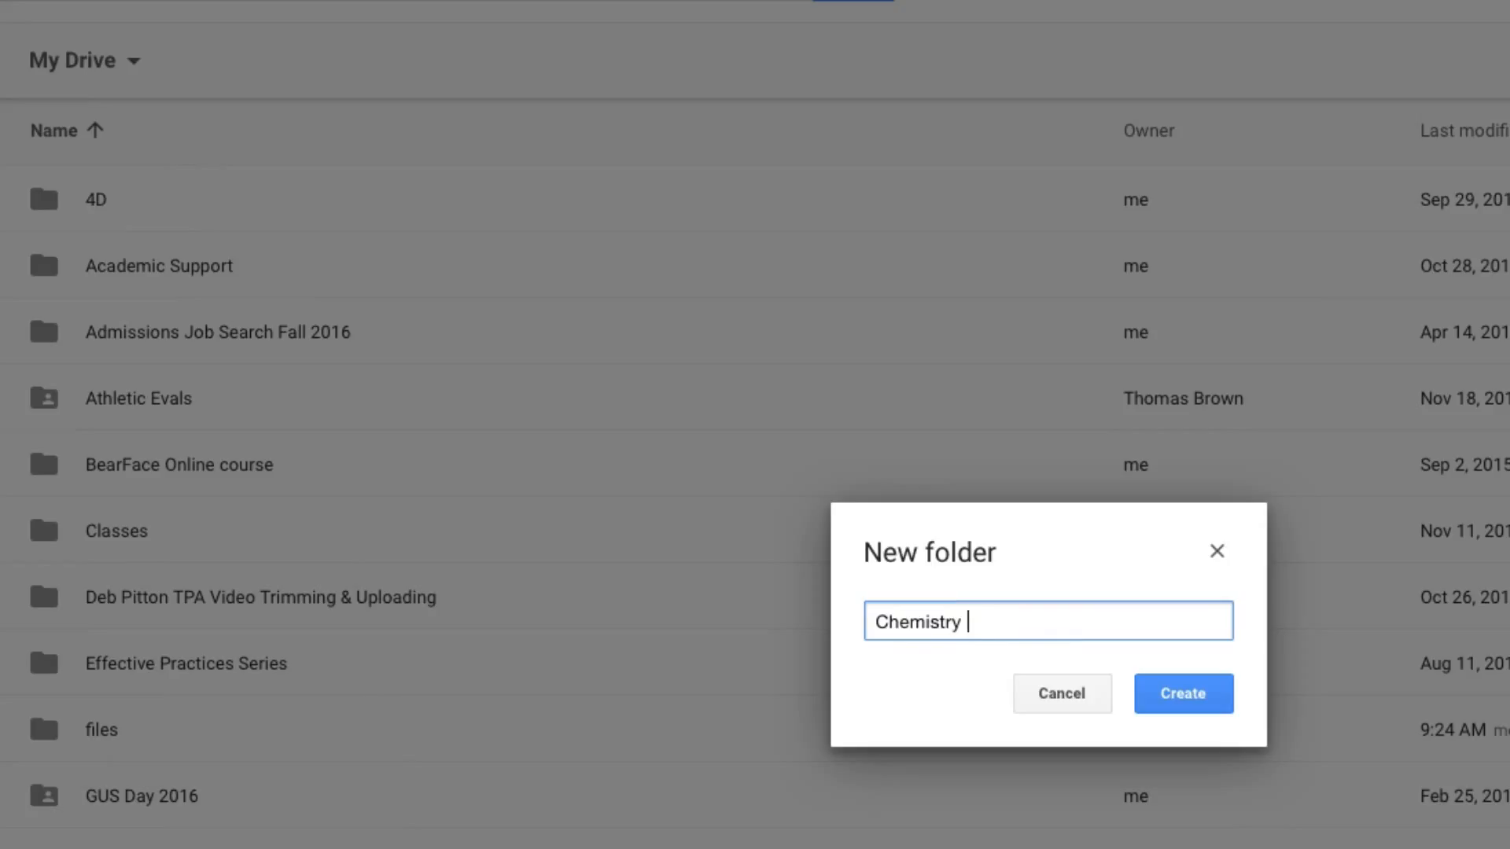
type(" Poaiti")
key("BackSpace")
key("BackSpace")
key("BackSpace")
type("Se")
key("BackSpace")
type("Job Sa")
key("BackSpace")
type("earch Fall 2016")
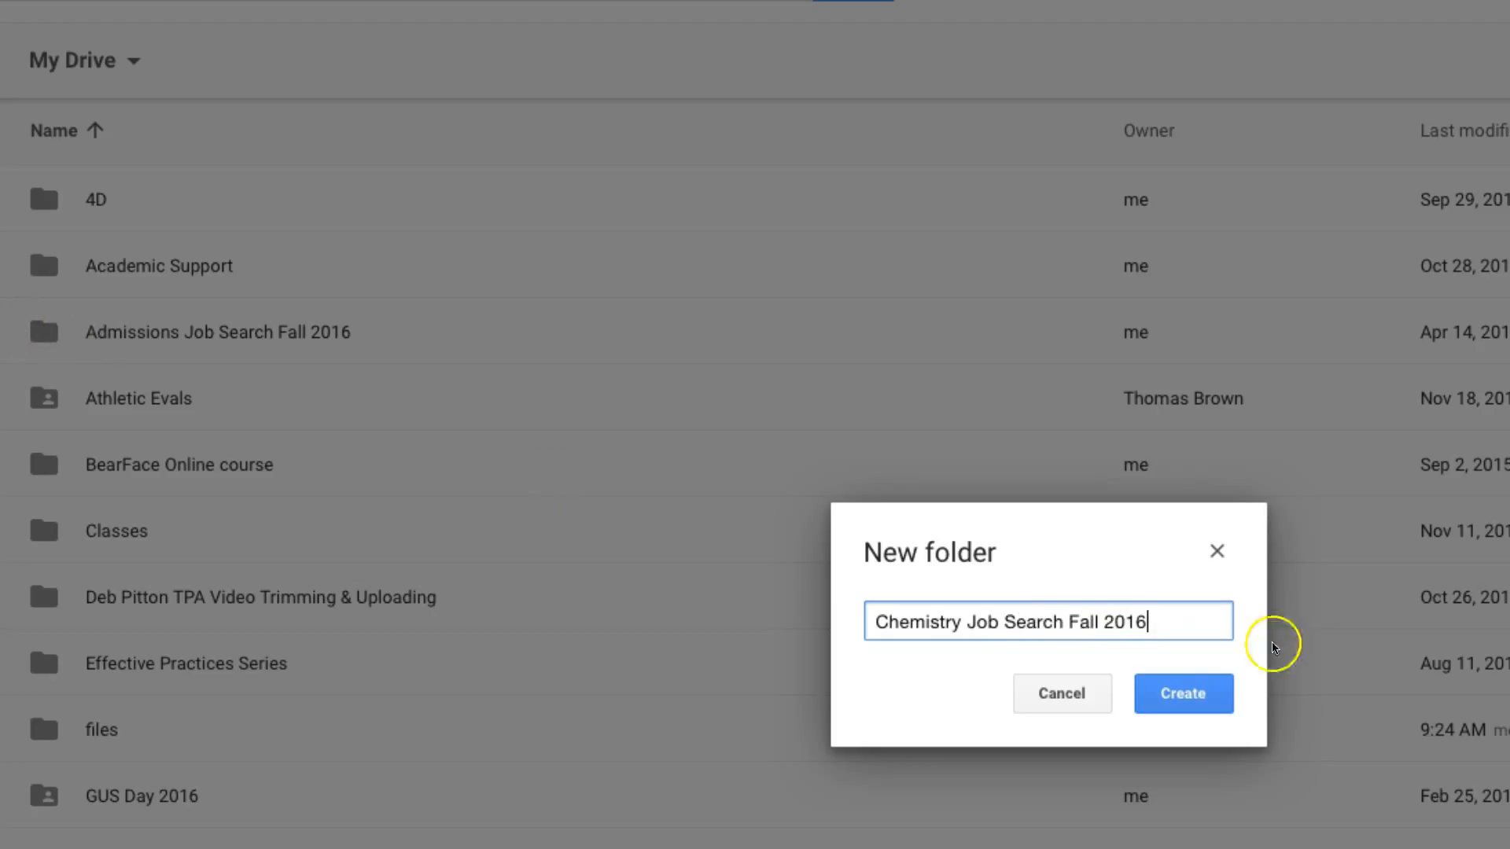
left_click(1208, 694)
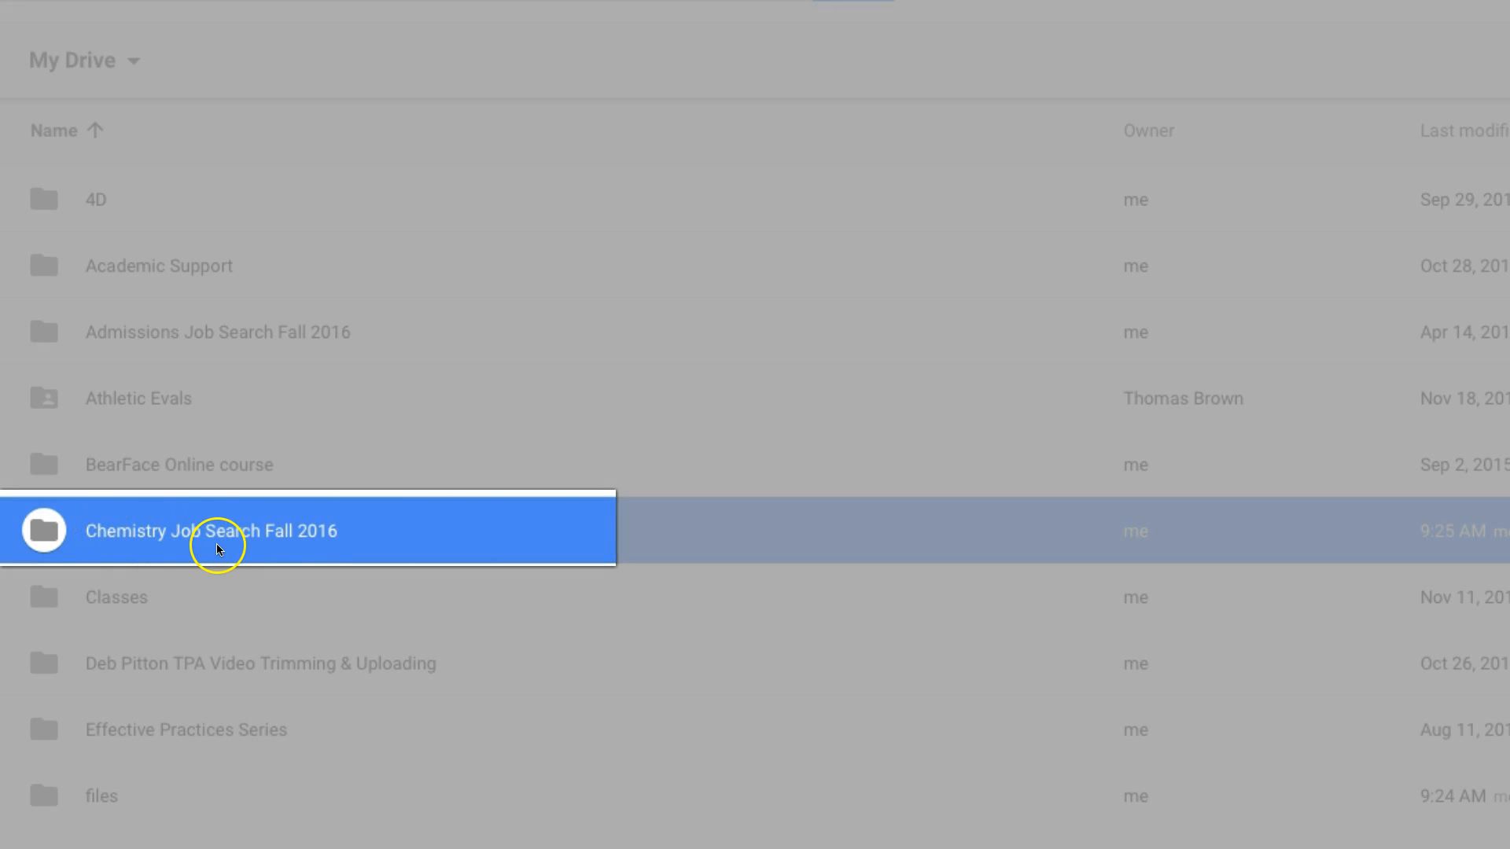
Step: Open the Chemistry Job Search Fall 2016 folder from the My Drive file list
double_click(162, 539)
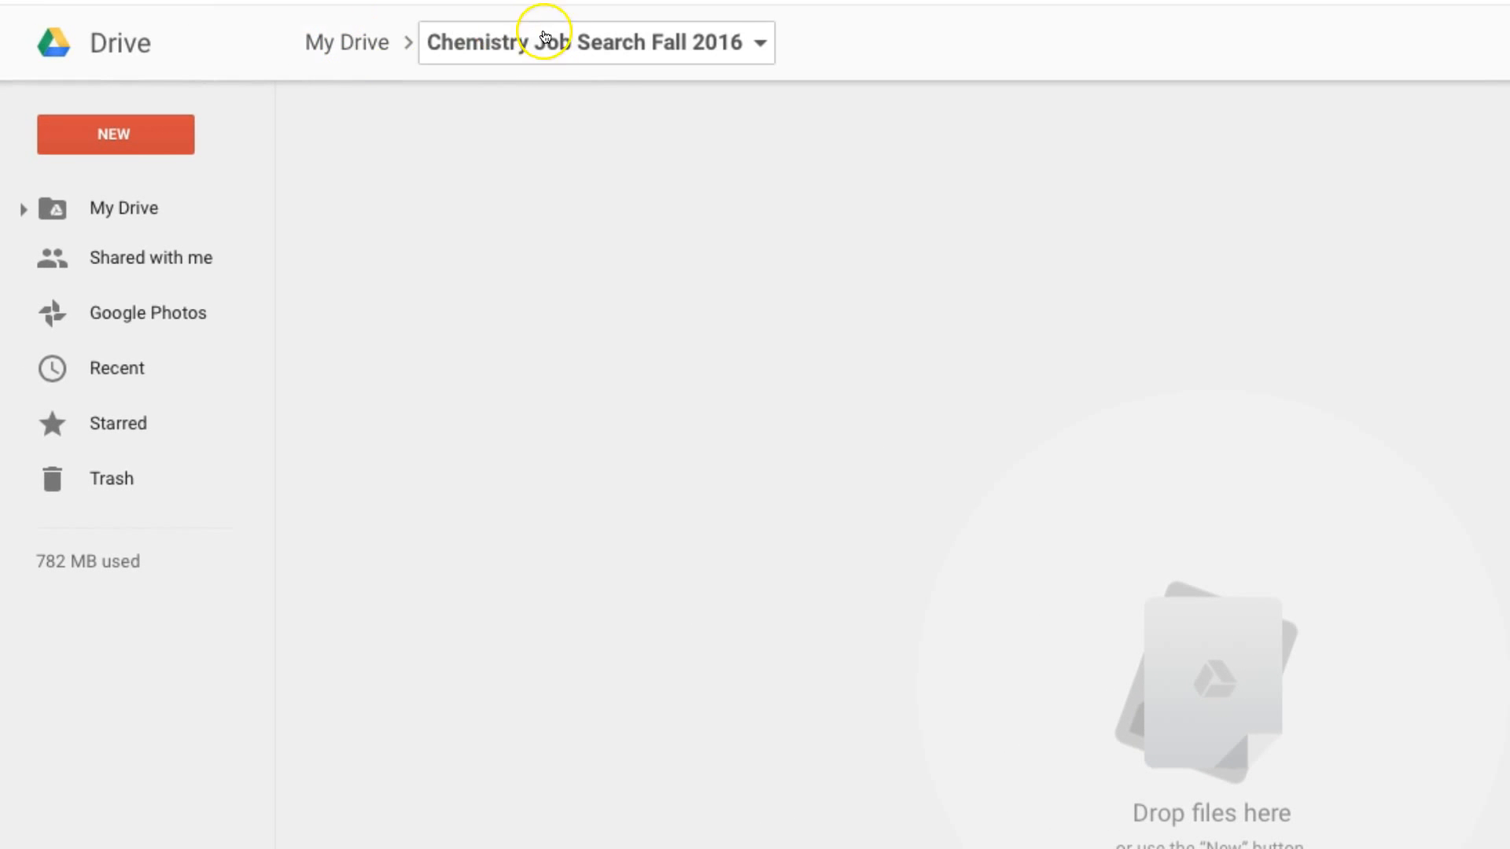
left_click(355, 54)
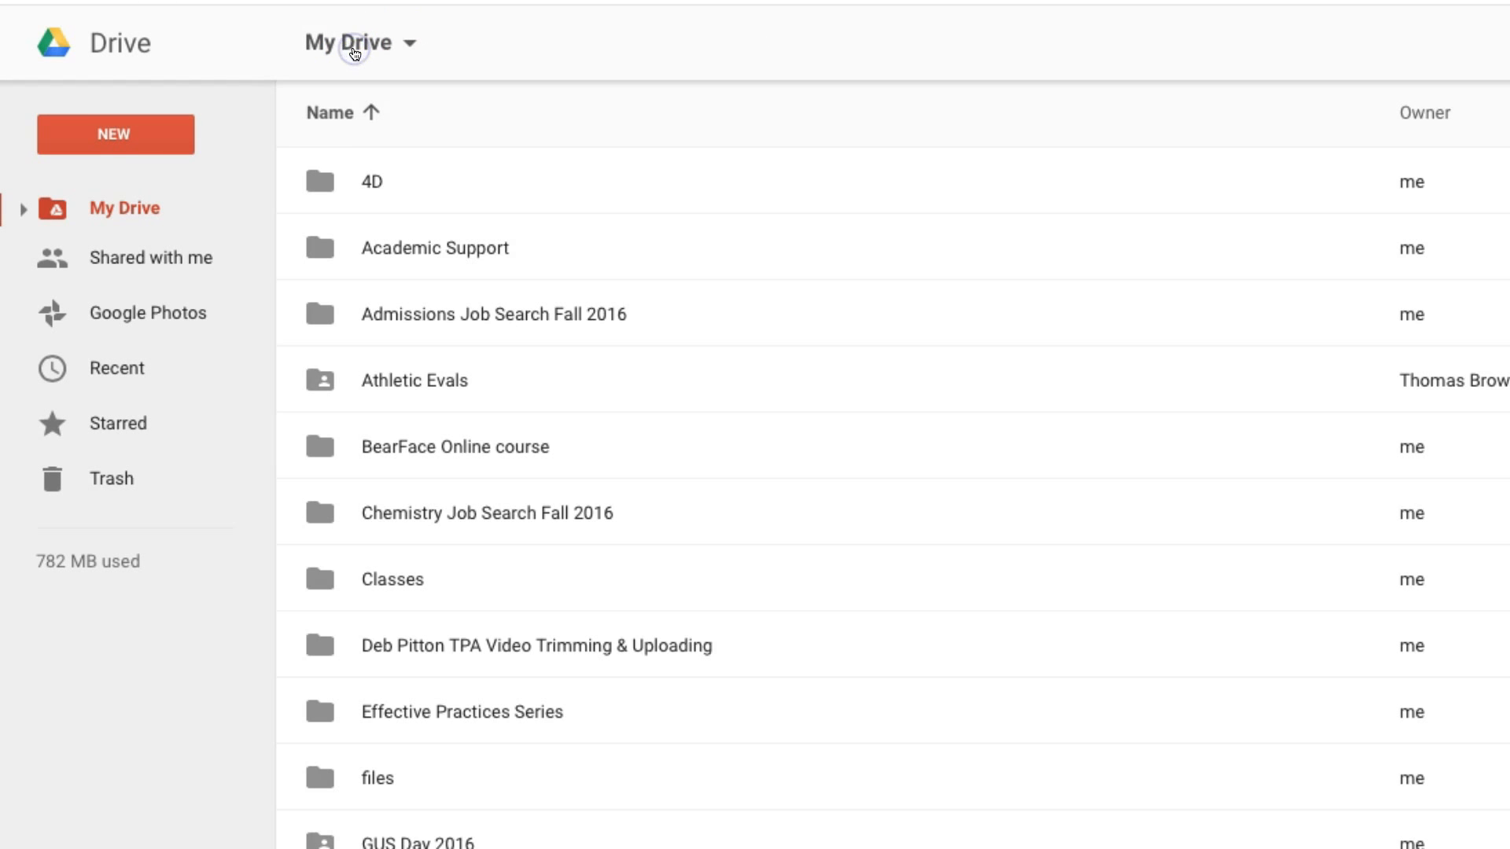
double_click(419, 510)
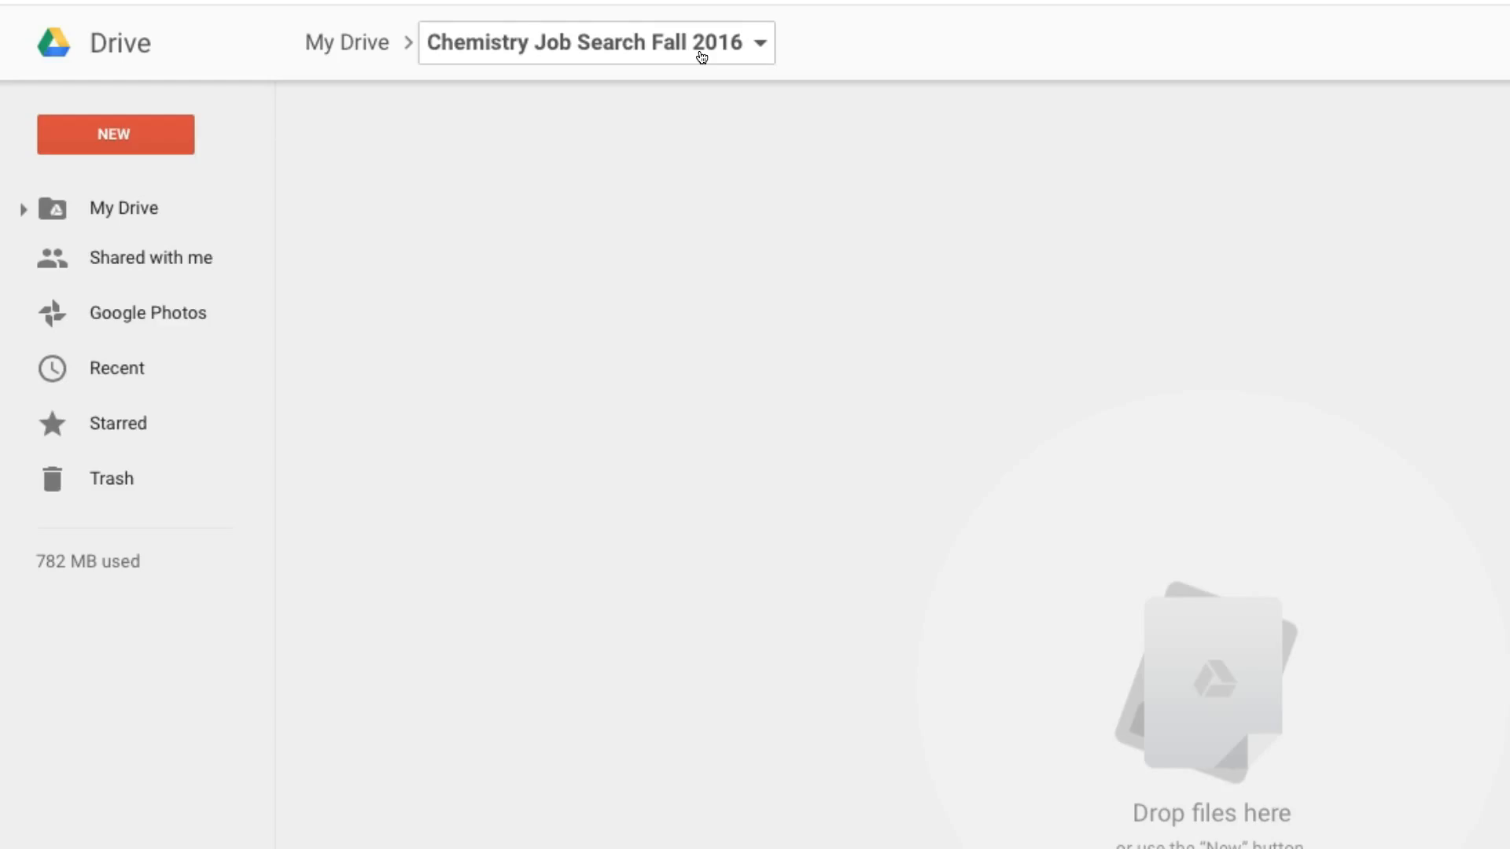
Step: Create a subfolder named "Bugs Bunny" inside the Chemistry Job Search Fall 2016 folder
left_click(761, 44)
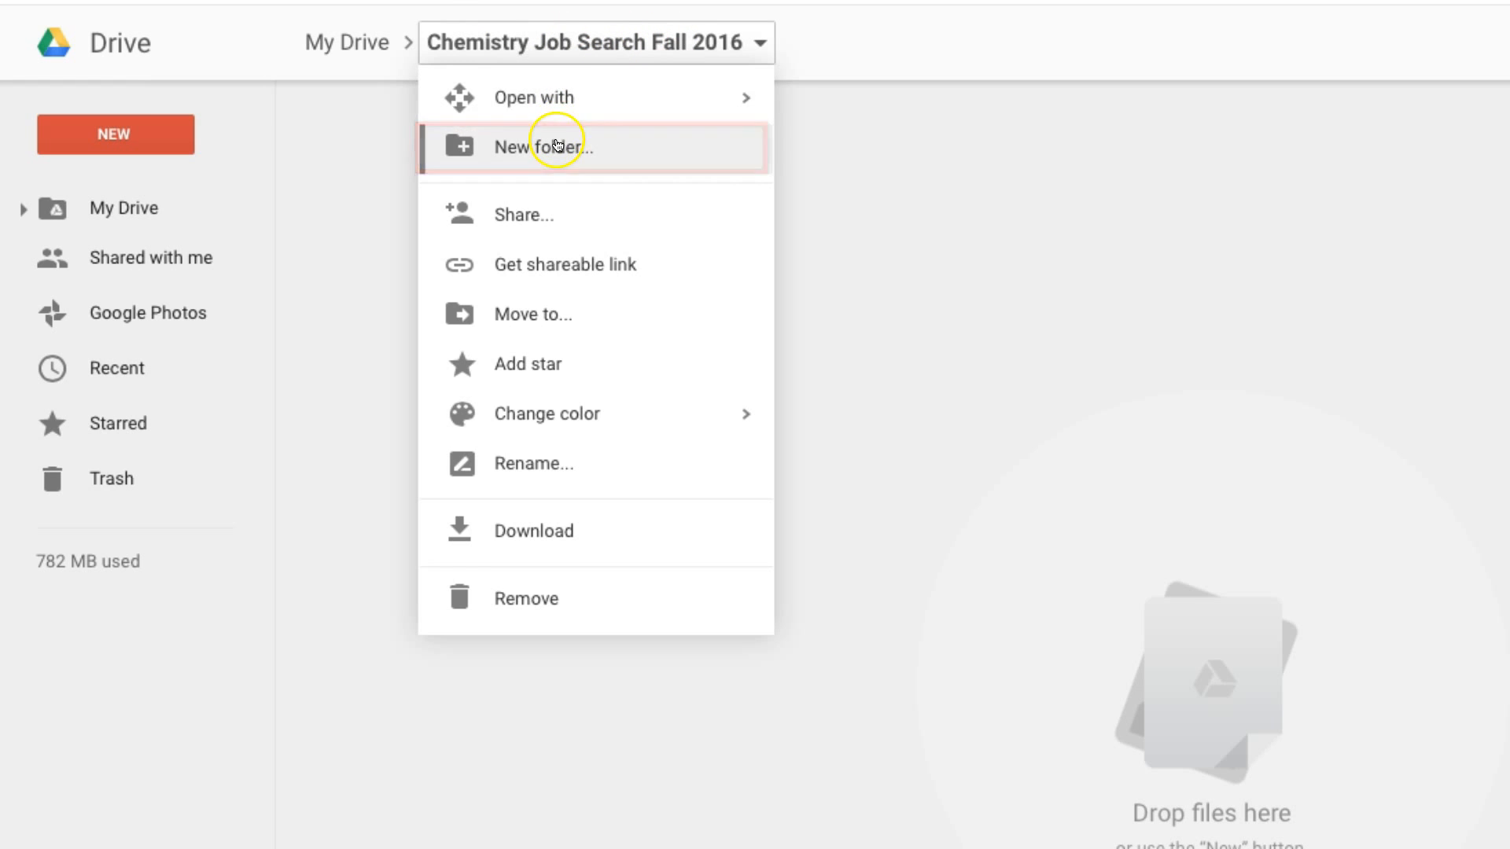
left_click(595, 36)
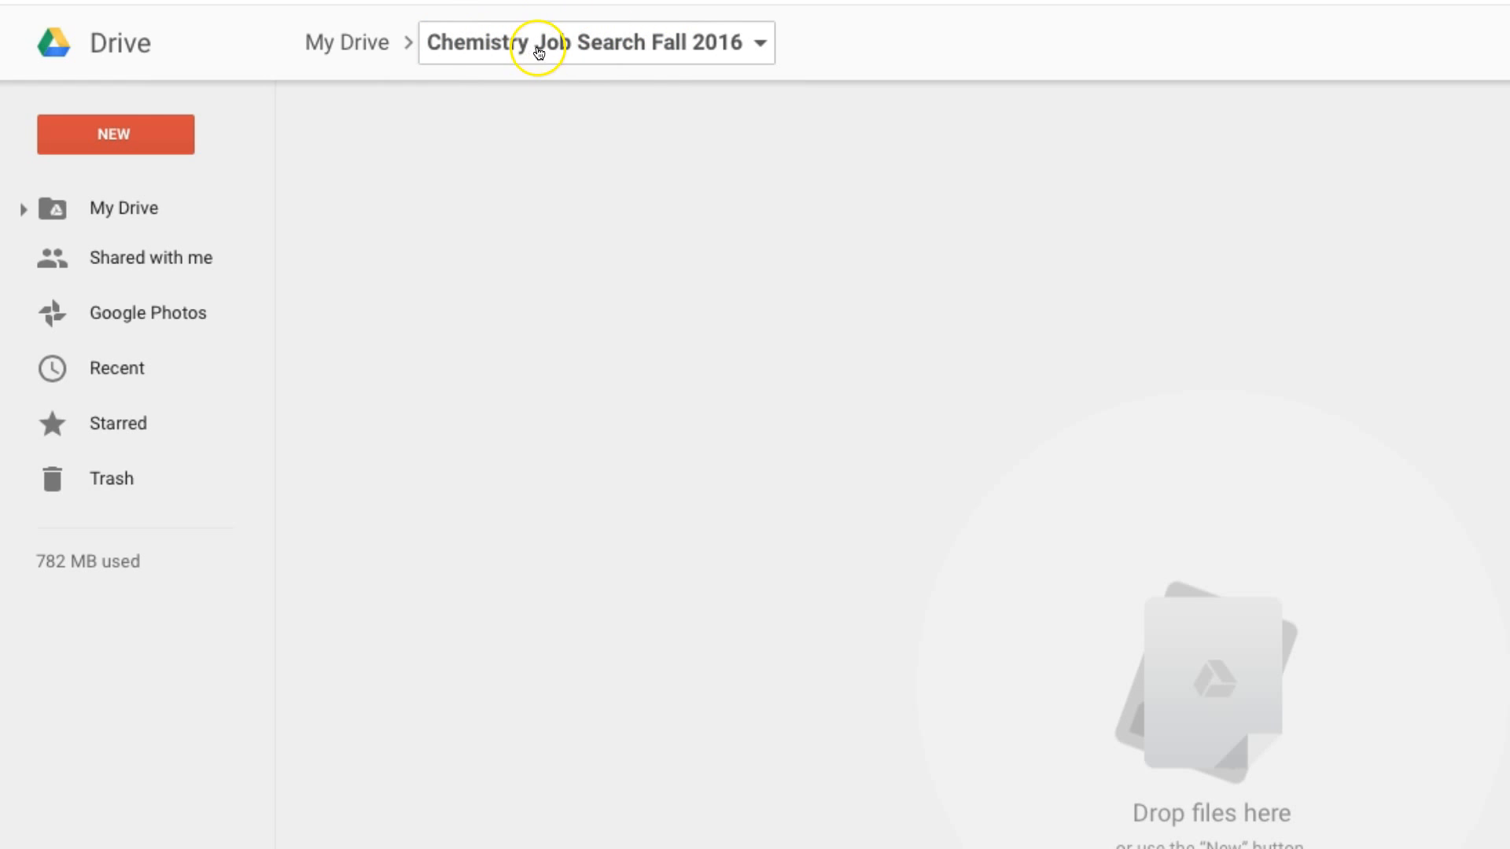
left_click(137, 131)
left_click(135, 190)
type("Bugs VBu")
key("BackSpace")
key("BackSpace")
type("Bunny")
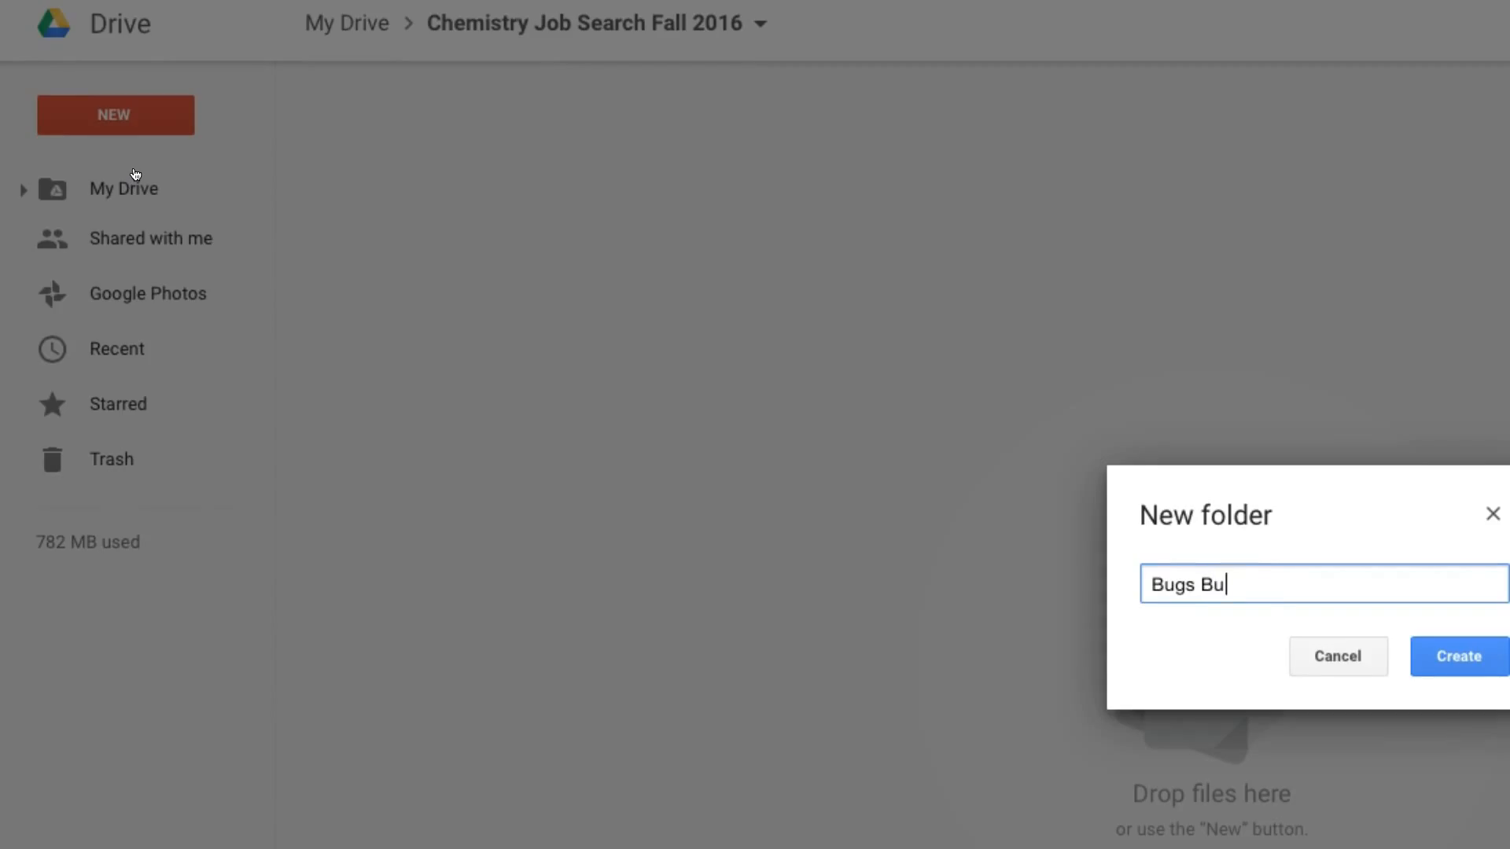
left_click(1464, 664)
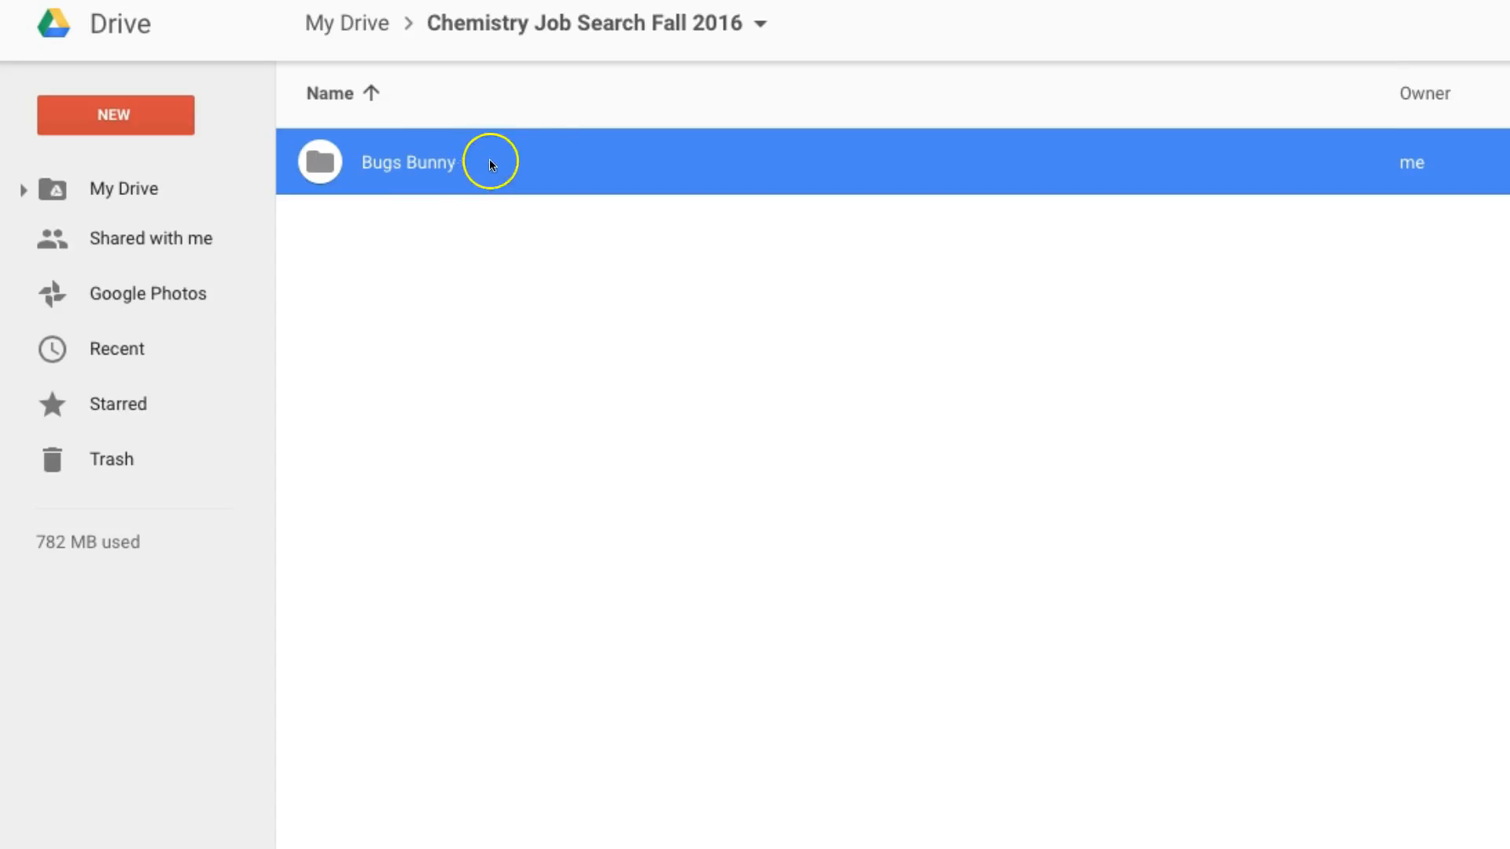
Step: Create a second subfolder named "Wile E Coyote" inside the Chemistry Job Search Fall 2016 folder
left_click(617, 24)
left_click(548, 126)
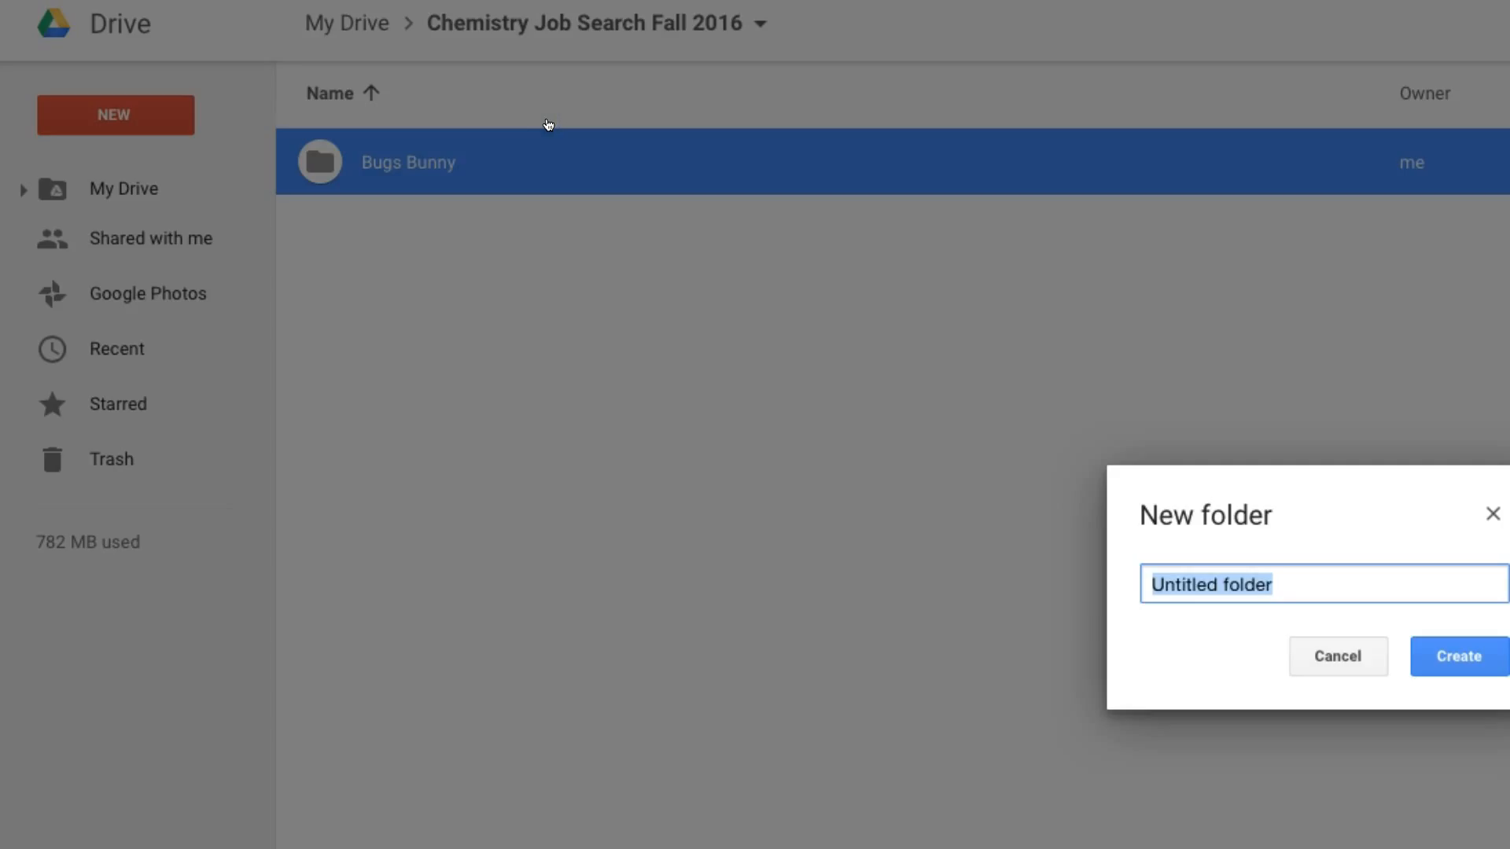
type("Wile E ")
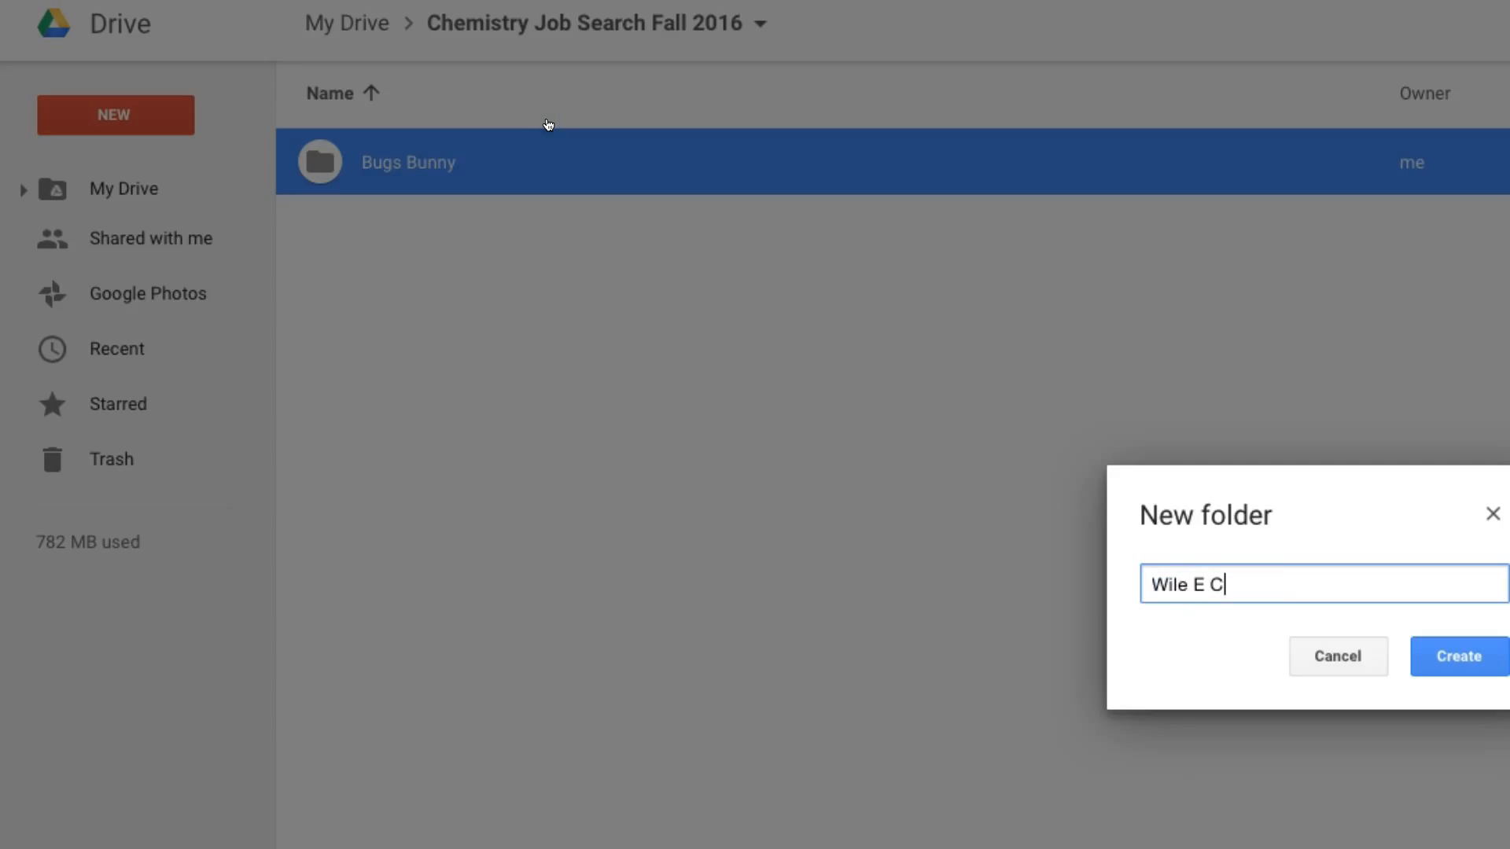
type("Coyote")
left_click(1459, 653)
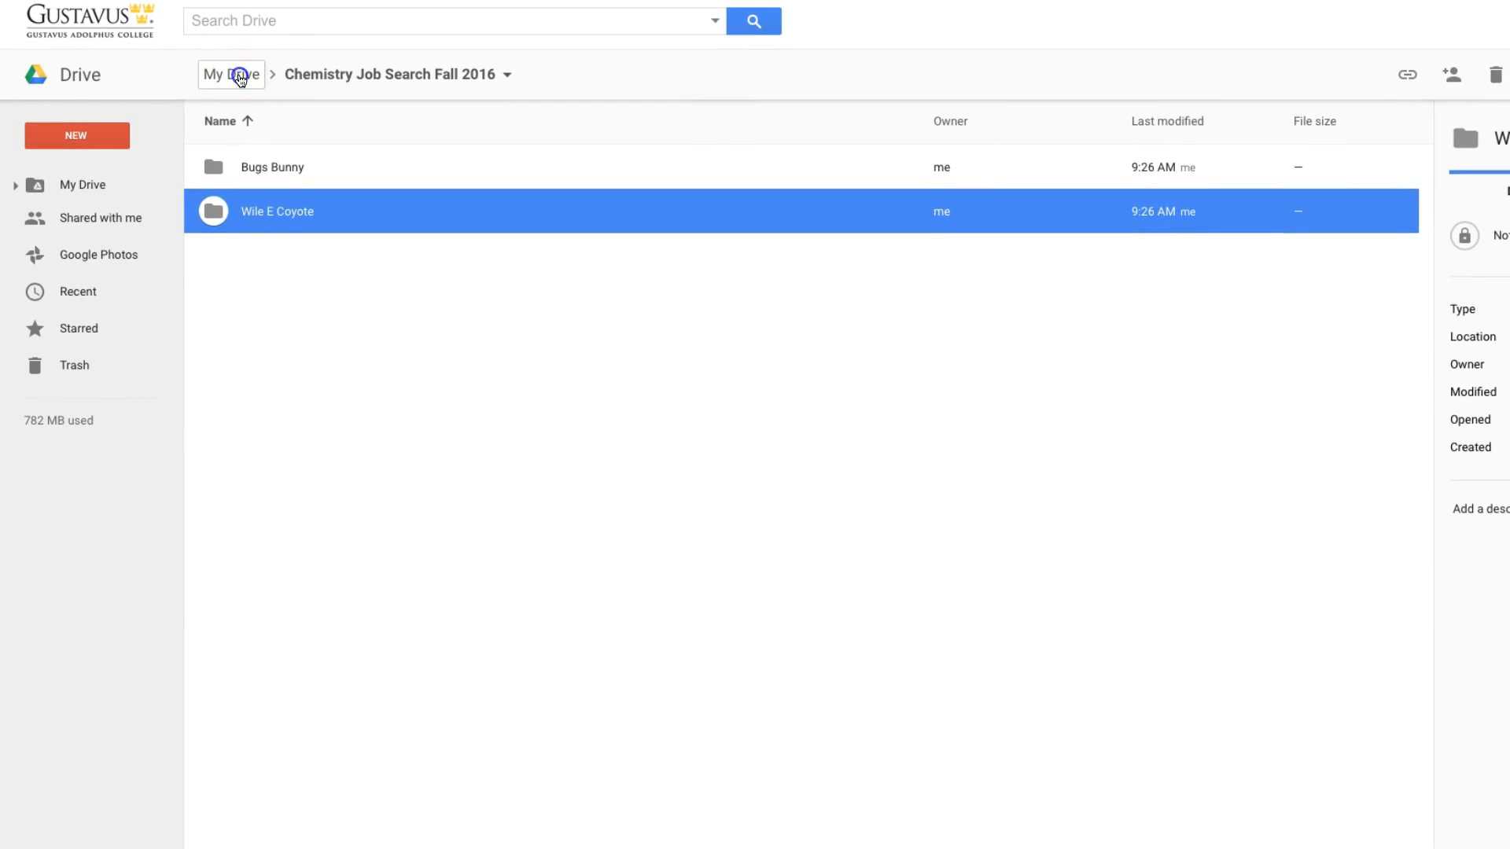
left_click(240, 76)
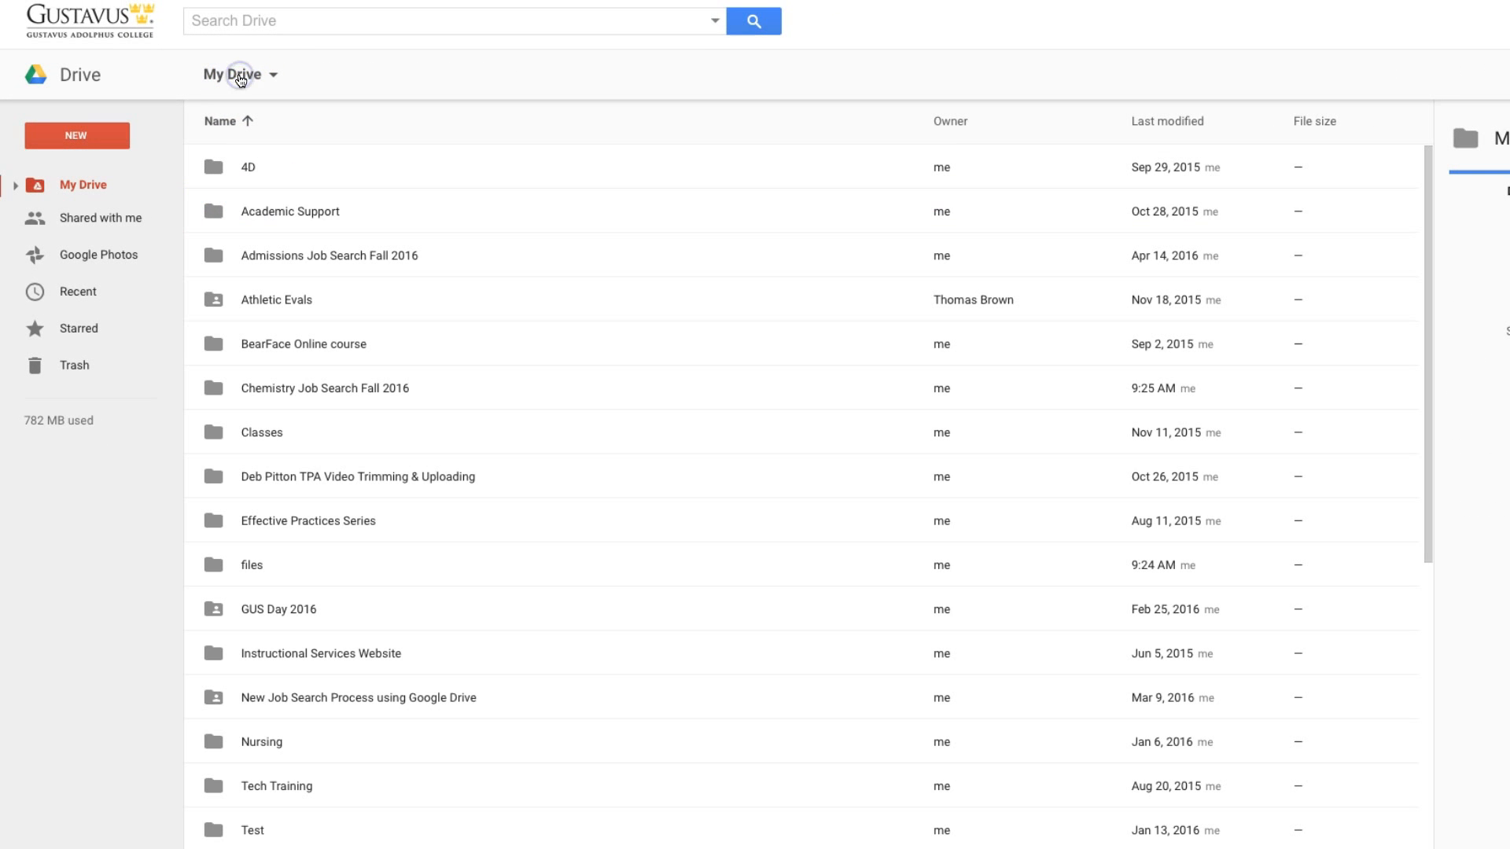
left_click(329, 389)
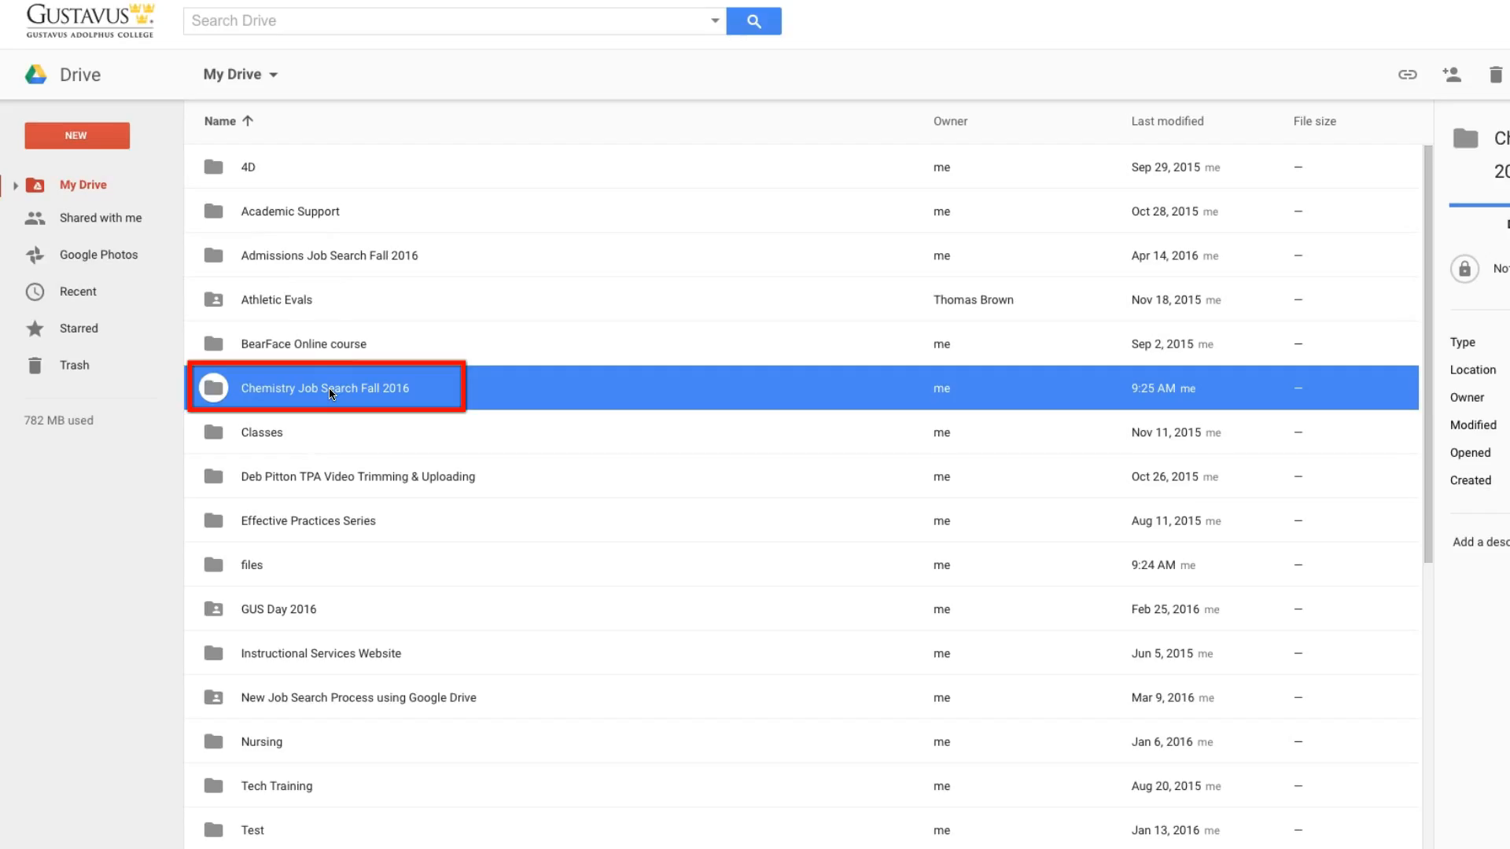
scroll(509, 354, "down", 1)
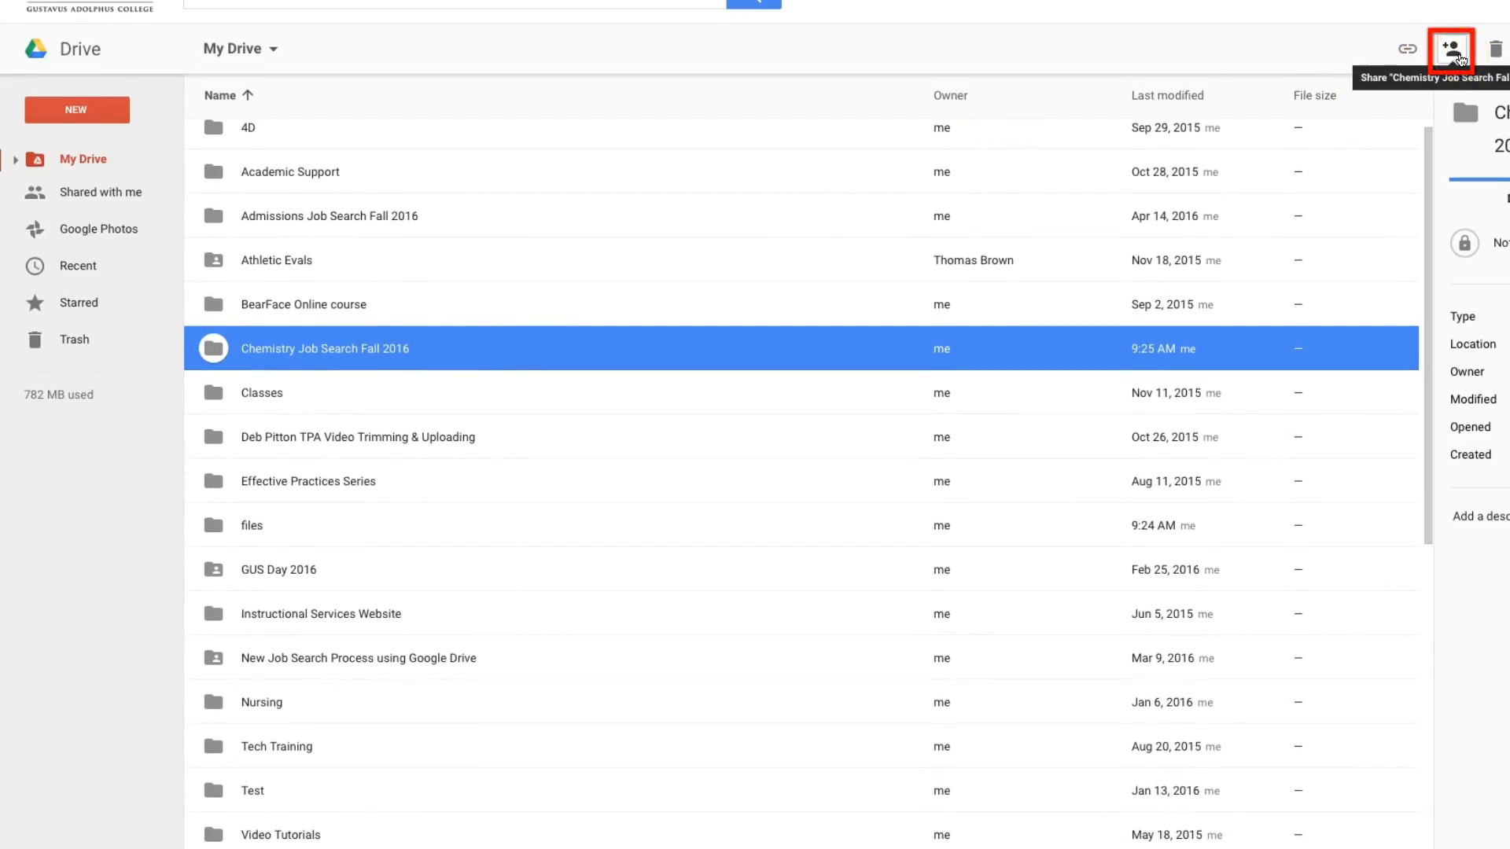
left_click(1454, 55)
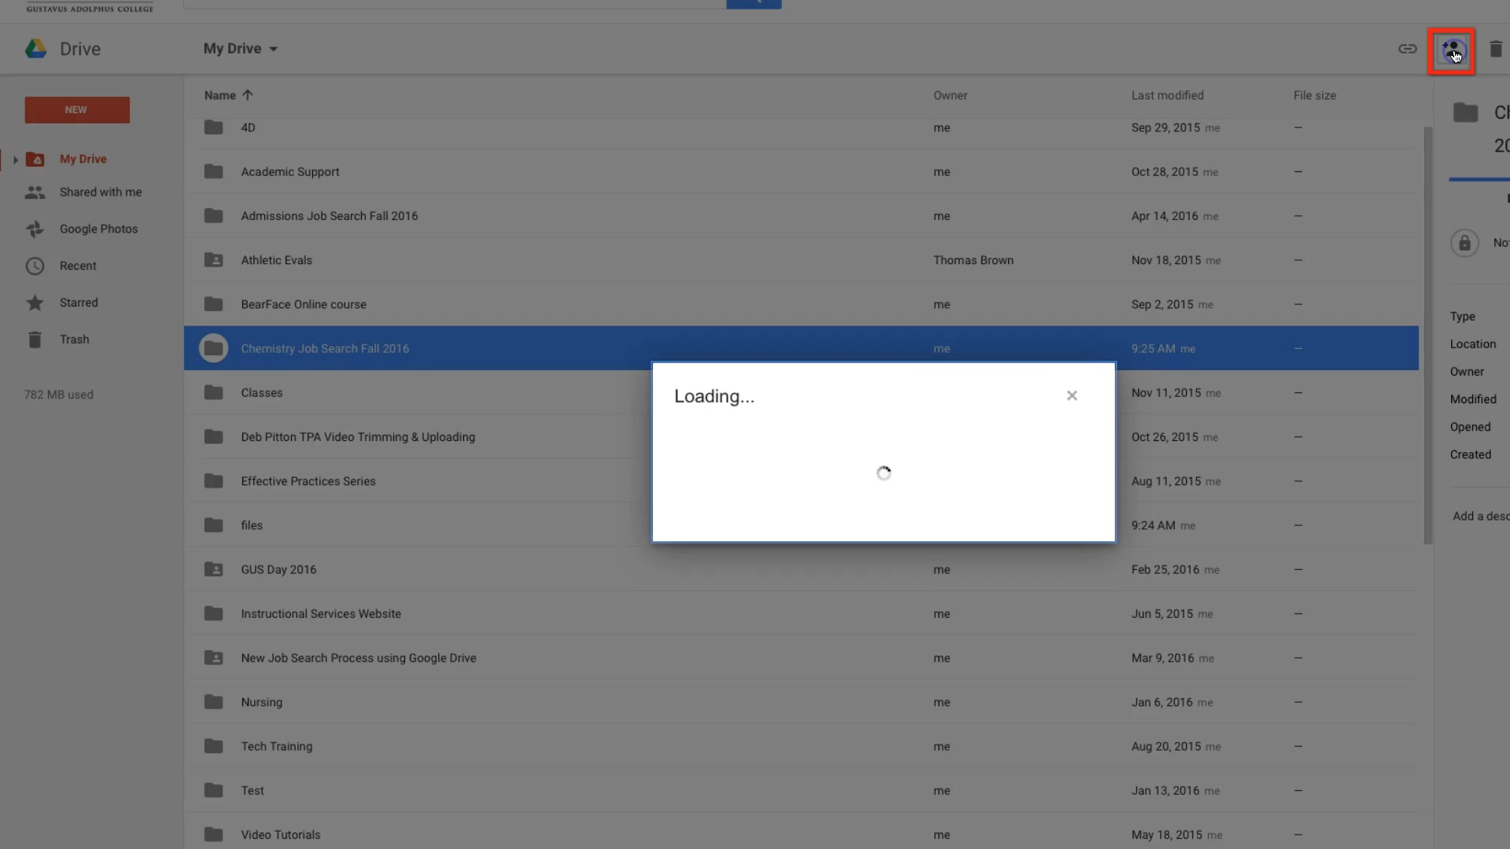
left_click(705, 533)
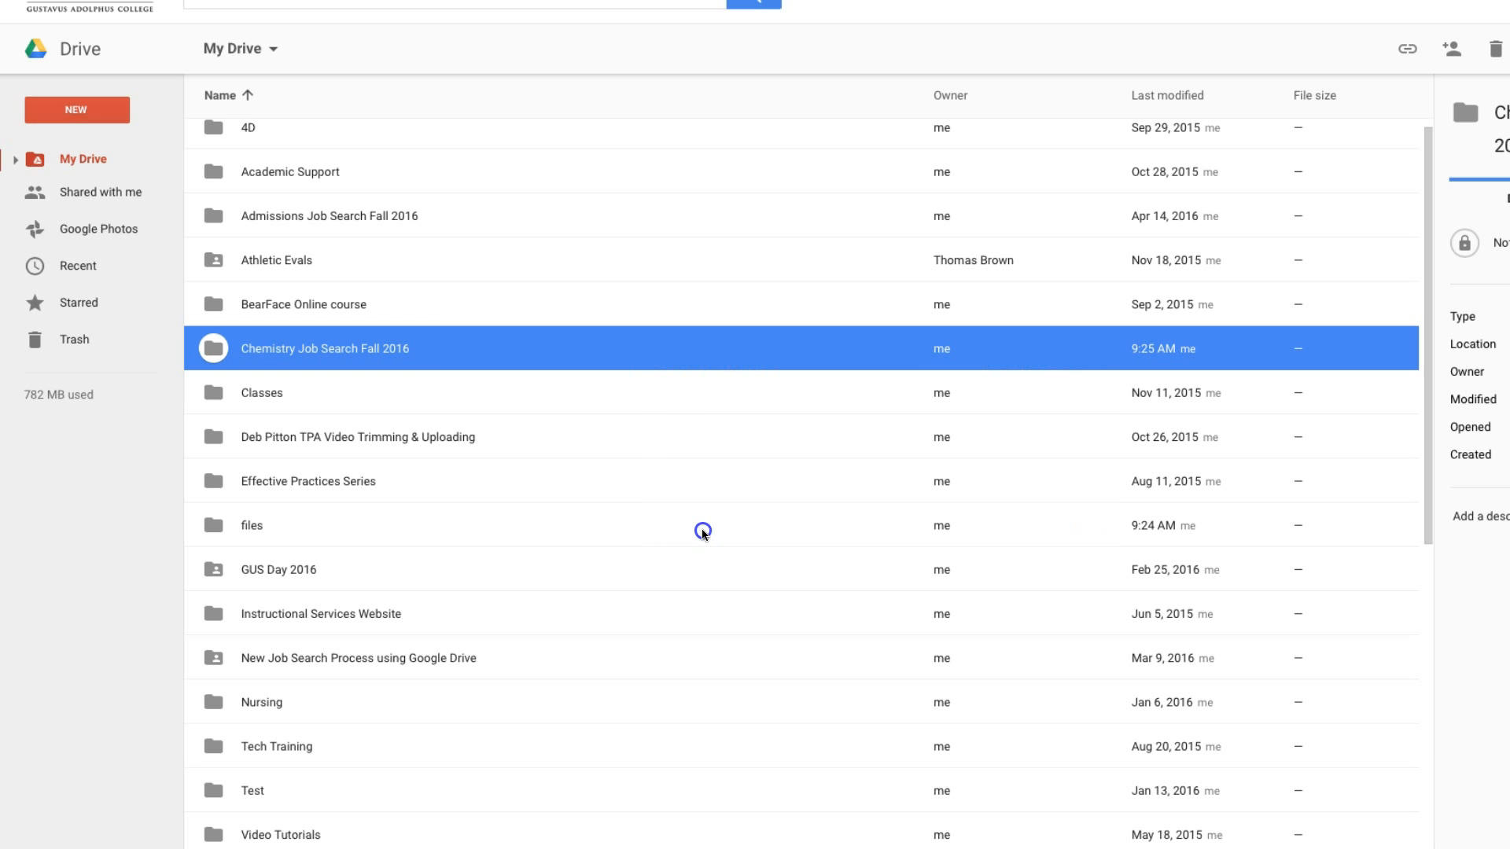
double_click(302, 360)
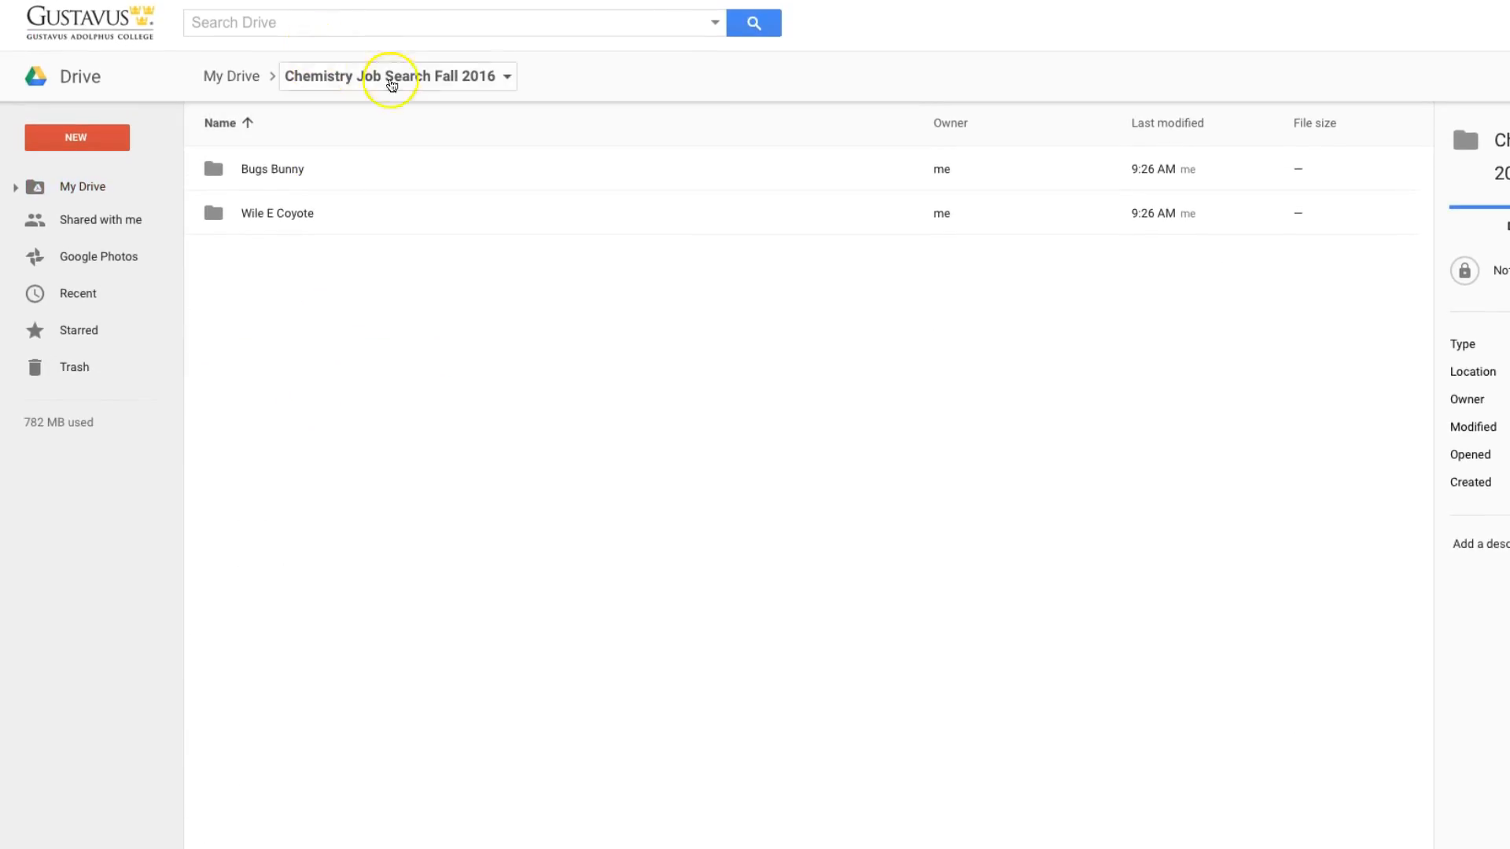
Step: Open sharing for the Chemistry Job Search Fall 2016 folder and add the two committee members from the suggested contacts as recipients
left_click(492, 78)
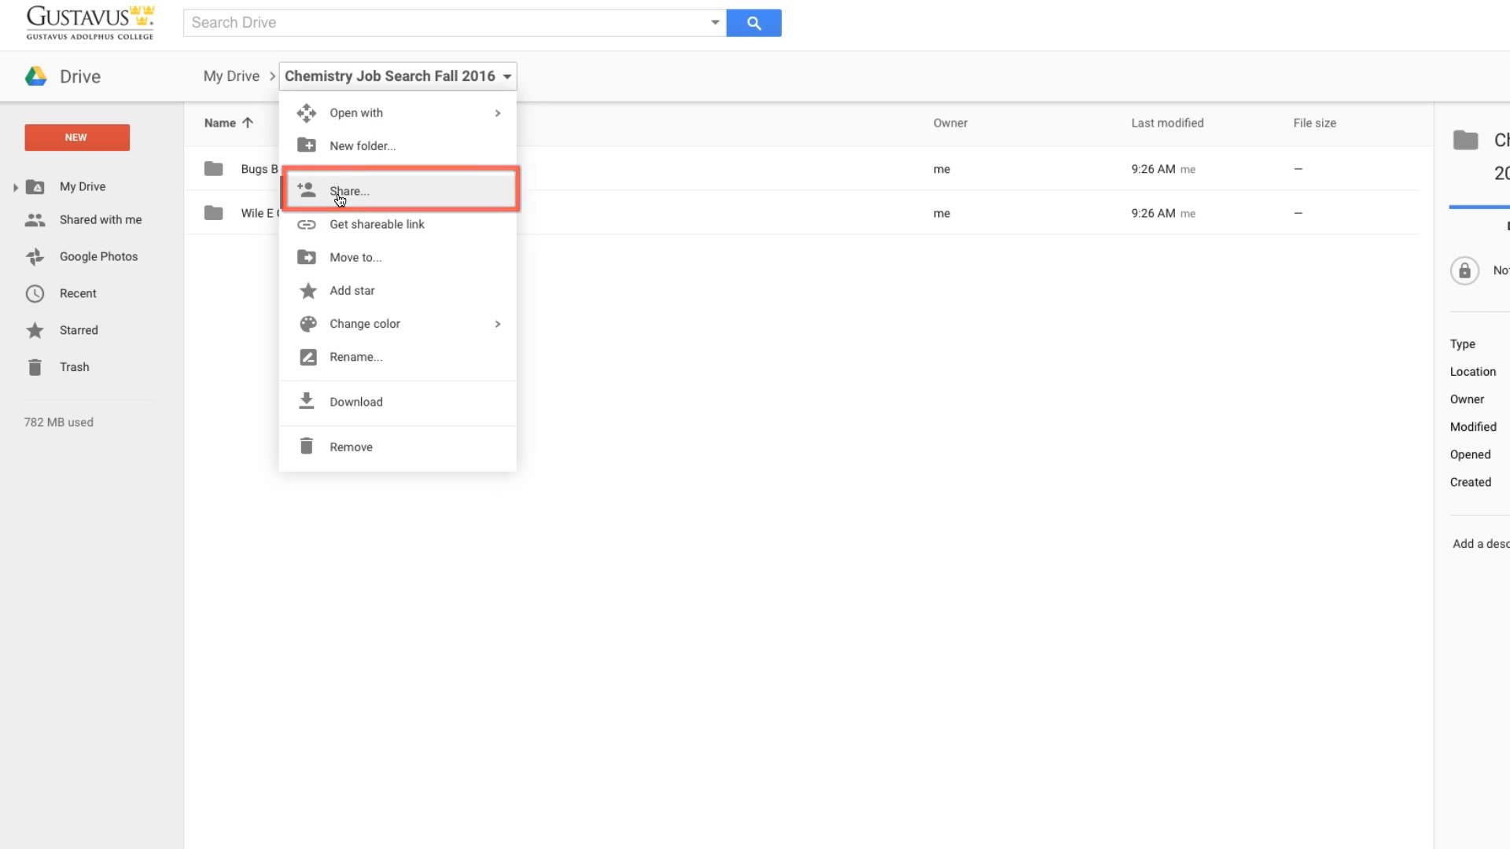
left_click(340, 192)
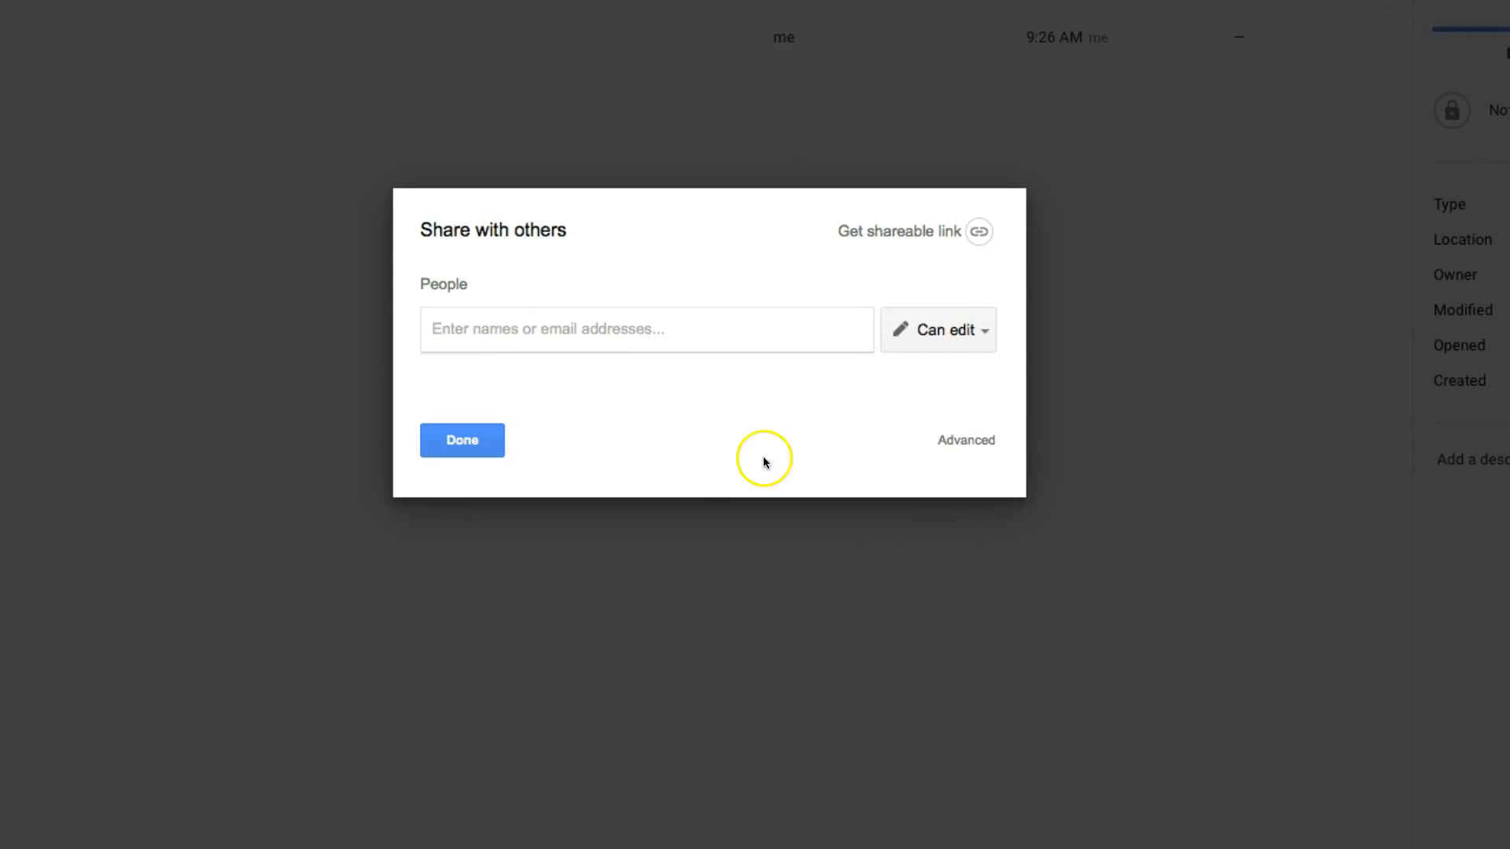
left_click(560, 343)
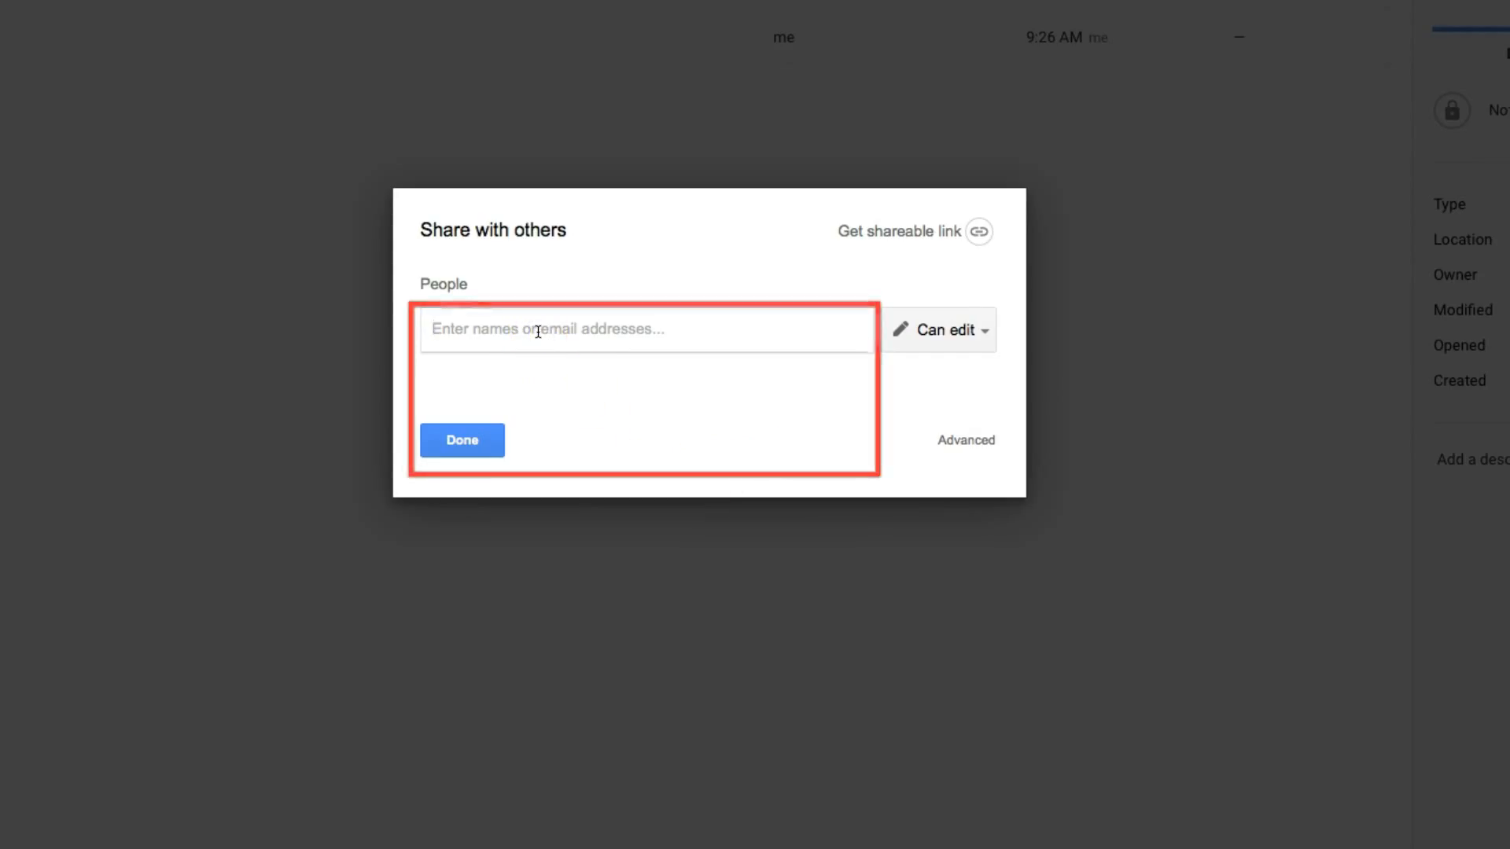
type("Paul")
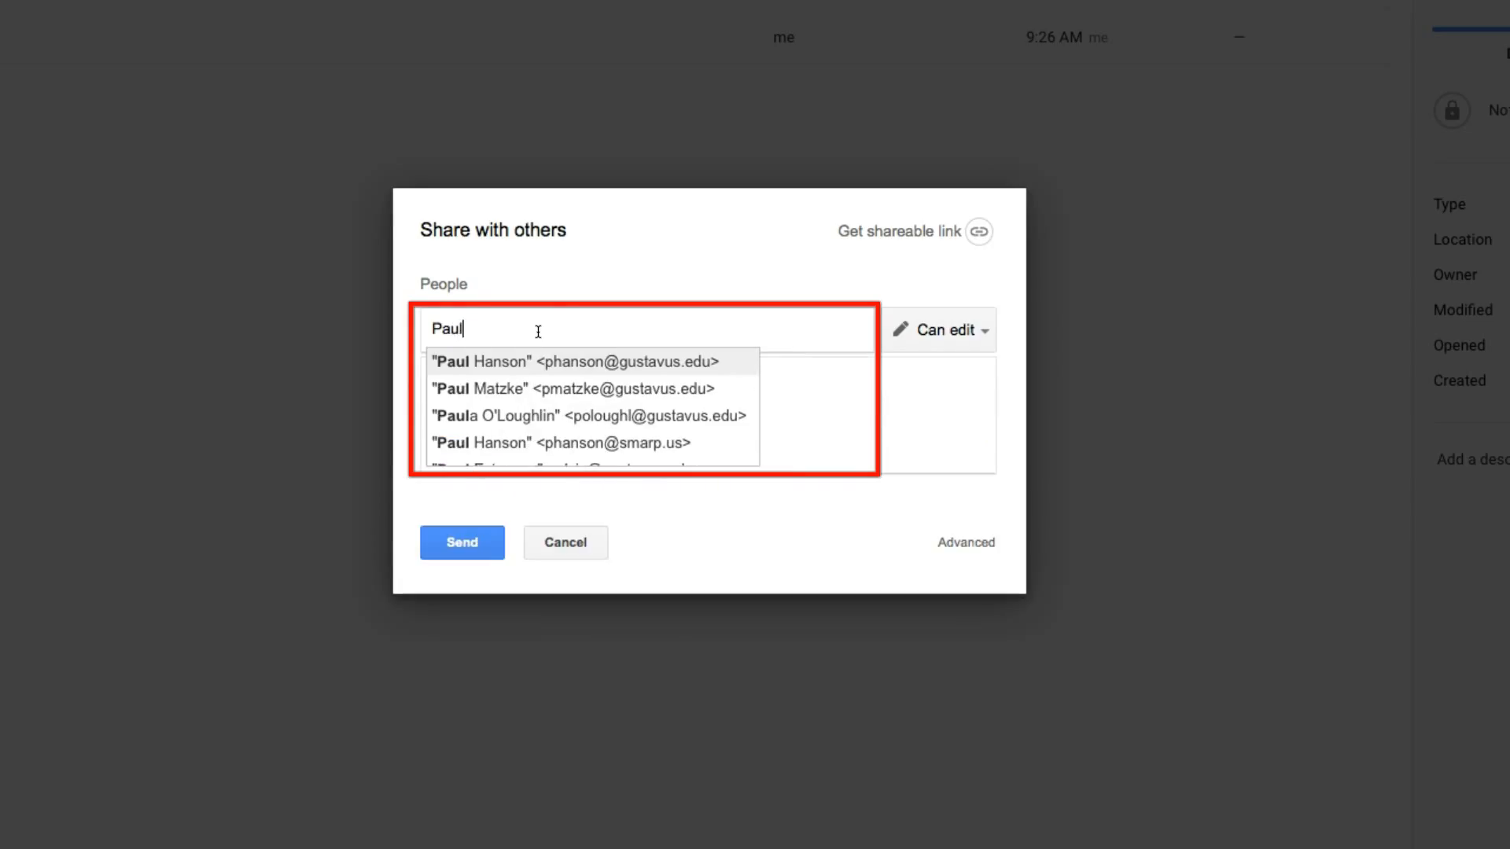
left_click(551, 364)
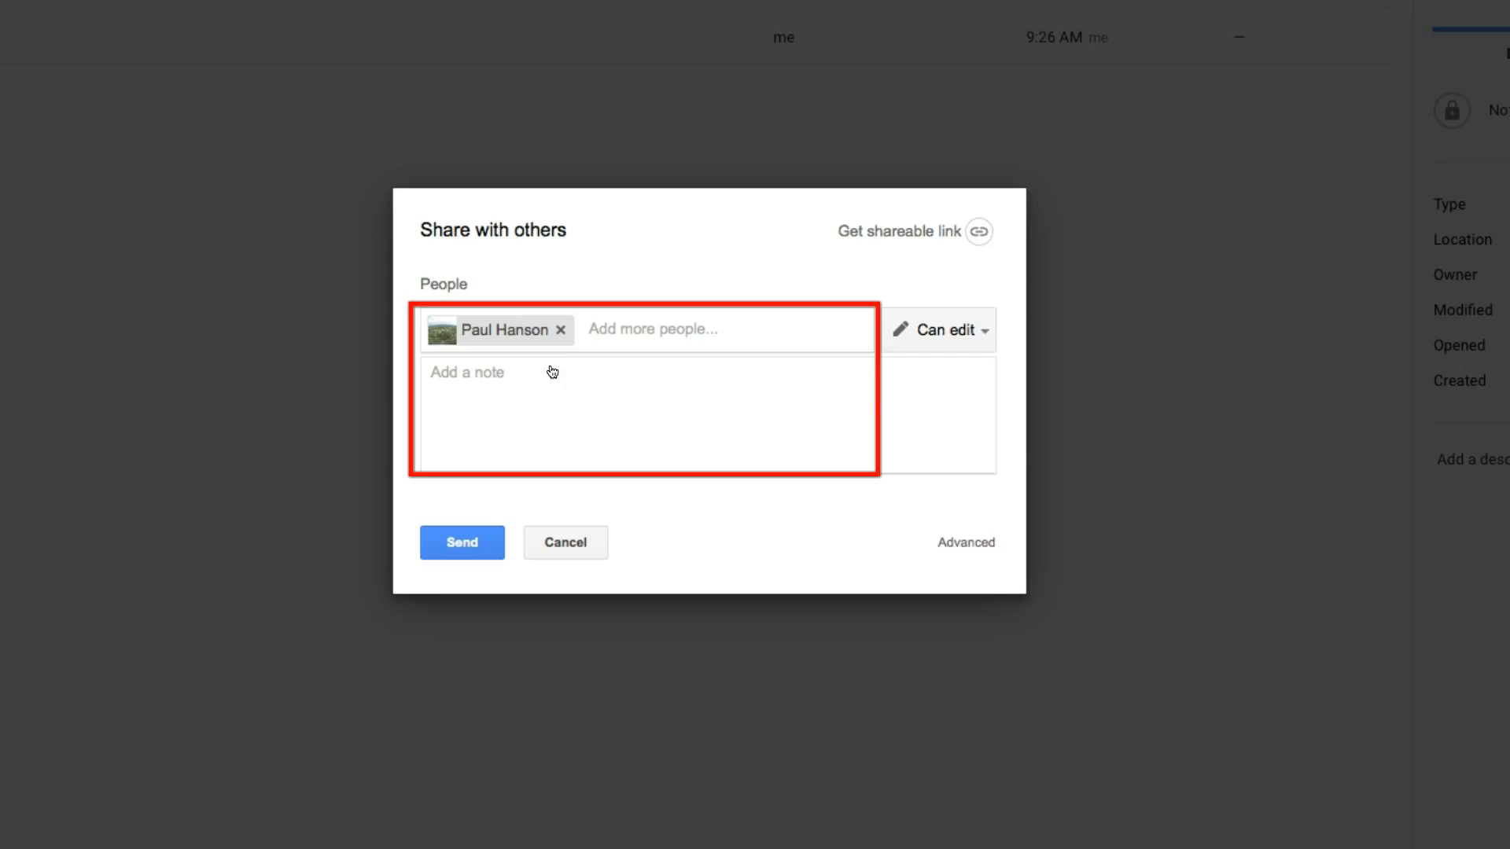
type("Bria")
left_click(550, 378)
left_click(664, 362)
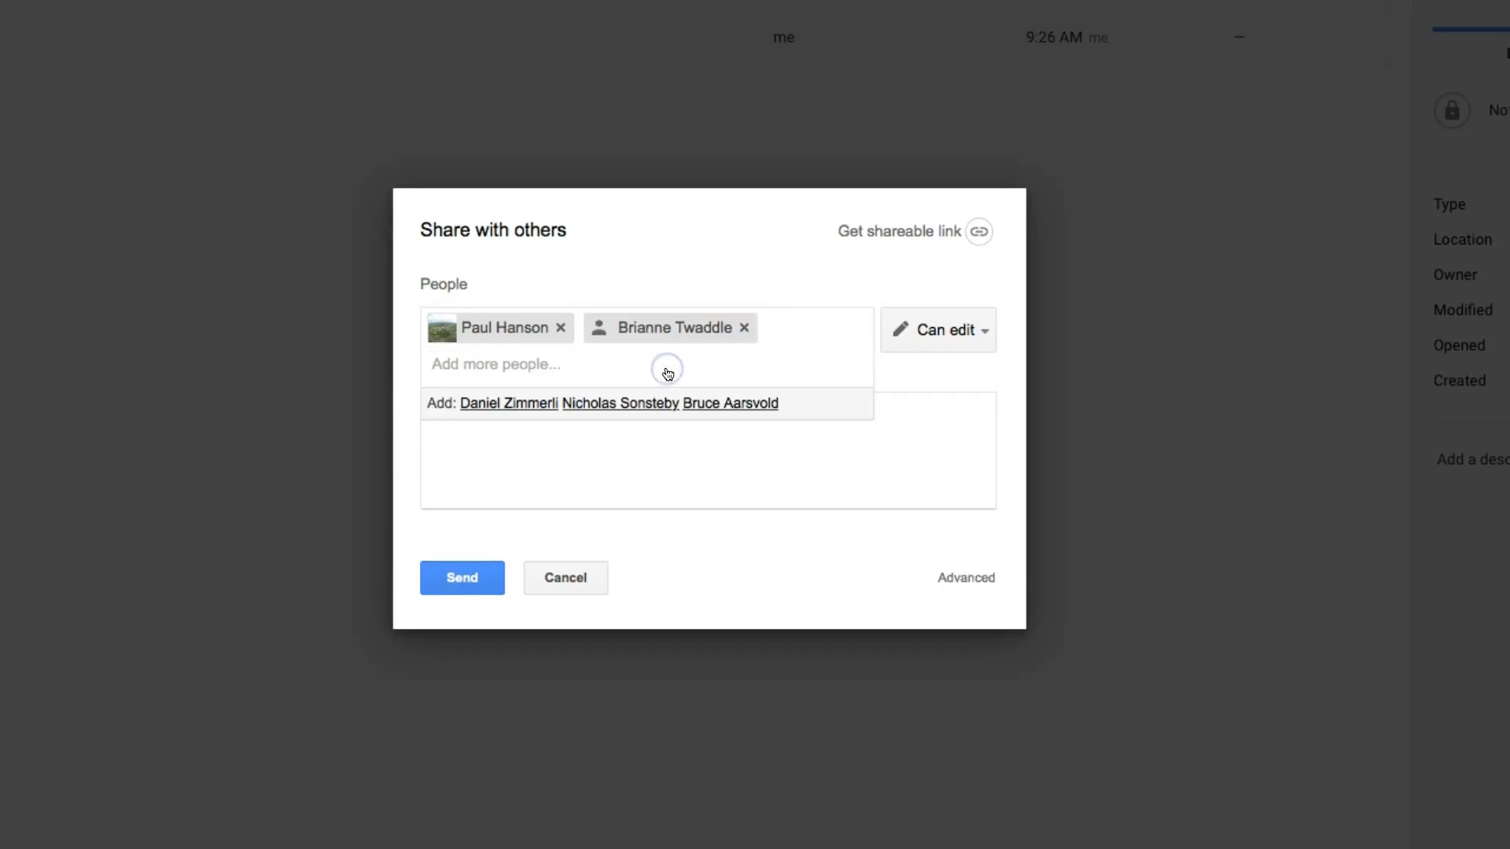
left_click(674, 481)
Step: Set the recipients' access to Can view and add the note "This is for our new job search" to the invitation
left_click(950, 339)
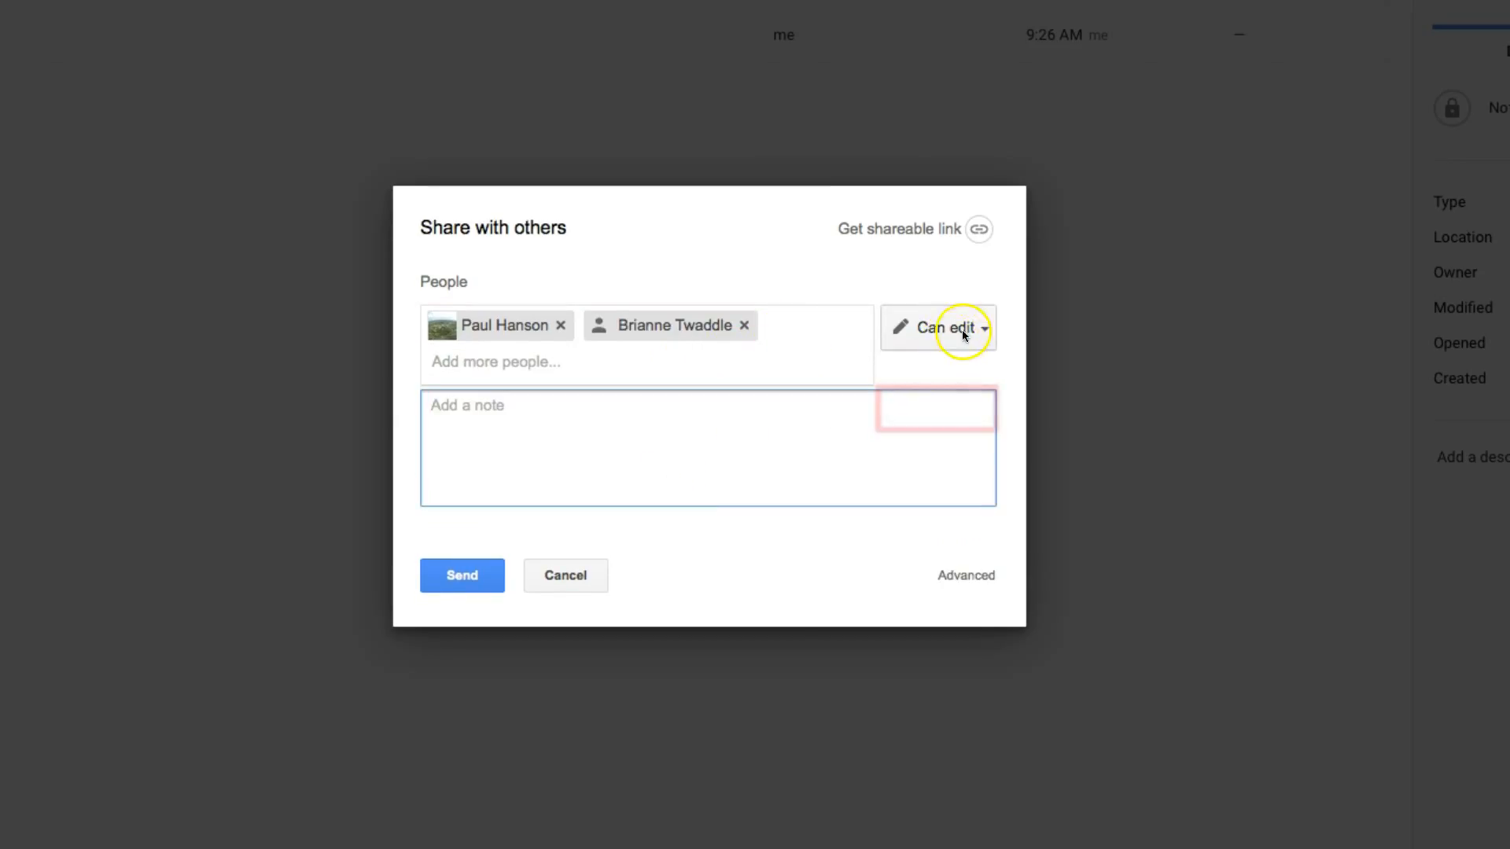
left_click(926, 407)
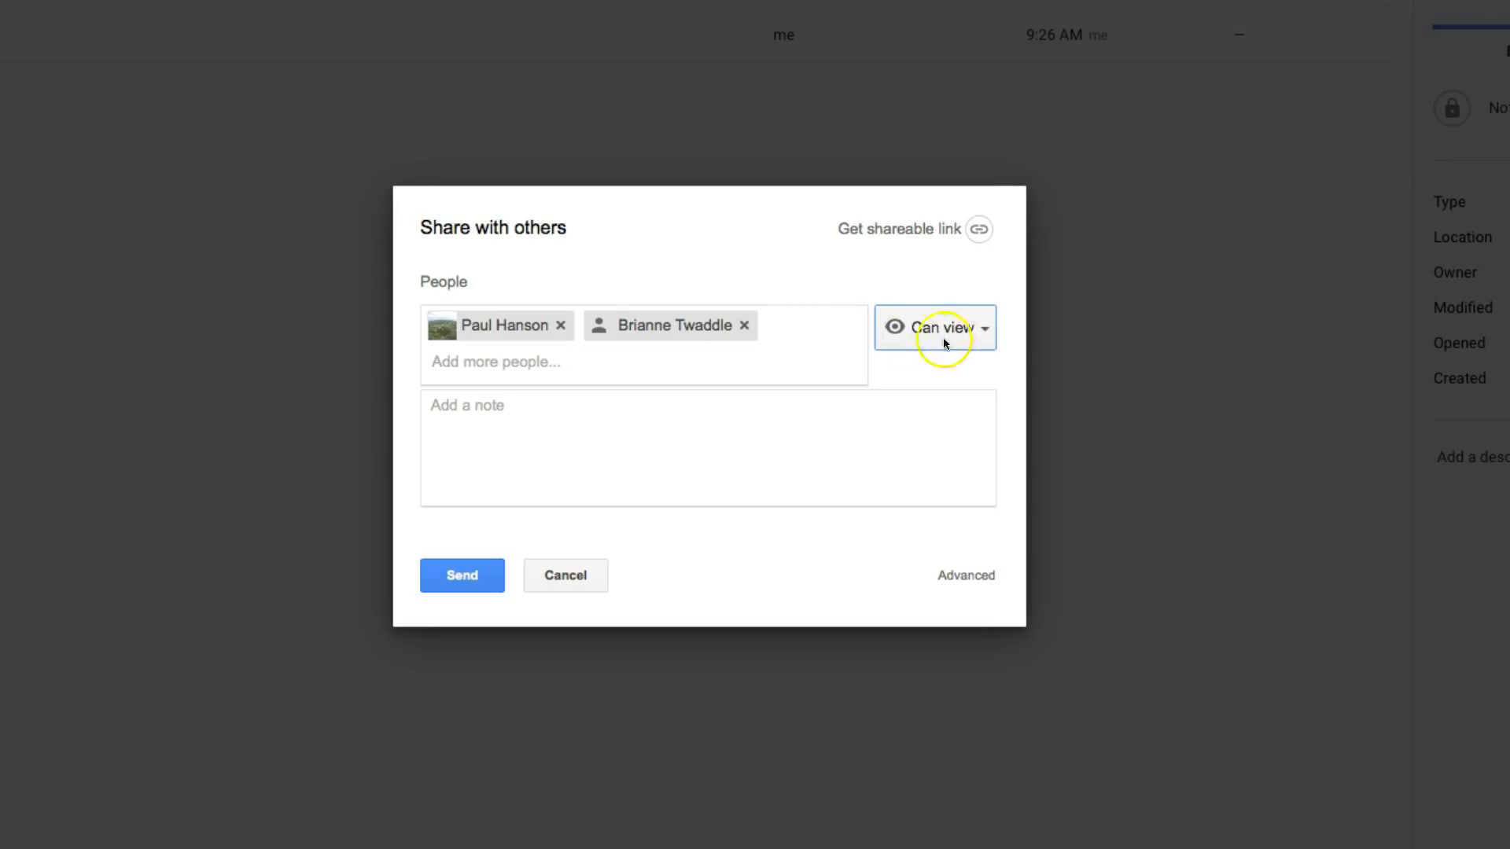
left_click(598, 425)
type("This is for our new job search")
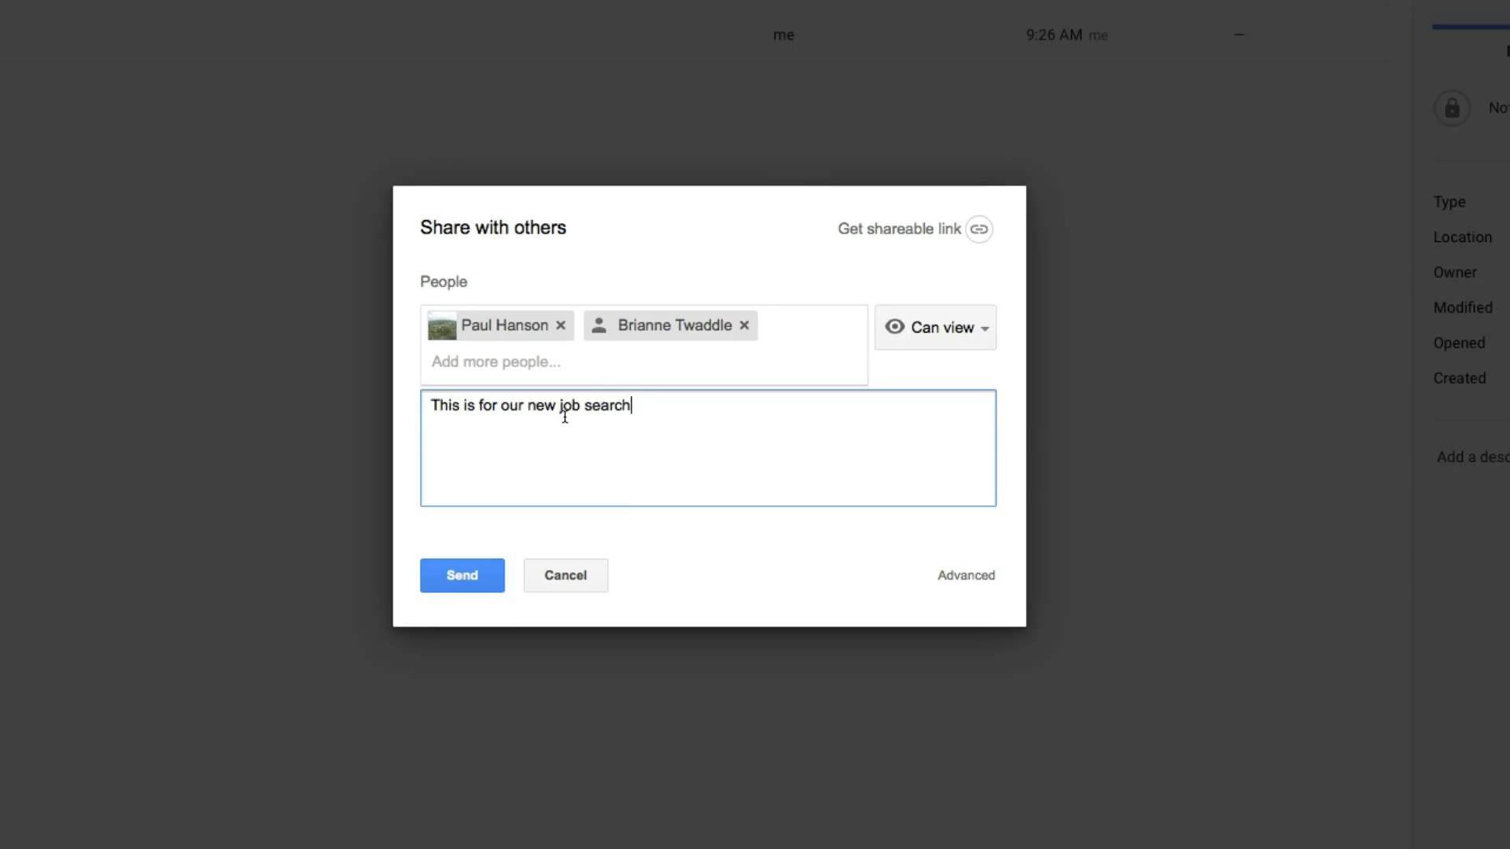
left_click(538, 629)
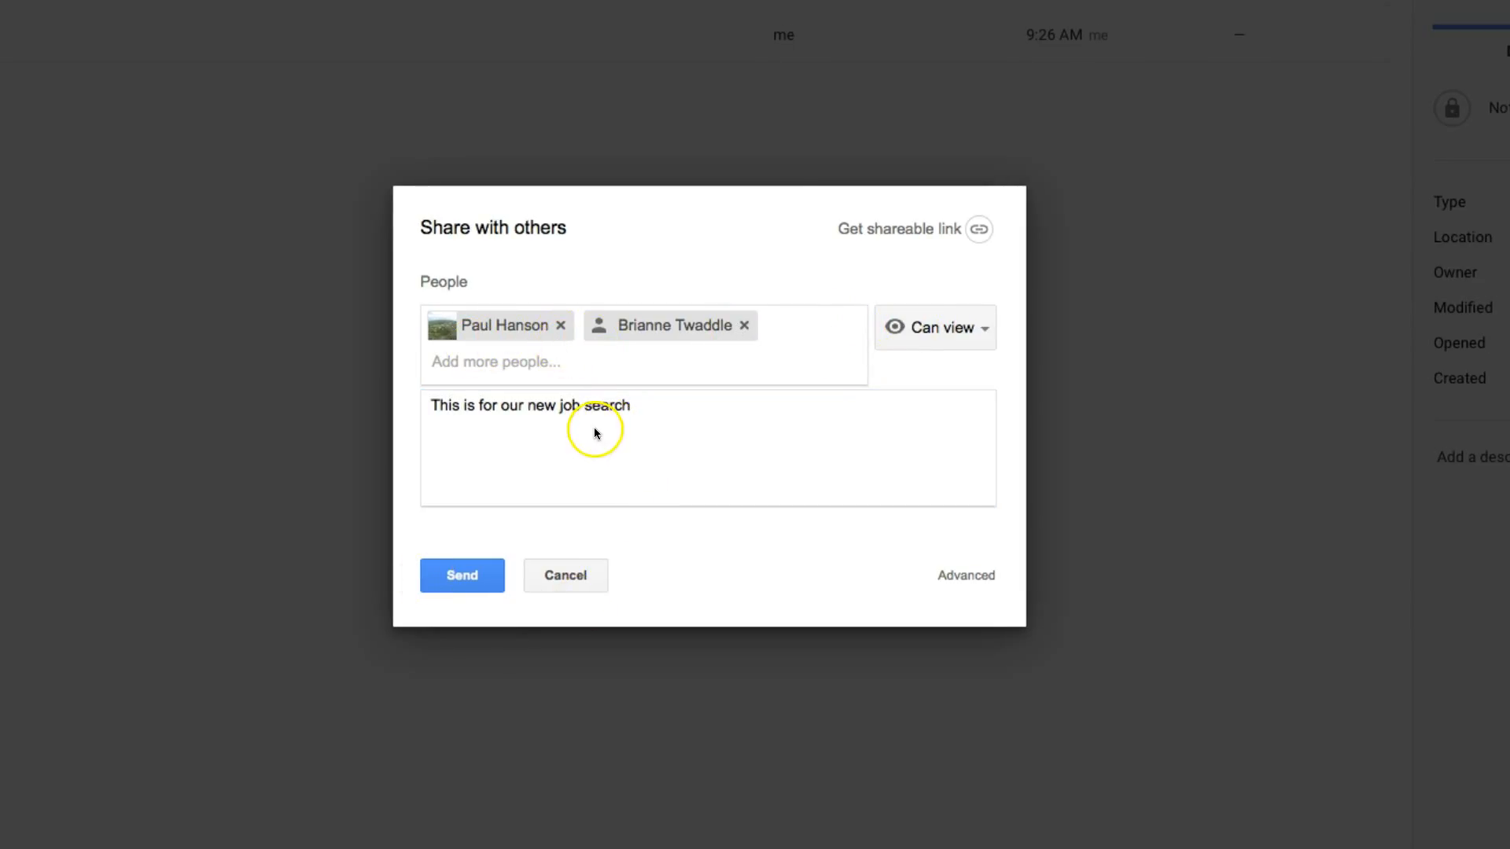
left_click(624, 425)
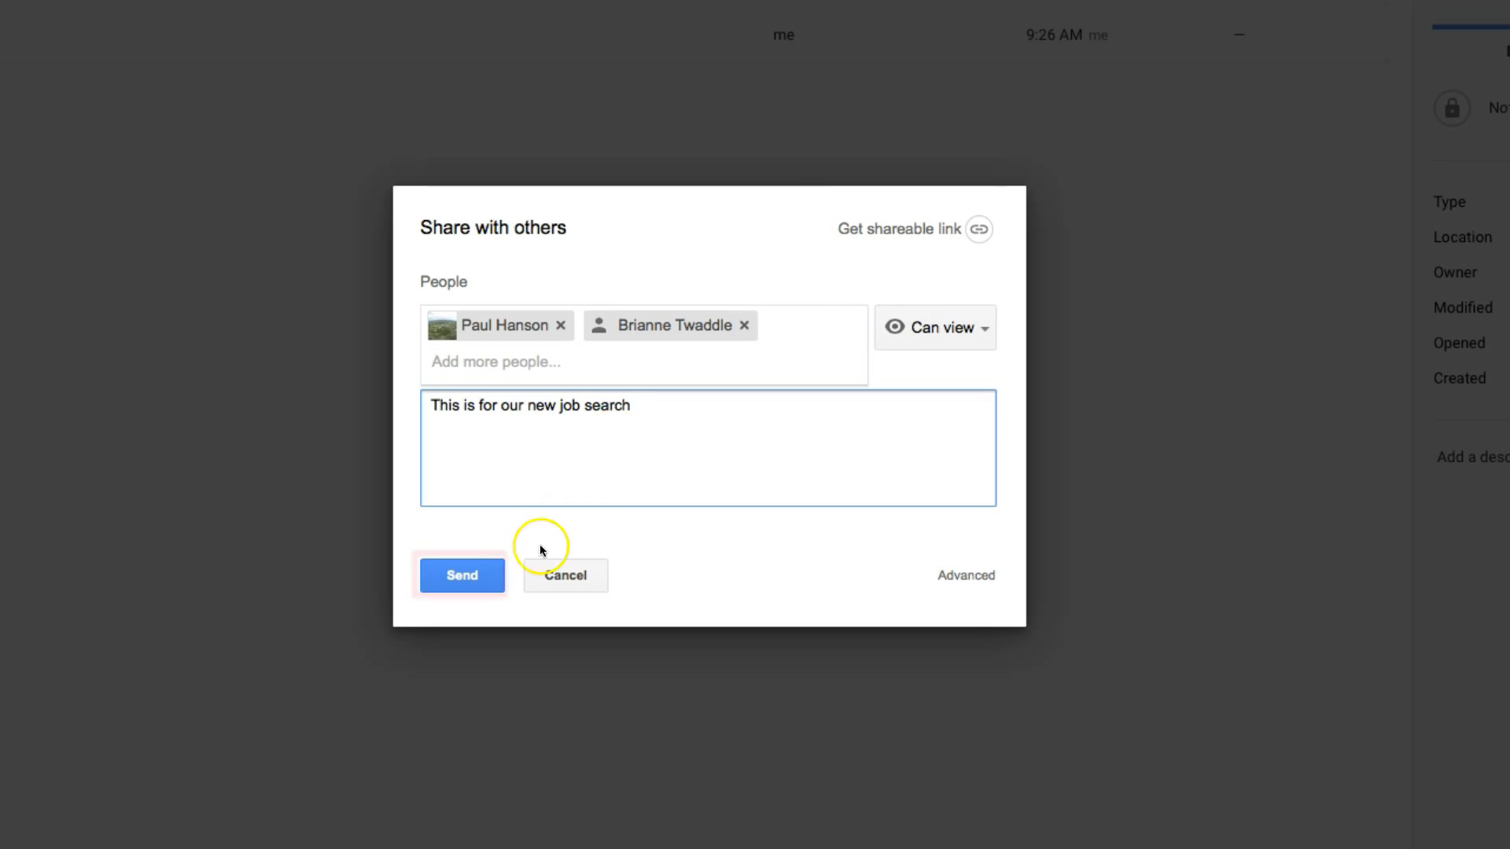
Step: Send the view-only sharing invitation for the Chemistry Job Search Fall 2016 folder to both recipients
left_click(444, 580)
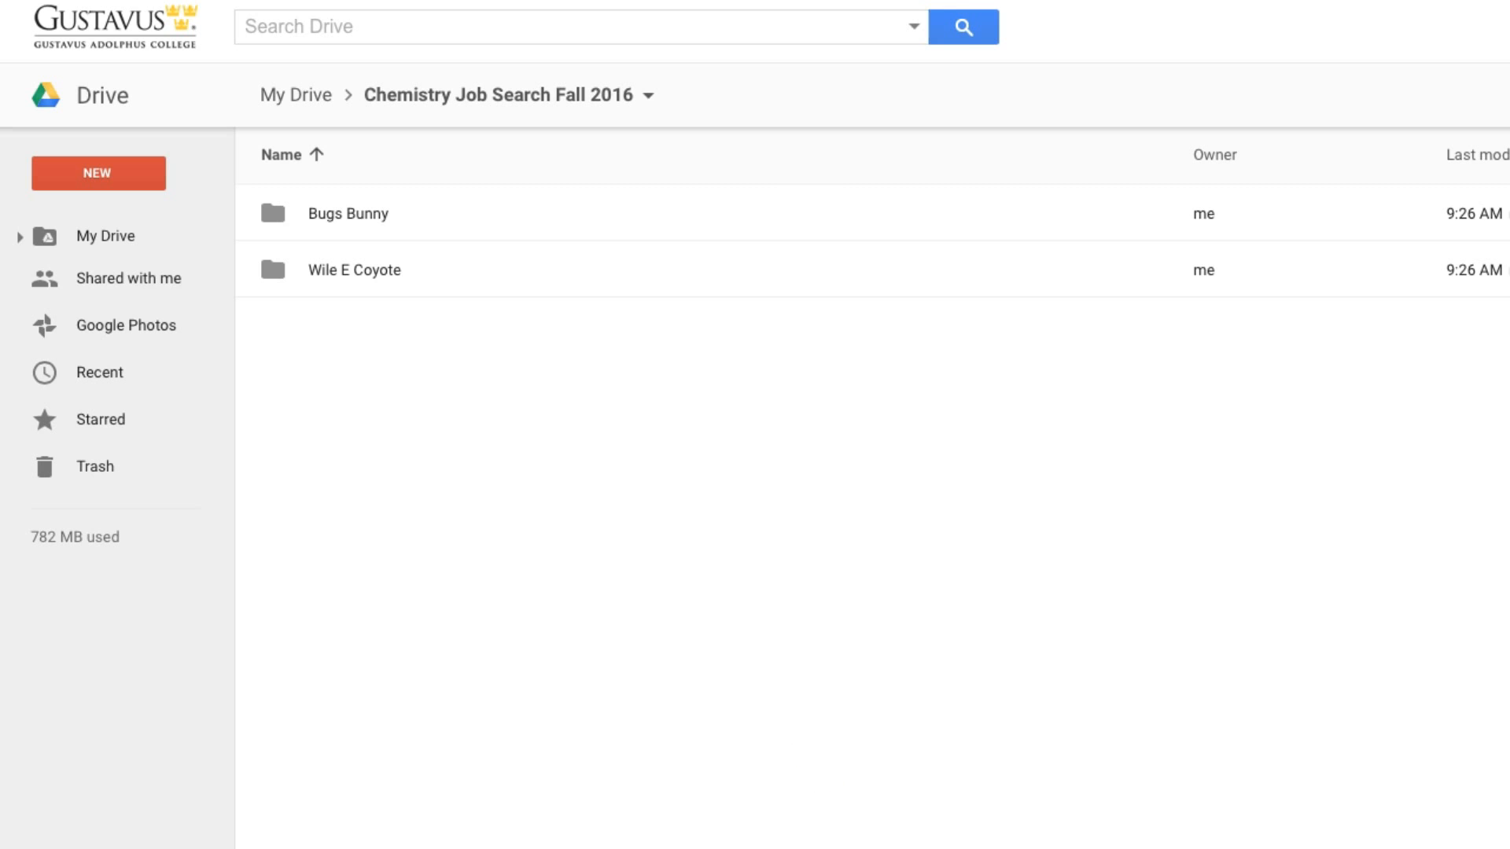
Step: In Finder, open the Job Search Chemistry Visting Professor folder on the Desktop and move its window clear of the Drive file list
left_click_drag(1290, 327, 840, 334)
left_click(708, 549)
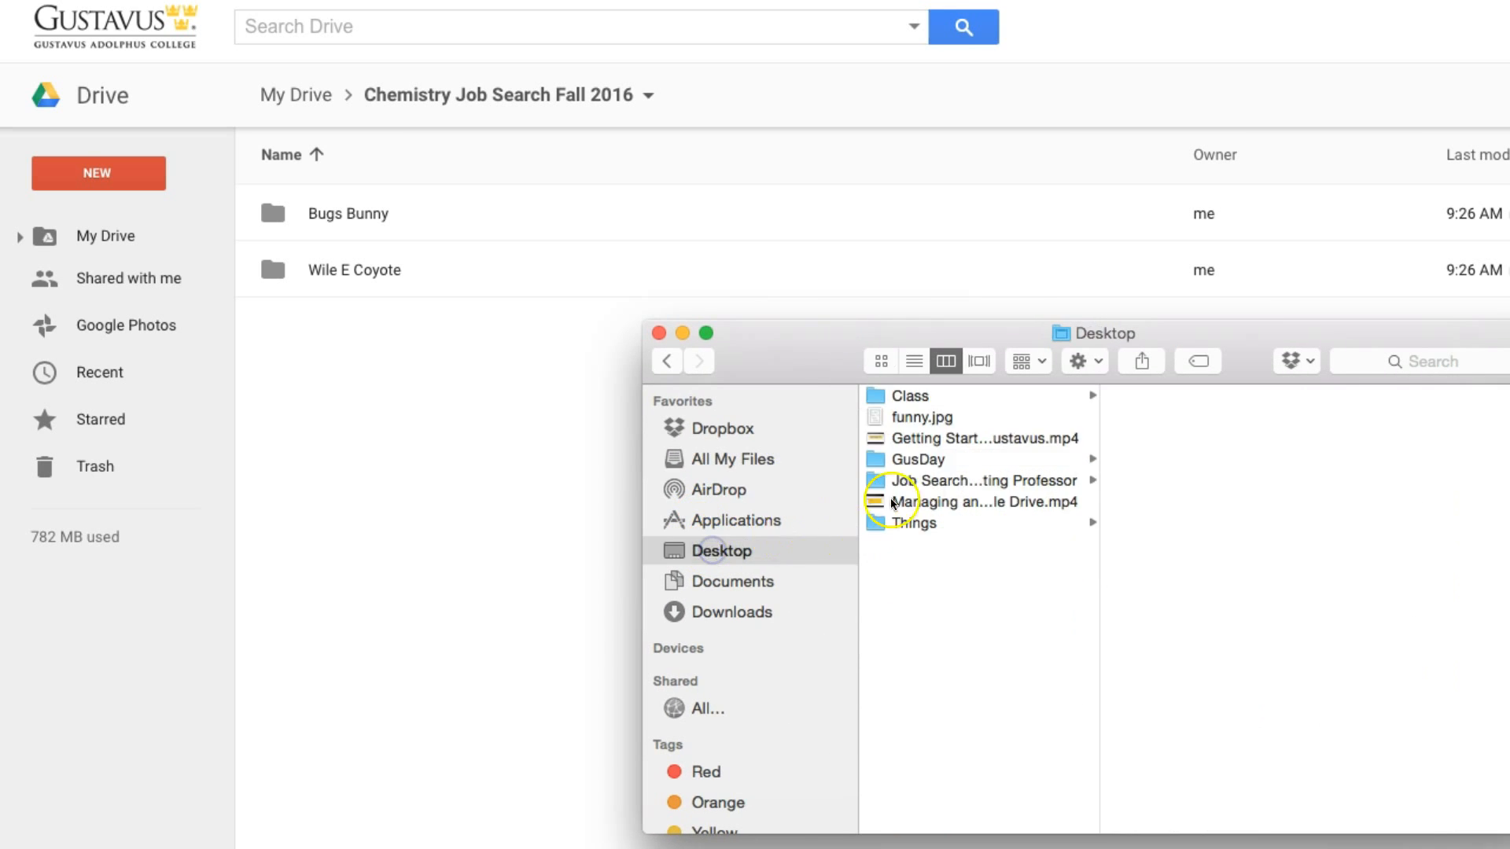
left_click(956, 481)
left_click_drag(1054, 332, 760, 397)
left_click(920, 462)
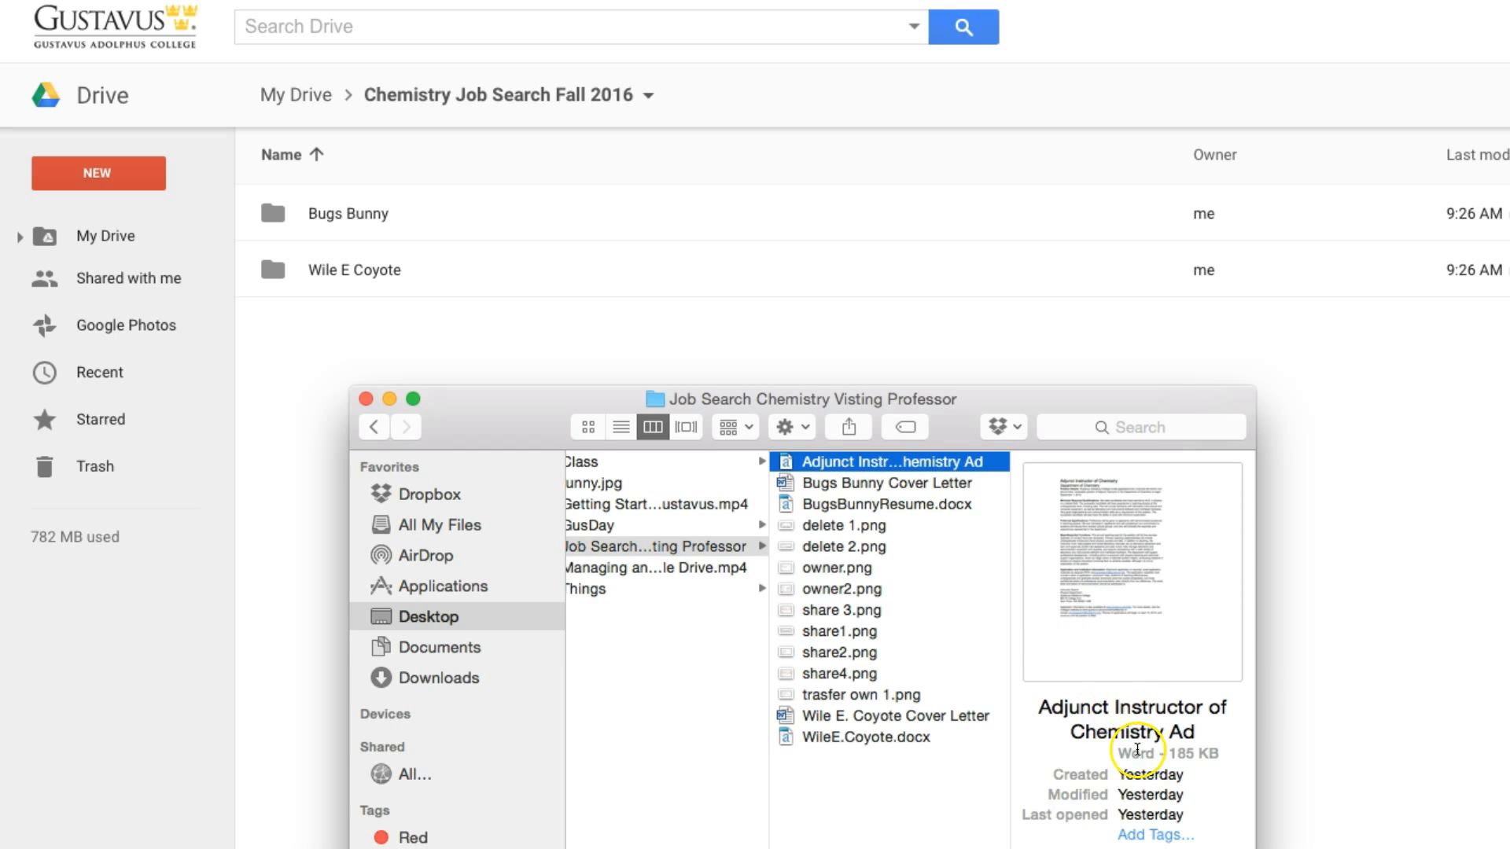
left_click_drag(829, 400, 759, 437)
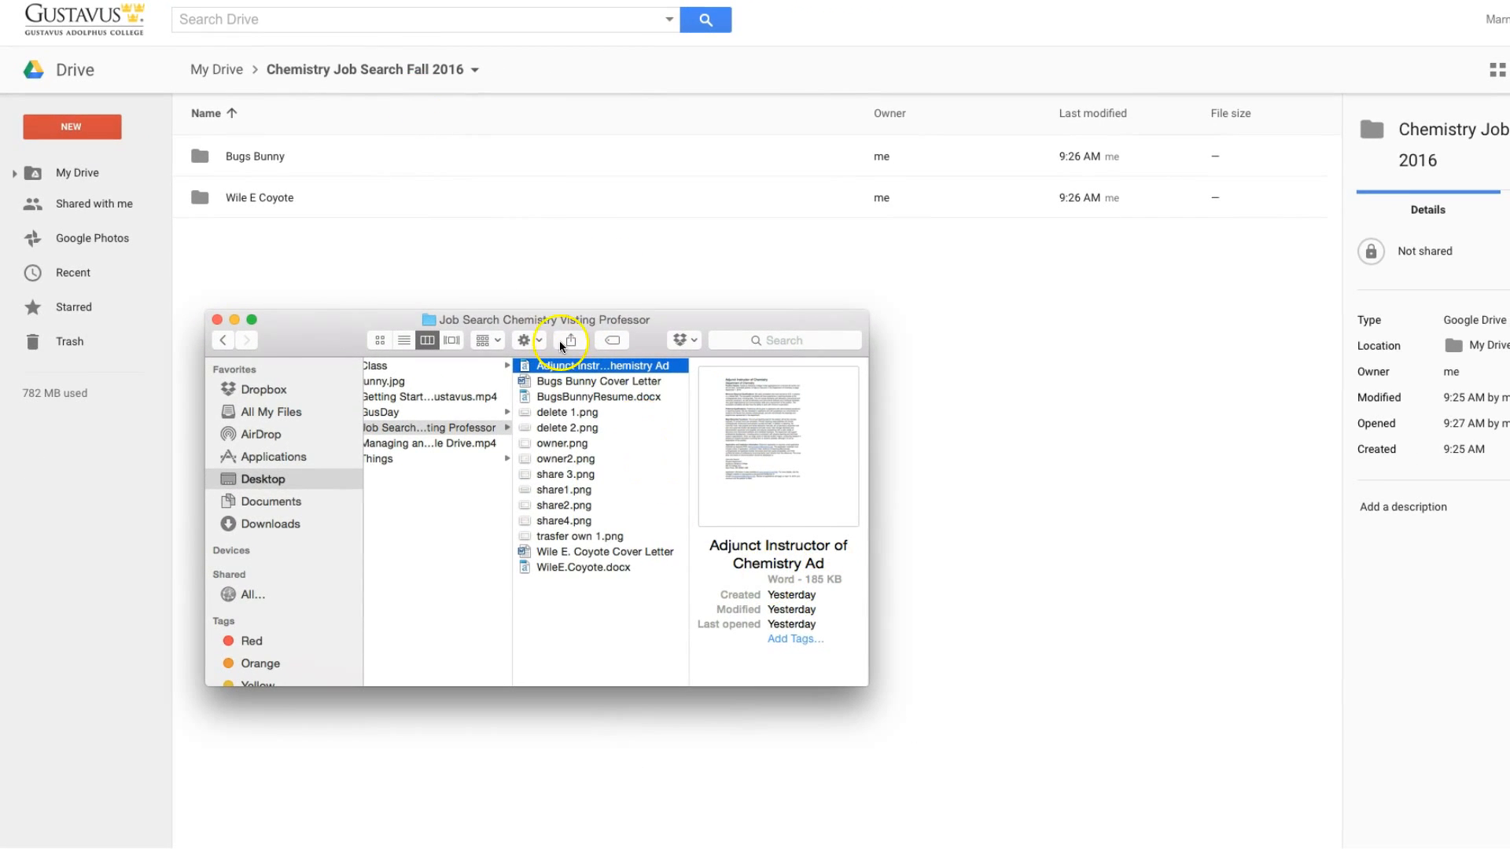
left_click_drag(512, 321, 475, 362)
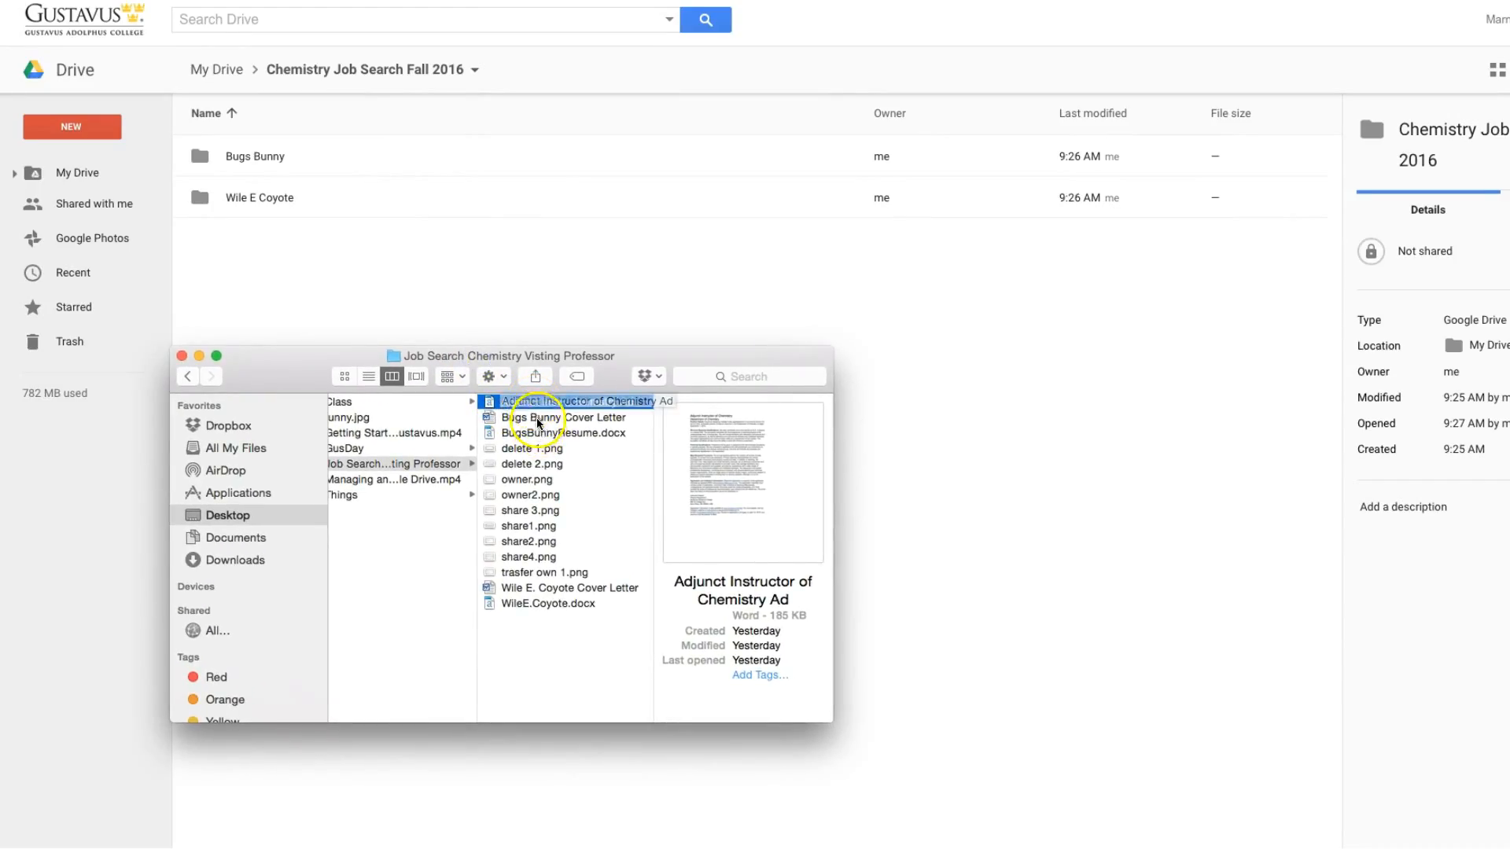
Step: Try selecting several files together, including the whole range from the Adjunct Instructor of Chemistry Ad to WileE.Coyote.docx
left_click(536, 418, "shift")
left_click(538, 433, "shift")
left_click(538, 448, "super")
left_click(537, 526, "super")
left_click_drag(618, 428, 591, 400)
left_click(590, 401)
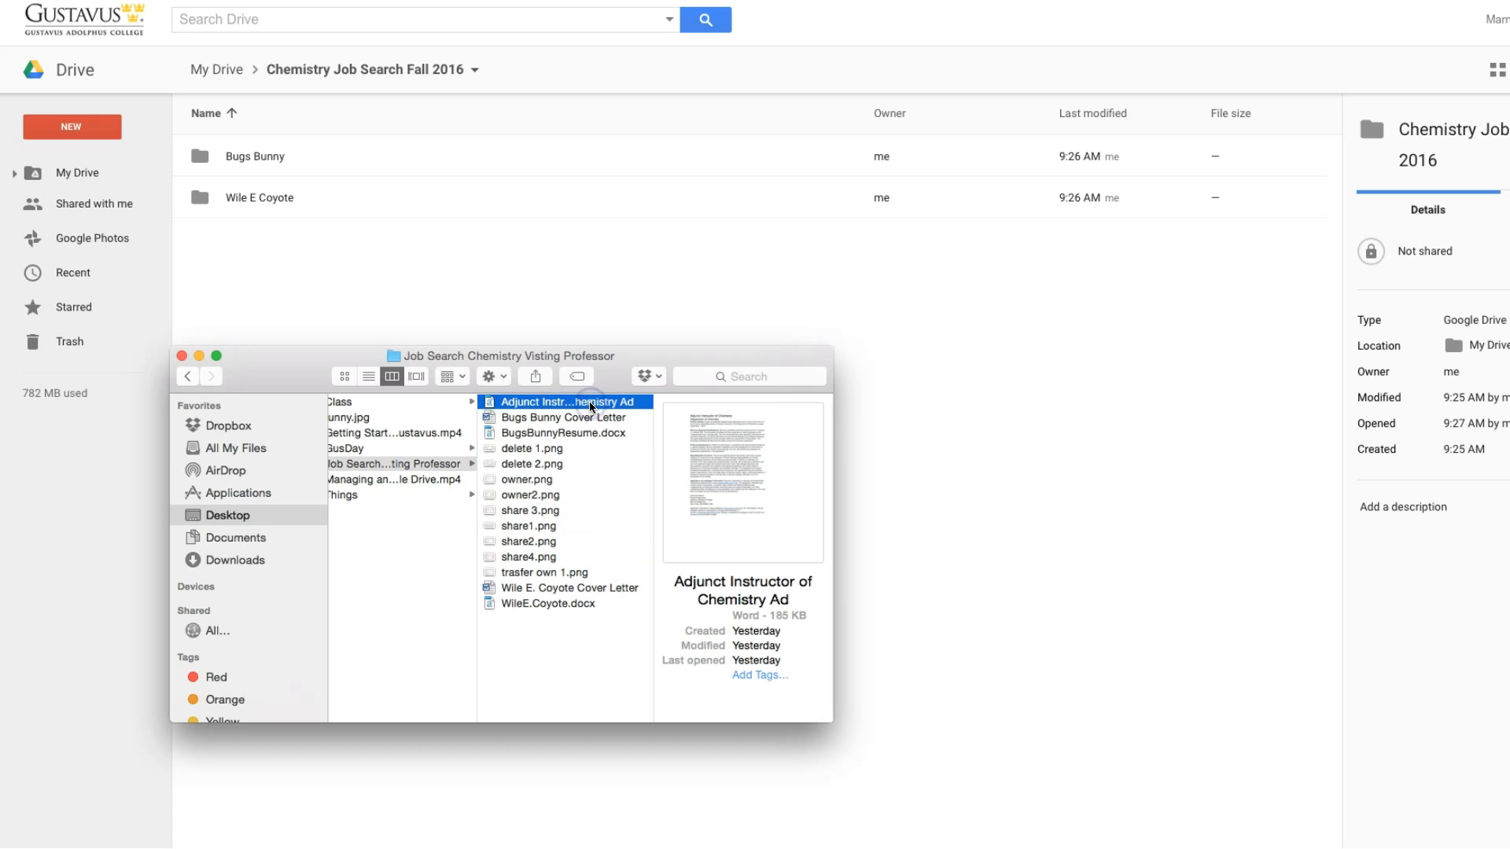
left_click(565, 603, "shift")
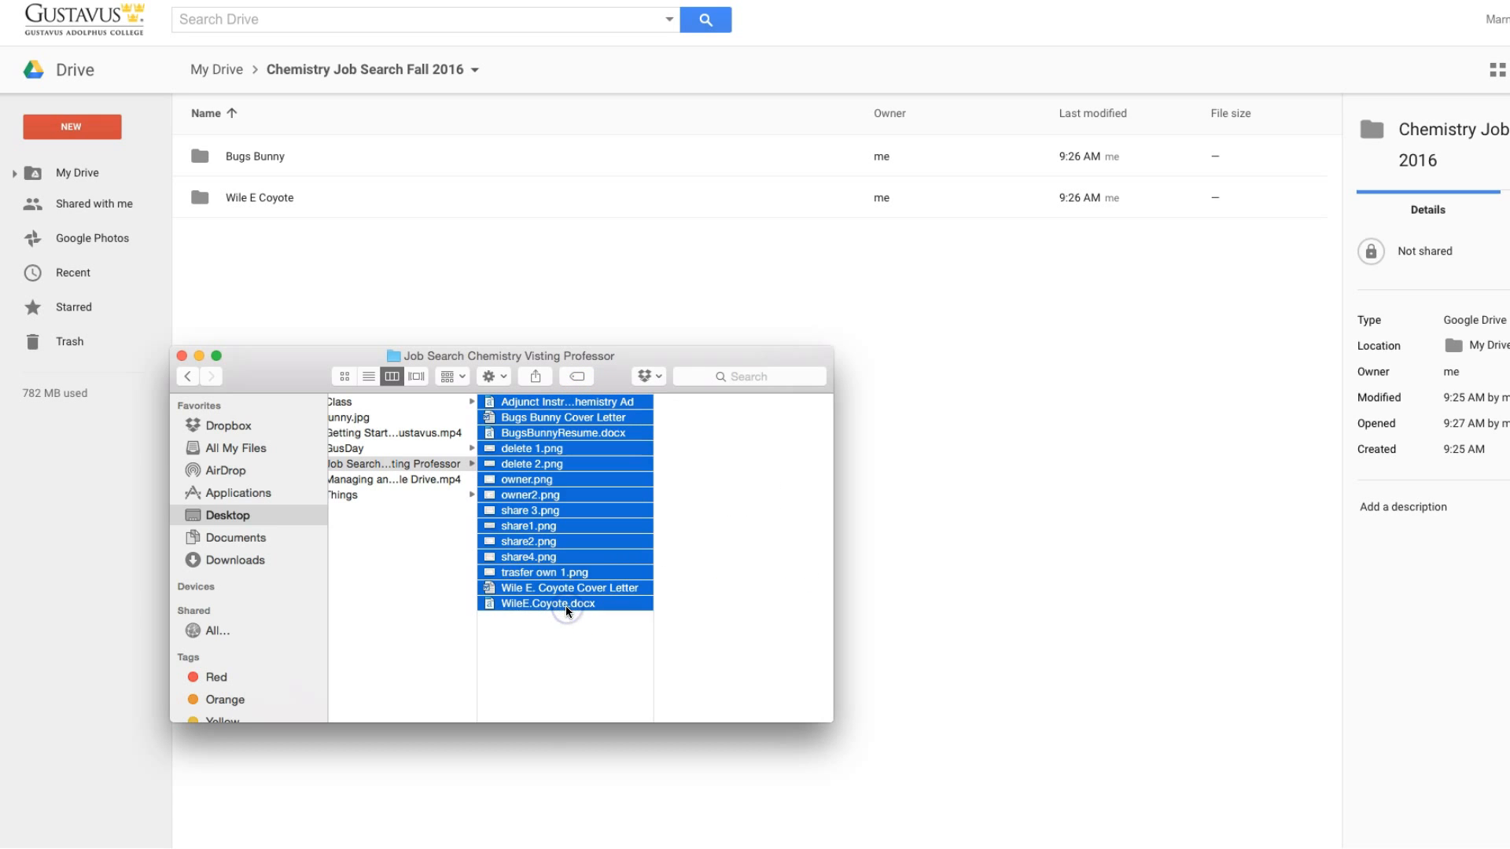
Step: Upload only the Adjunct Instructor of Chemistry Ad from Finder into the Chemistry Job Search Fall 2016 folder in Drive
left_click(599, 403)
left_click(532, 405)
mouse_move(533, 405)
left_mouse_down()
mouse_move(634, 292)
mouse_move(637, 325)
left_mouse_up()
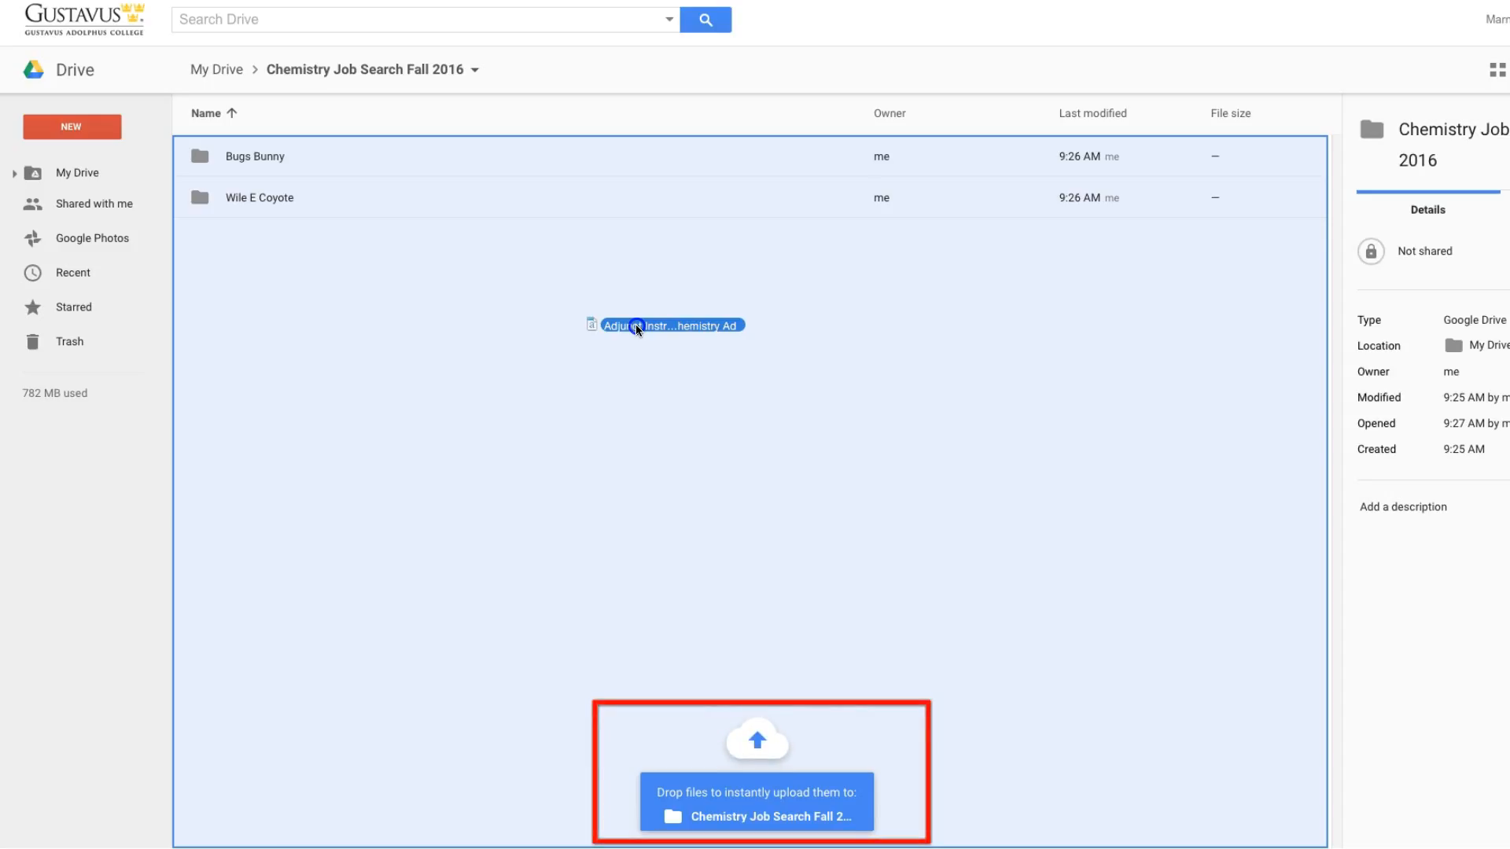
left_click_drag(637, 325, 636, 326)
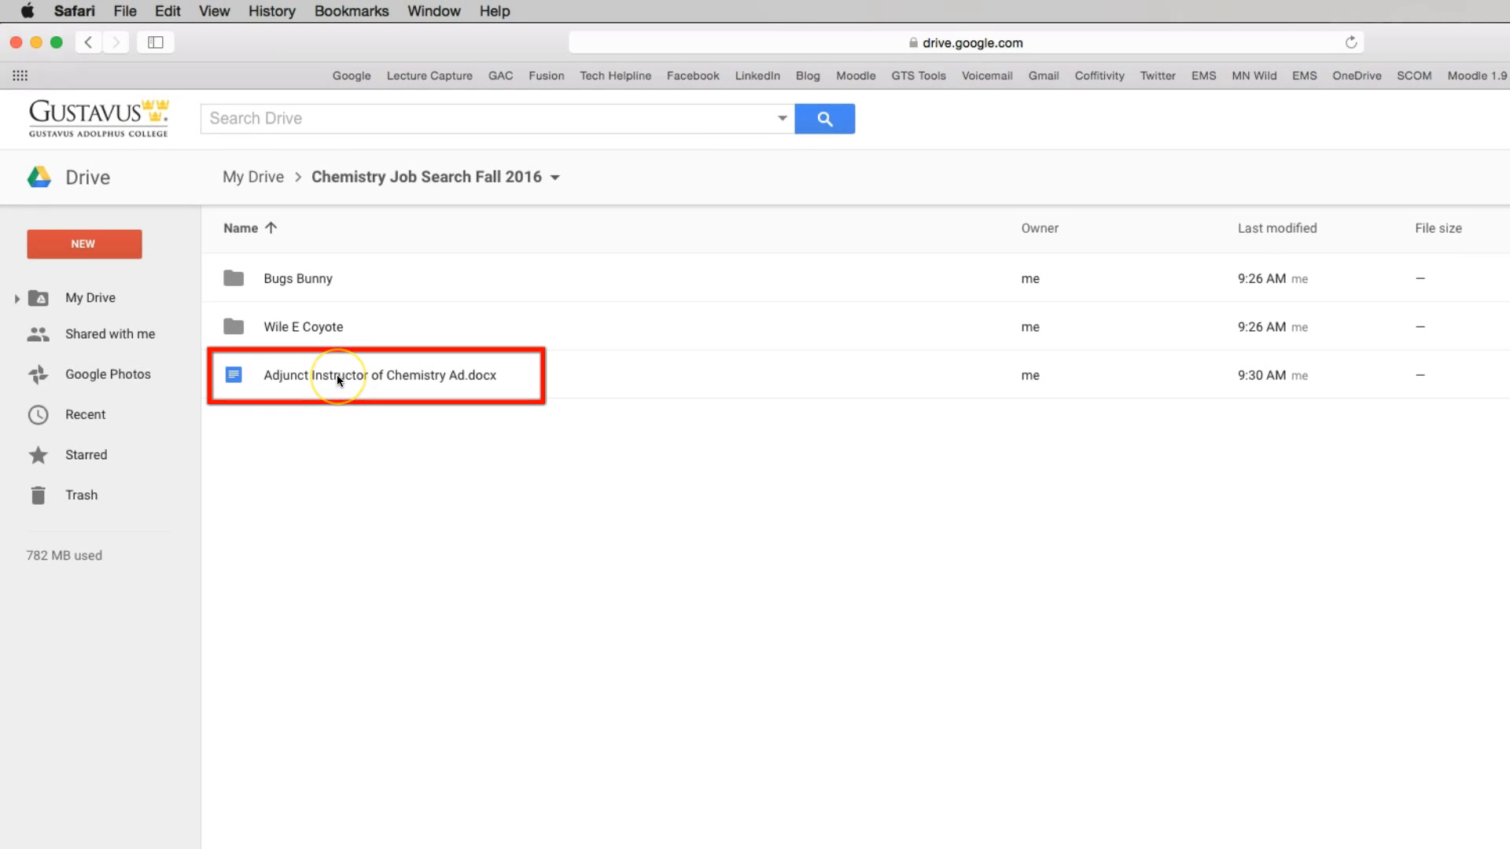
Step: Open the uploaded Adjunct Instructor of Chemistry Ad.docx in Google Docs and look through its text to the end
left_click(336, 374)
double_click(337, 374)
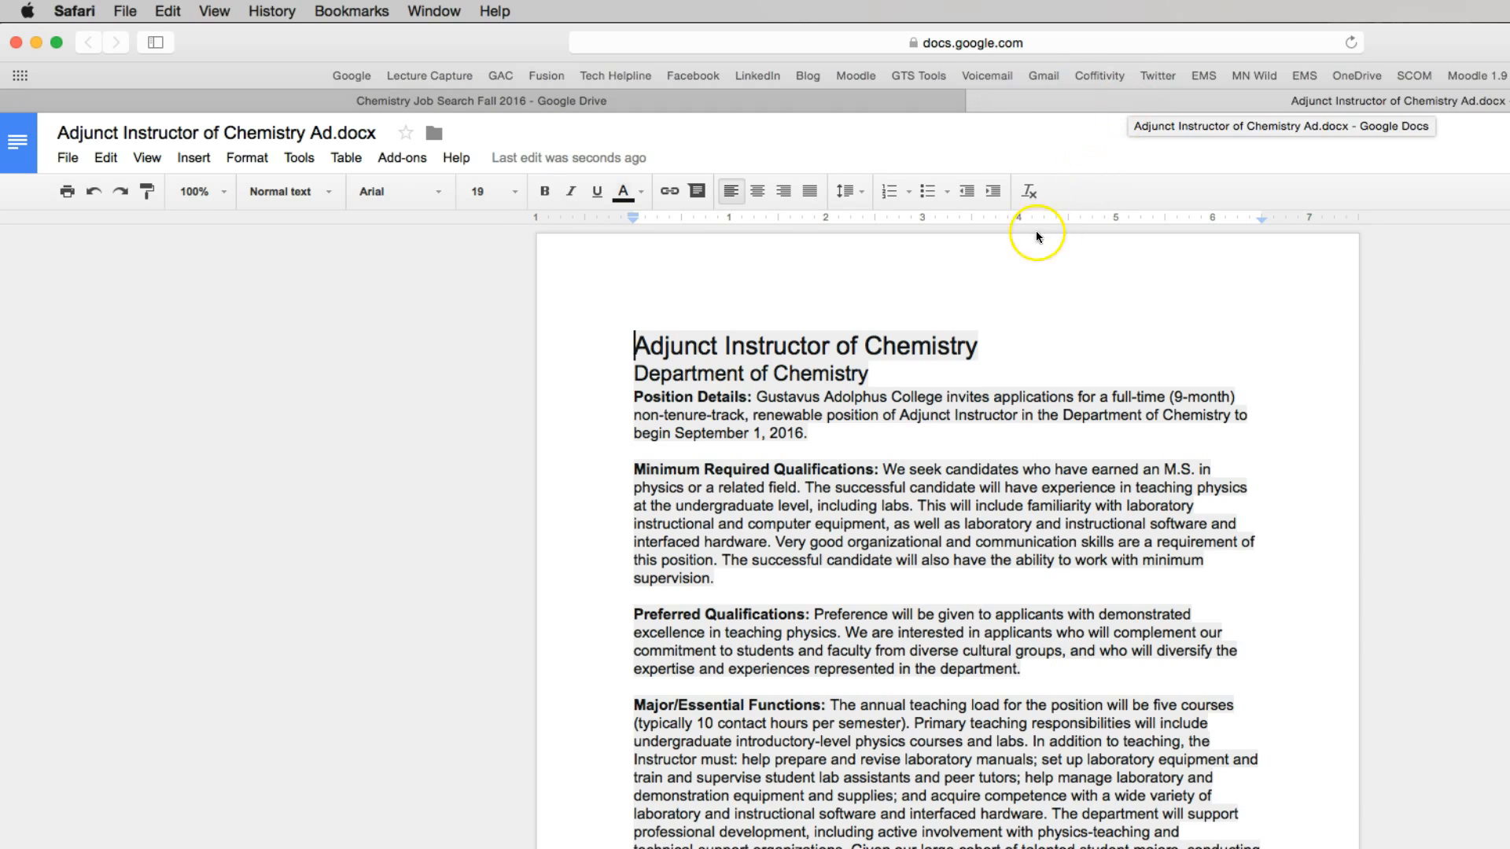
left_click(804, 469)
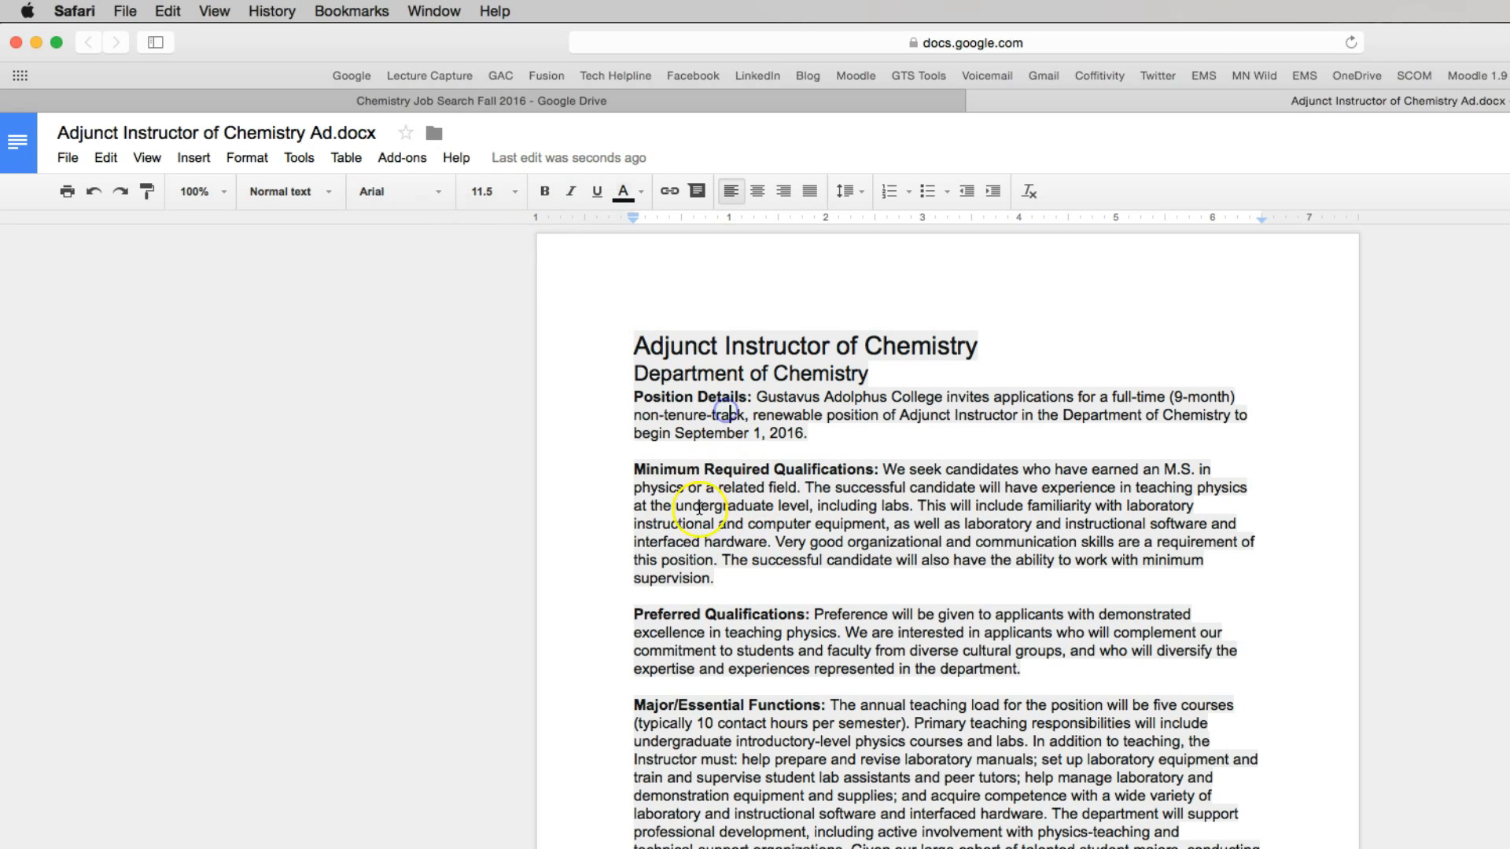
scroll(630, 635, "down", 3)
scroll(630, 635, "down", 12)
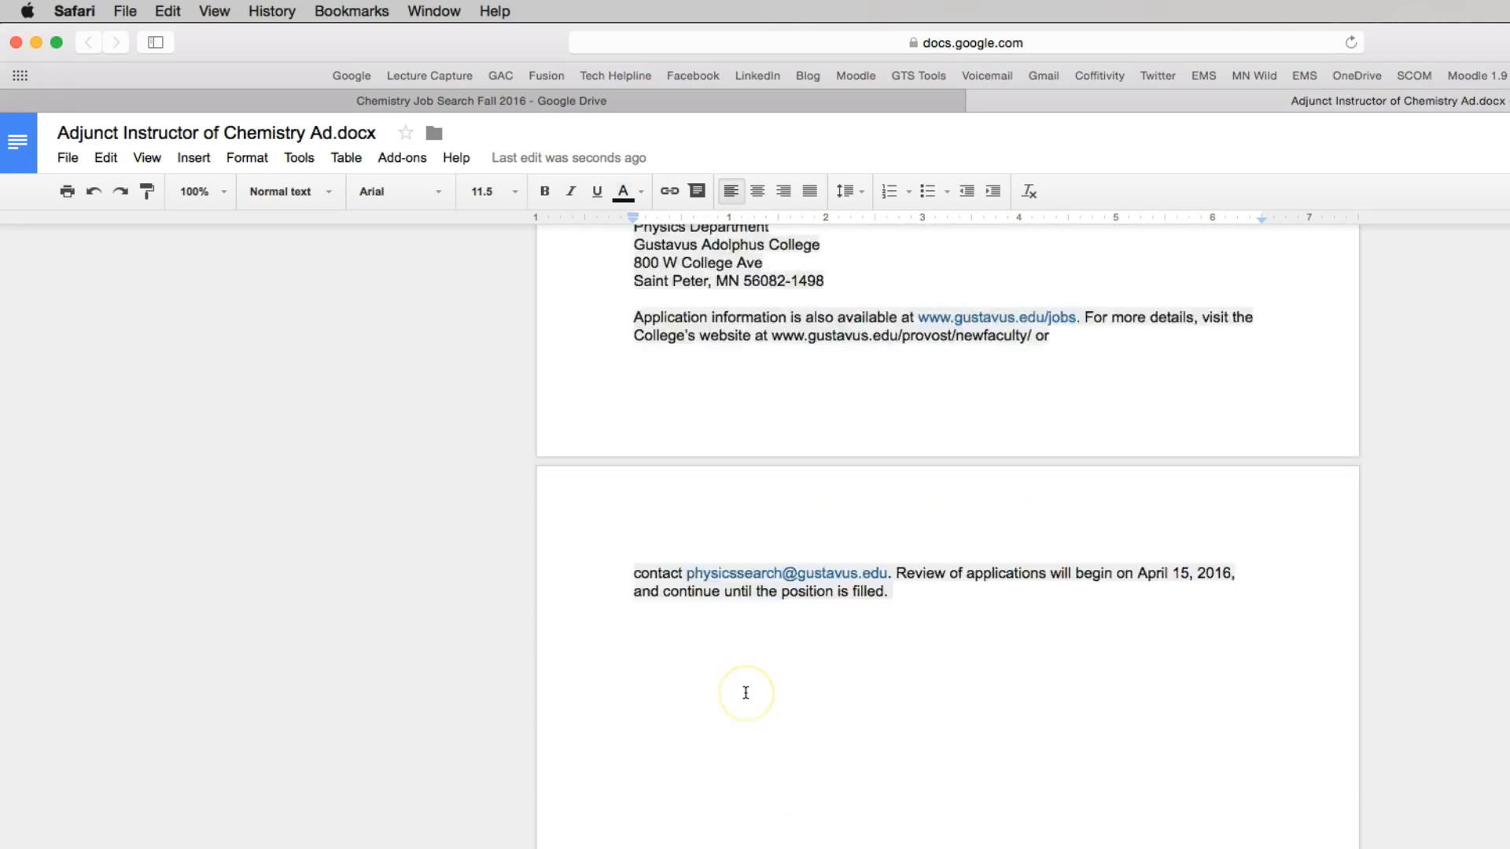
scroll(746, 693, "up", 15)
left_click(794, 541)
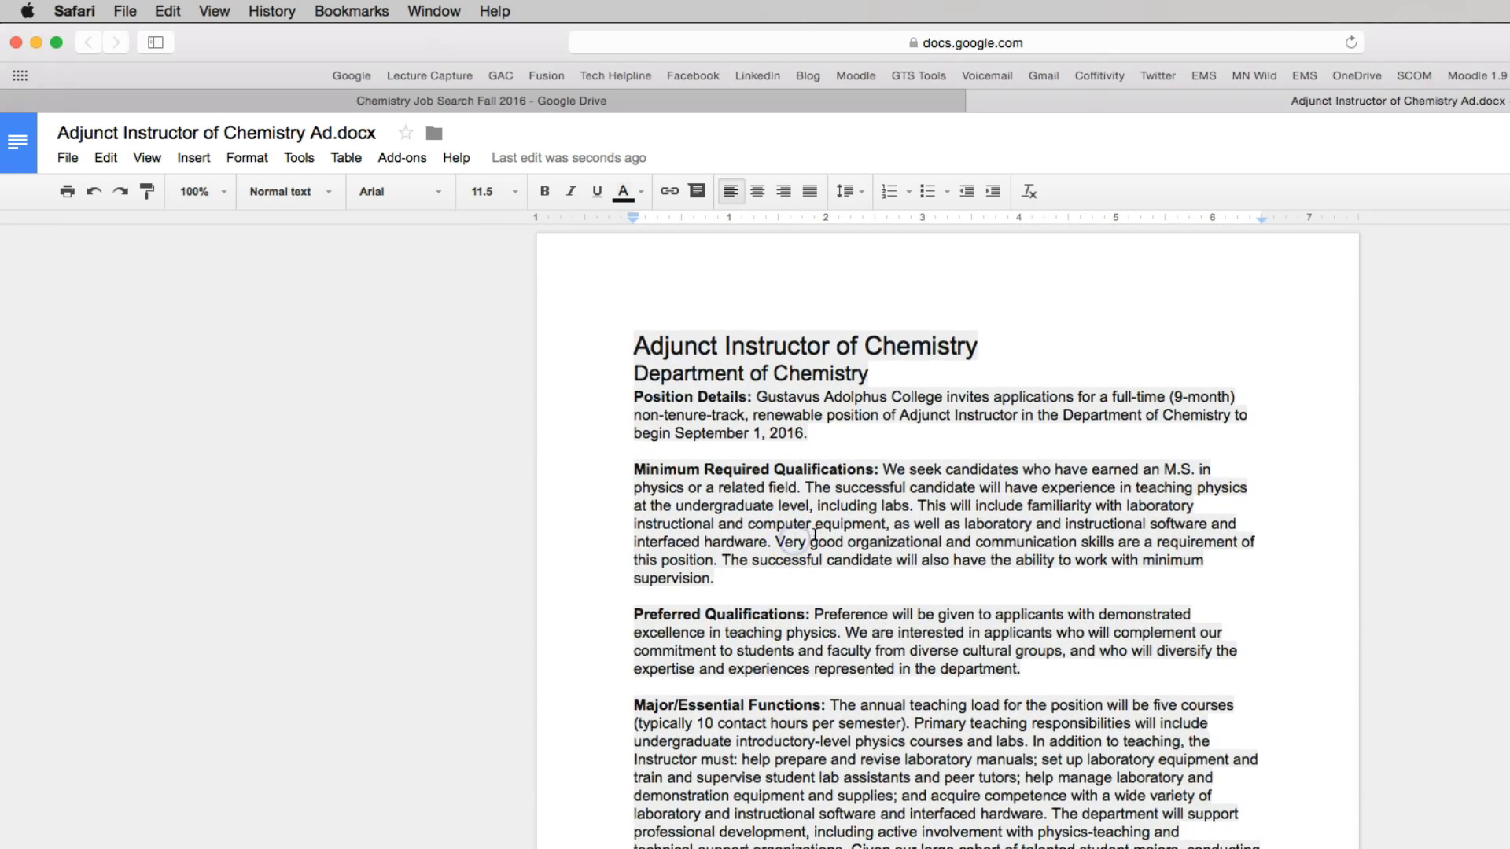
Step: Rename the document as "Adjunct Instructor of Chemistry Ad", without the .docx extension, and close it to return to Drive
left_click(313, 135)
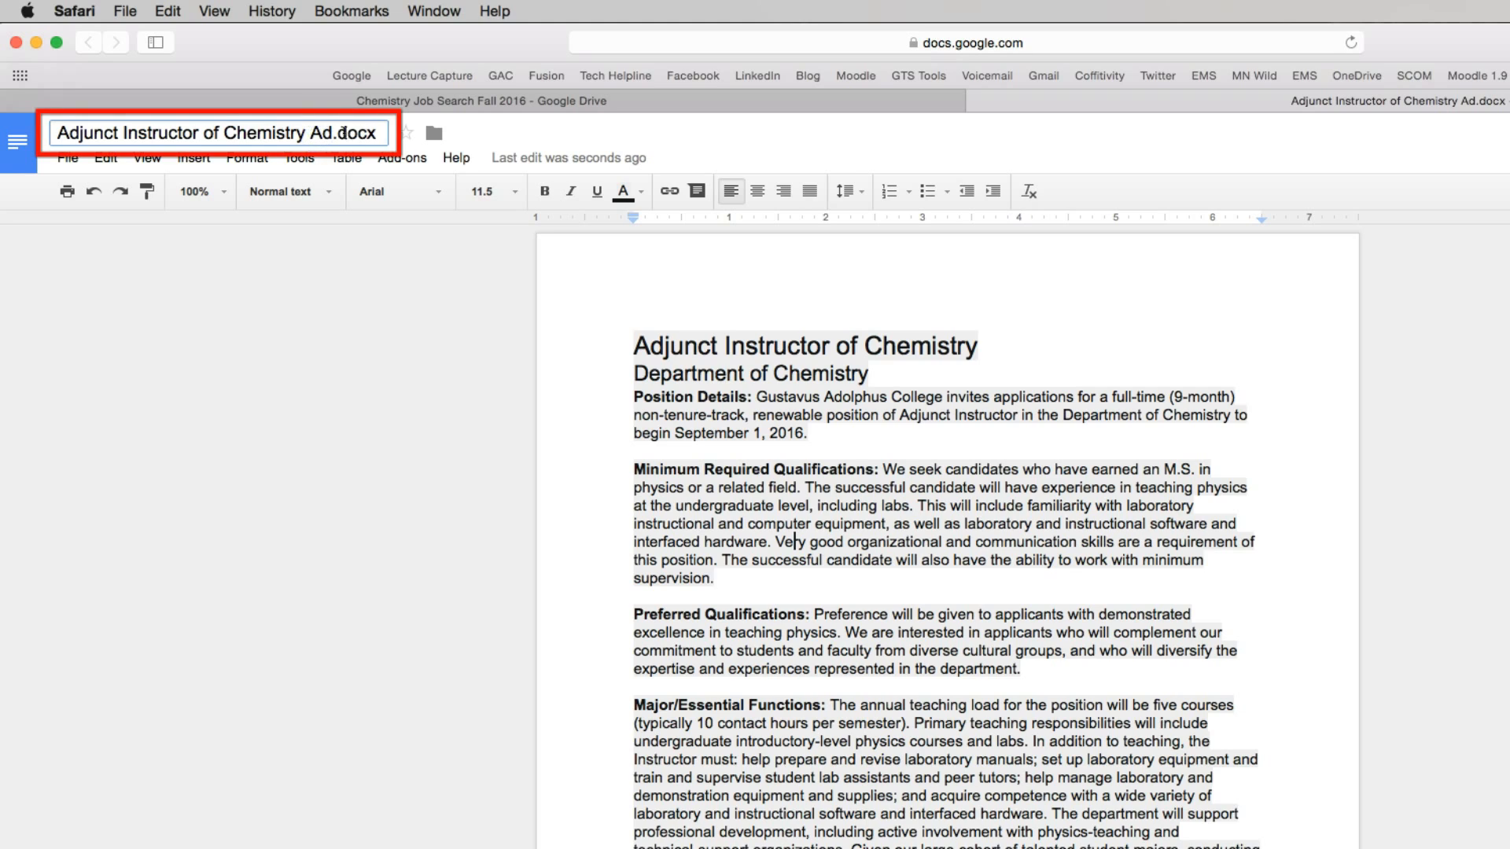
left_click_drag(333, 135, 386, 134)
key("BackSpace")
key("Return")
left_click(953, 470)
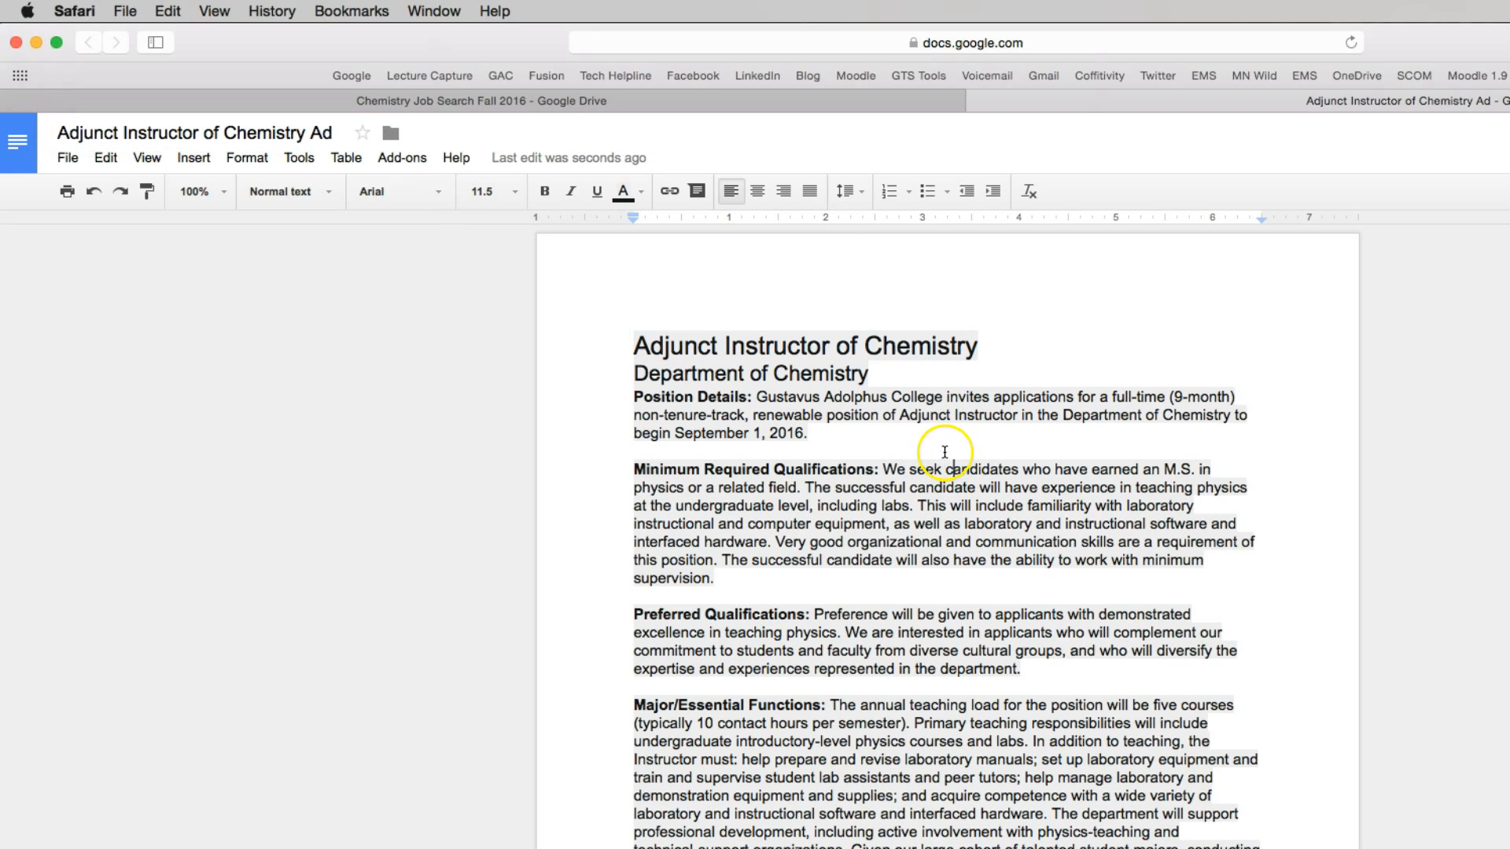
left_click(978, 102)
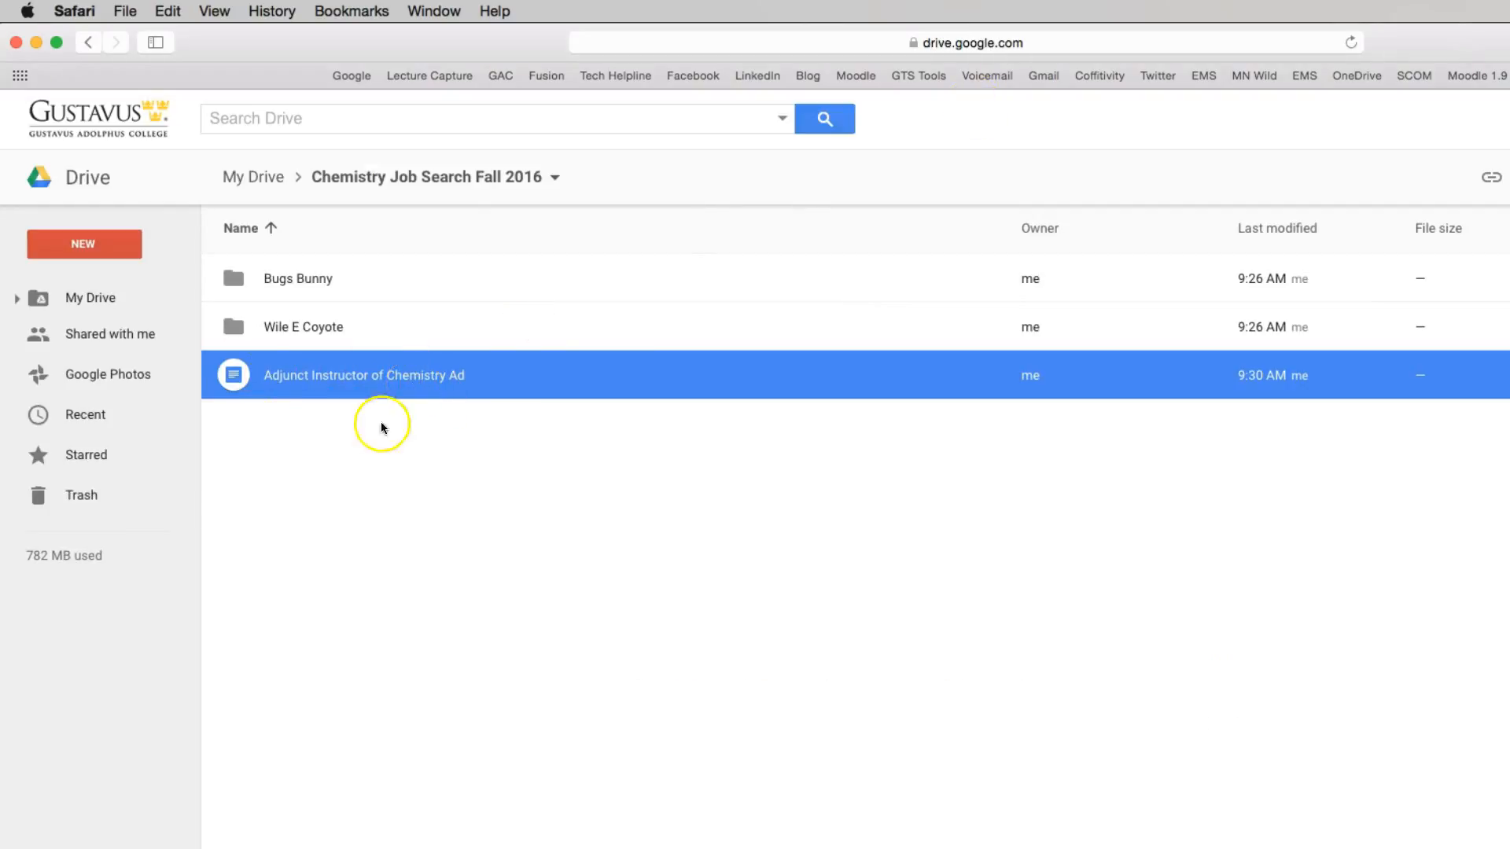
Step: Upload the Bugs Bunny Cover Letter and BugsBunnyResume.docx from Finder into the Bugs Bunny subfolder
double_click(294, 280)
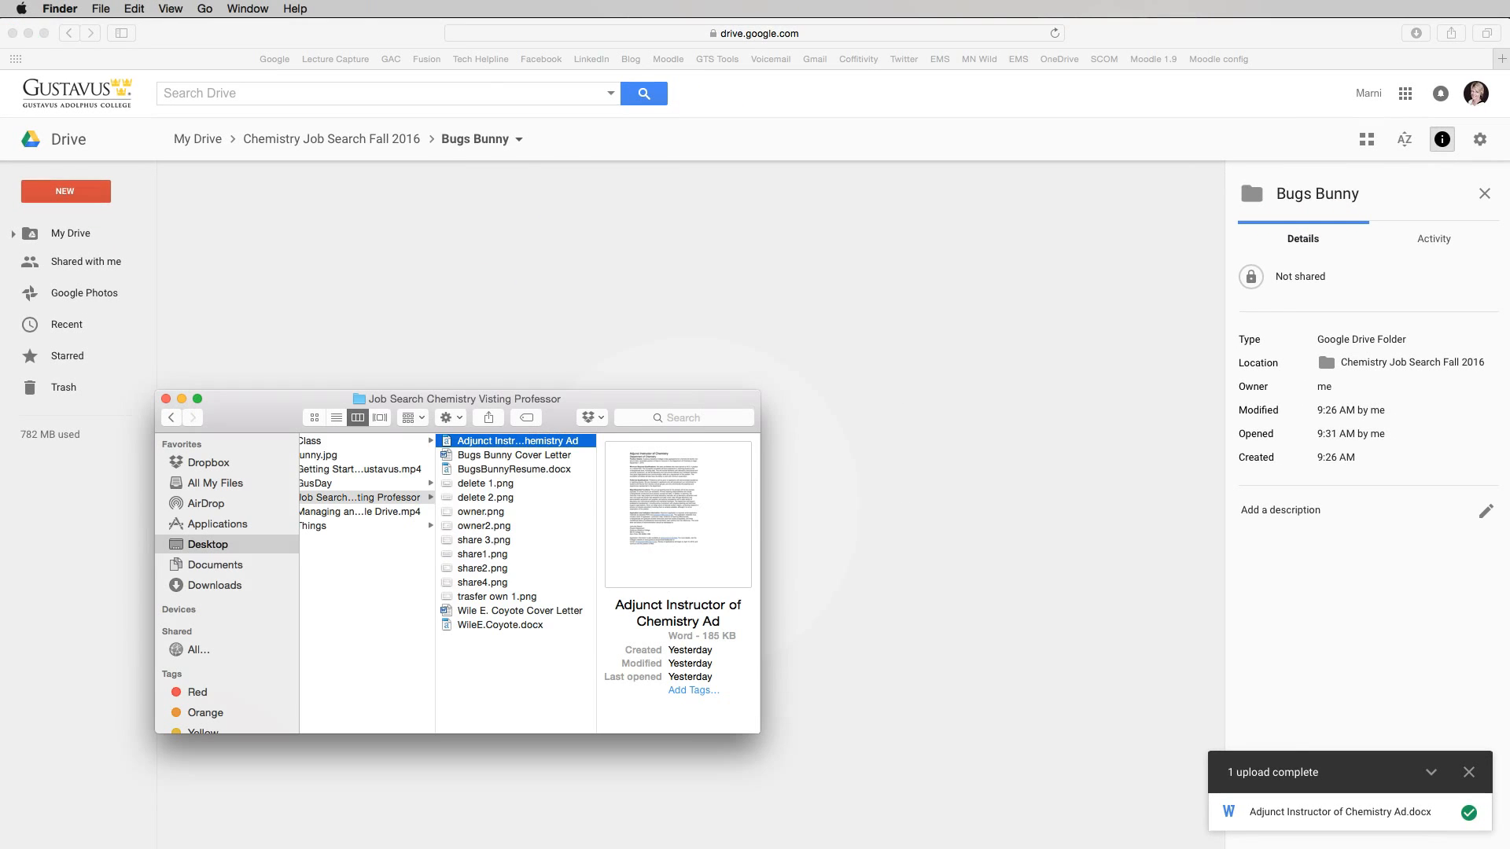
left_click_drag(411, 399, 292, 454)
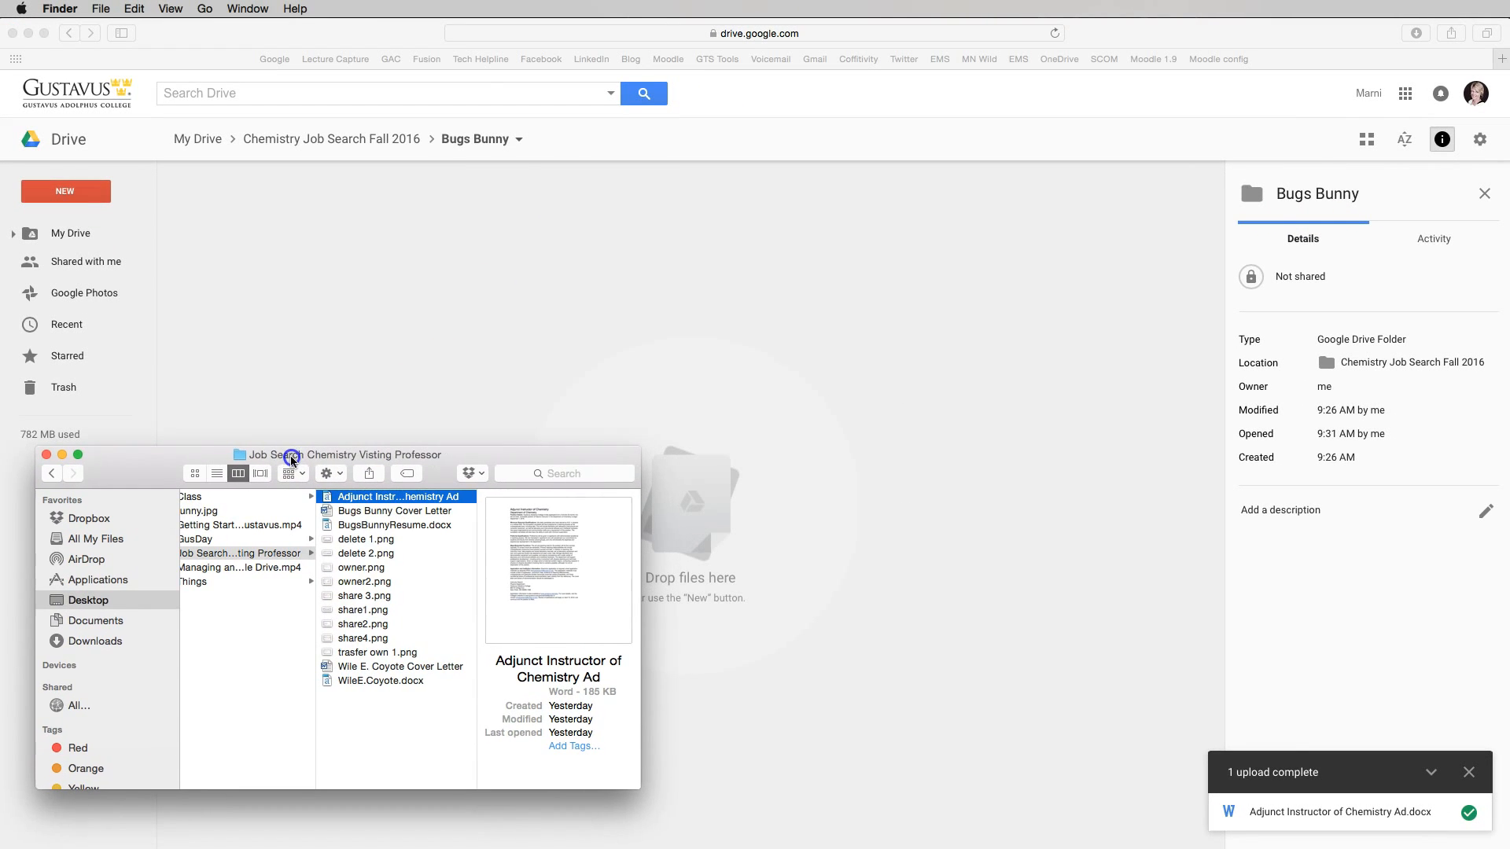
left_click(395, 513)
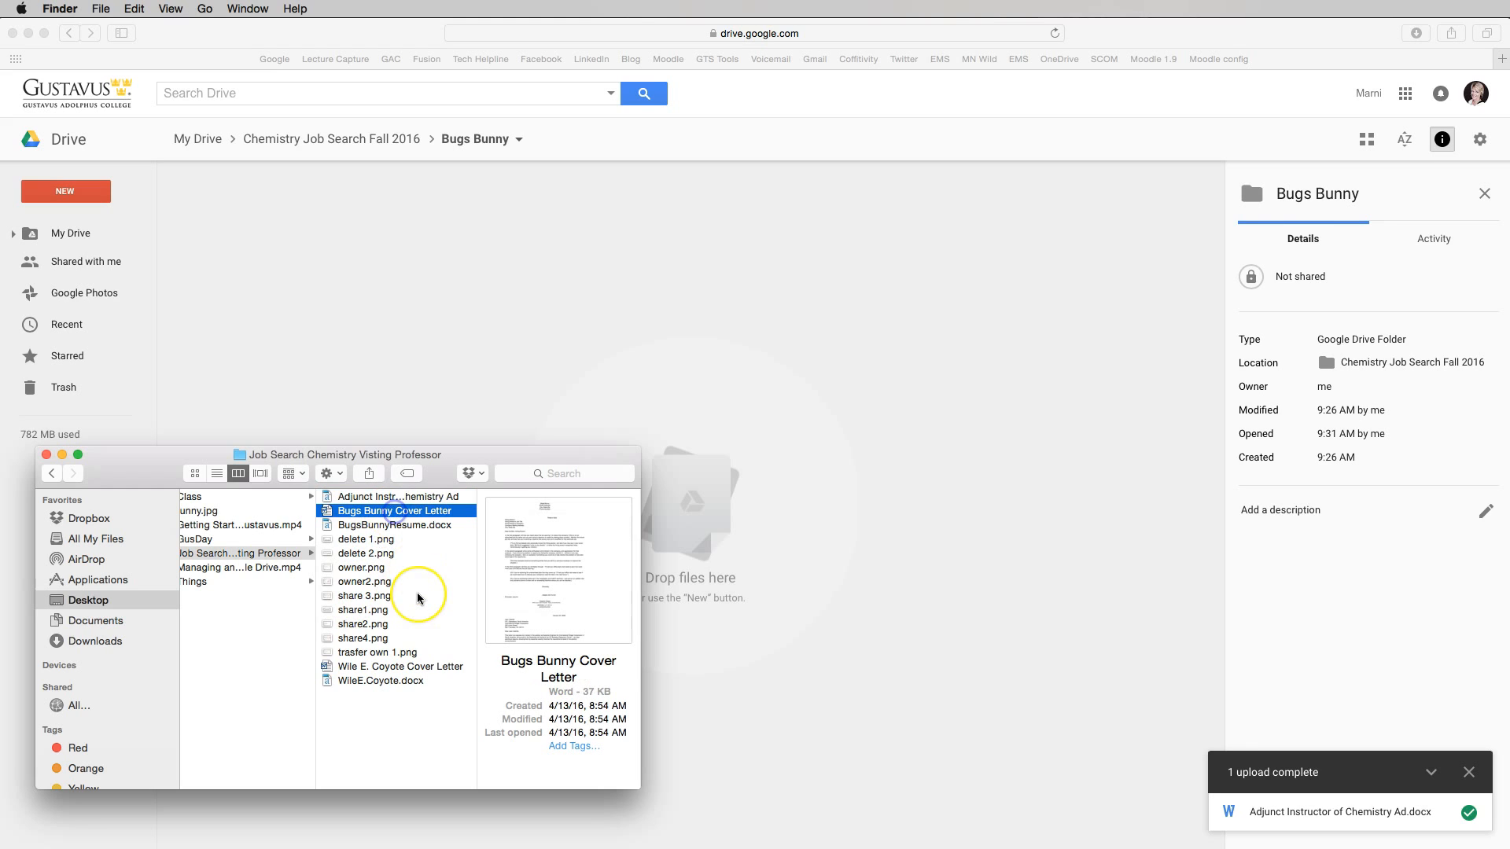
left_click(387, 525, "super")
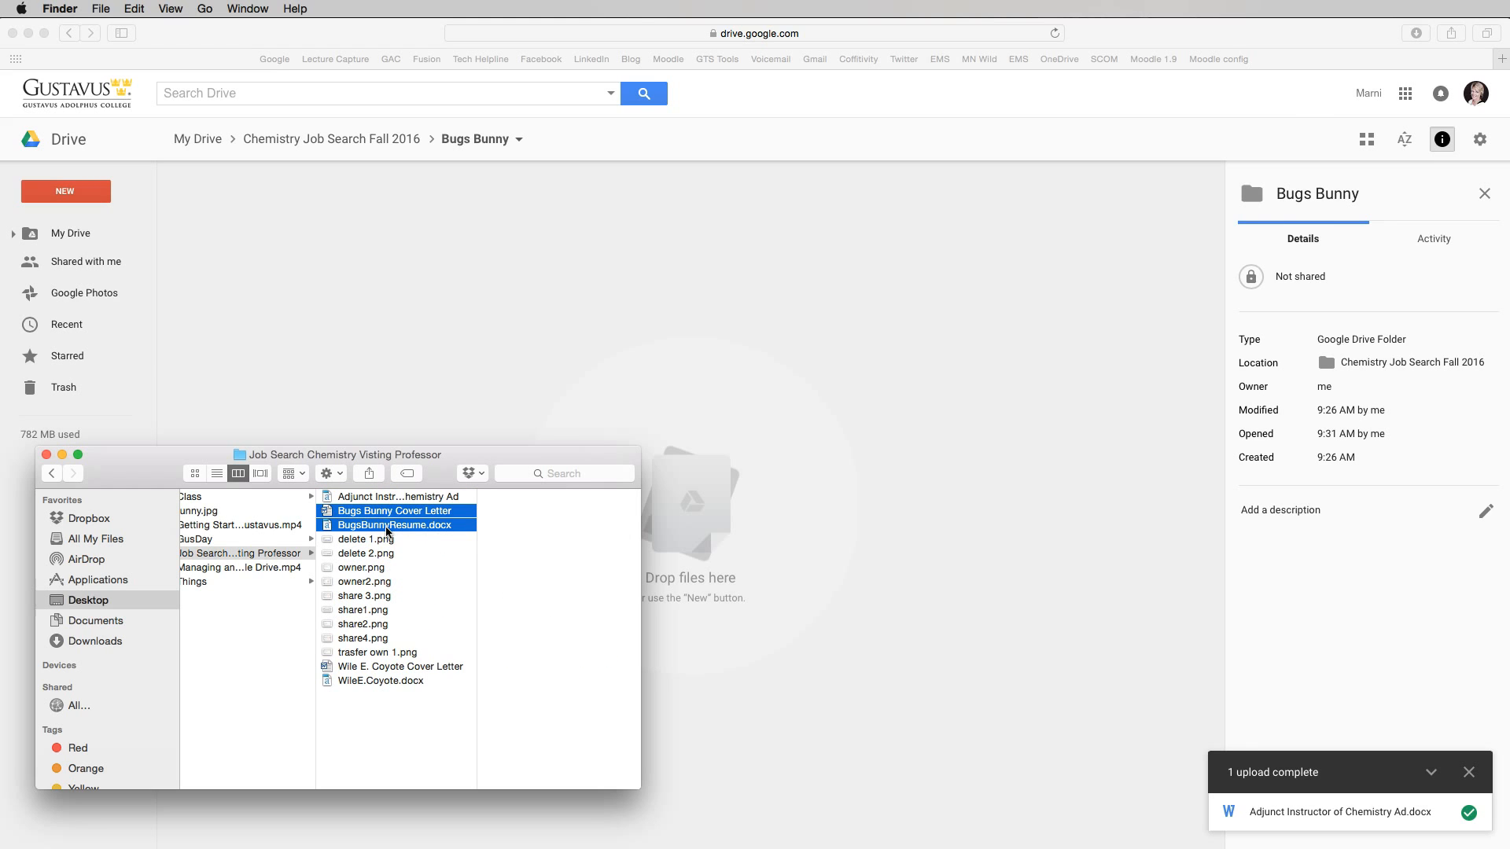
left_click_drag(384, 527, 692, 359)
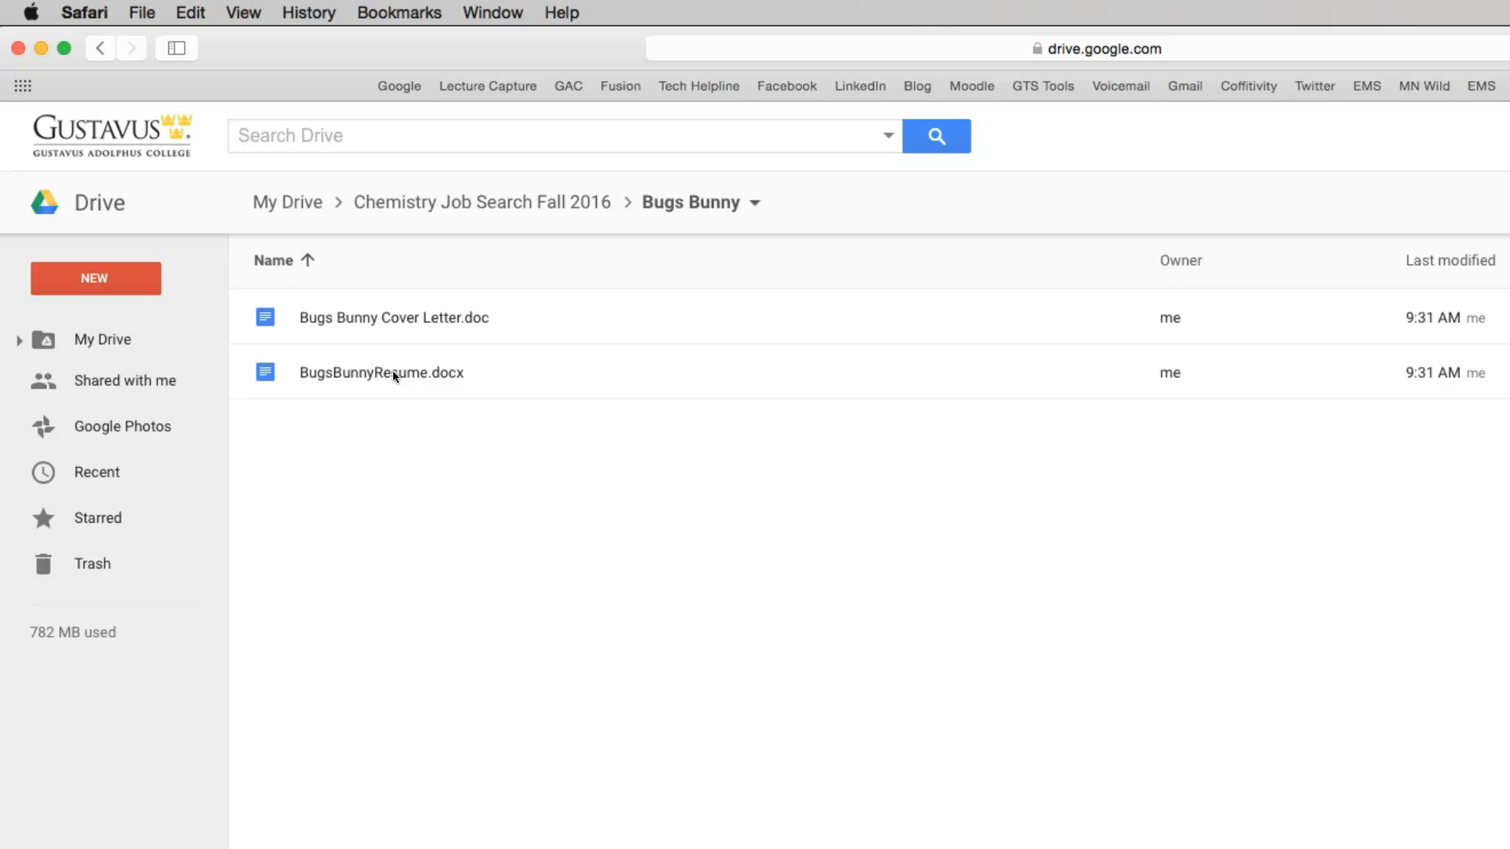
left_click(414, 377)
Step: Upload the Wile E. Coyote Cover Letter and WileE.Coyote.docx into the Wile E Coyote subfolder and close the Finder window
left_click(474, 202)
double_click(338, 372)
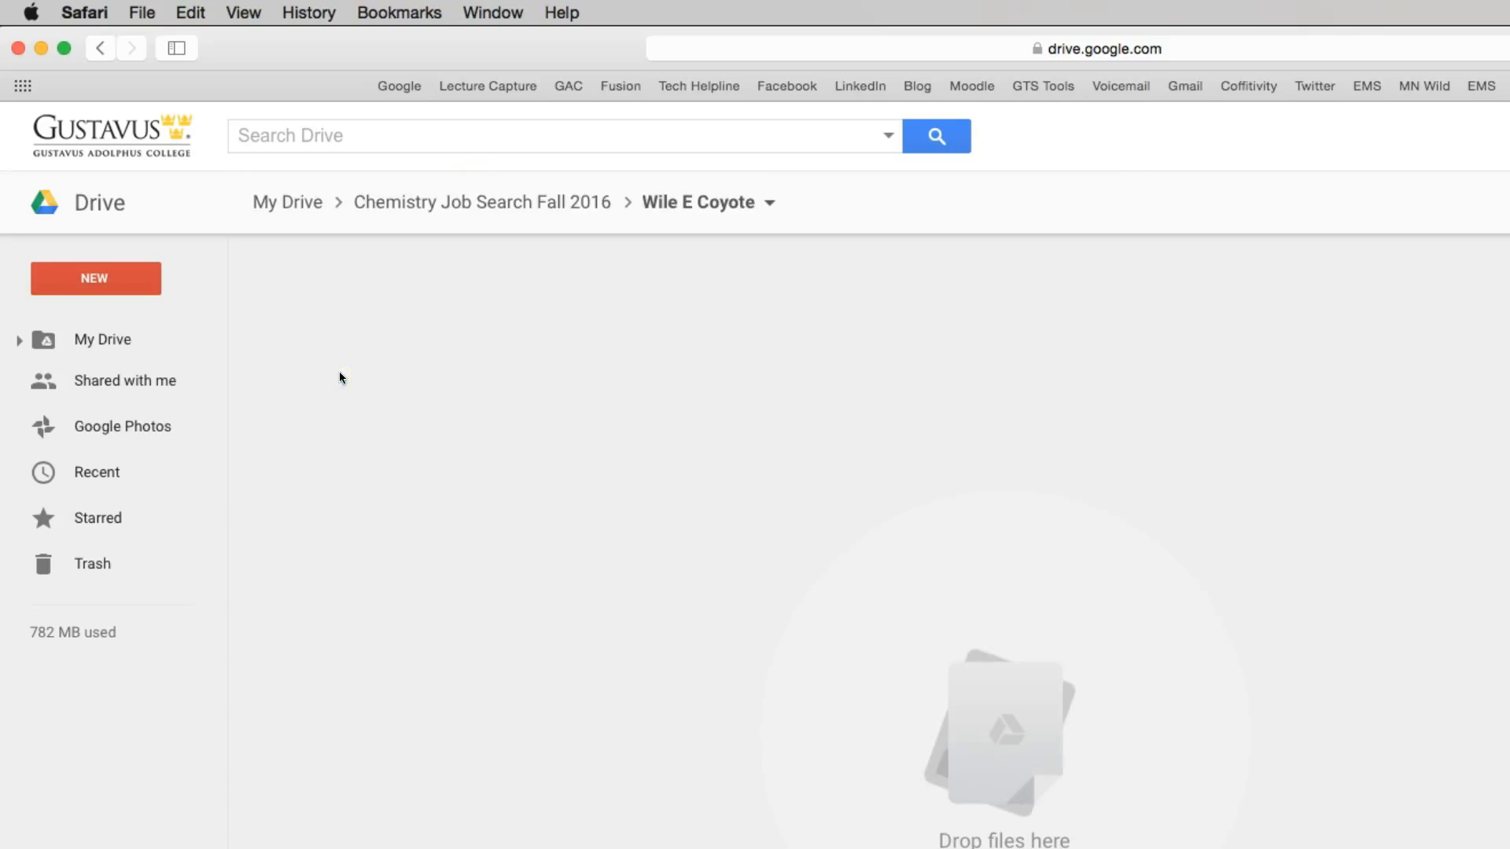
left_click(357, 381)
key("super+Tab")
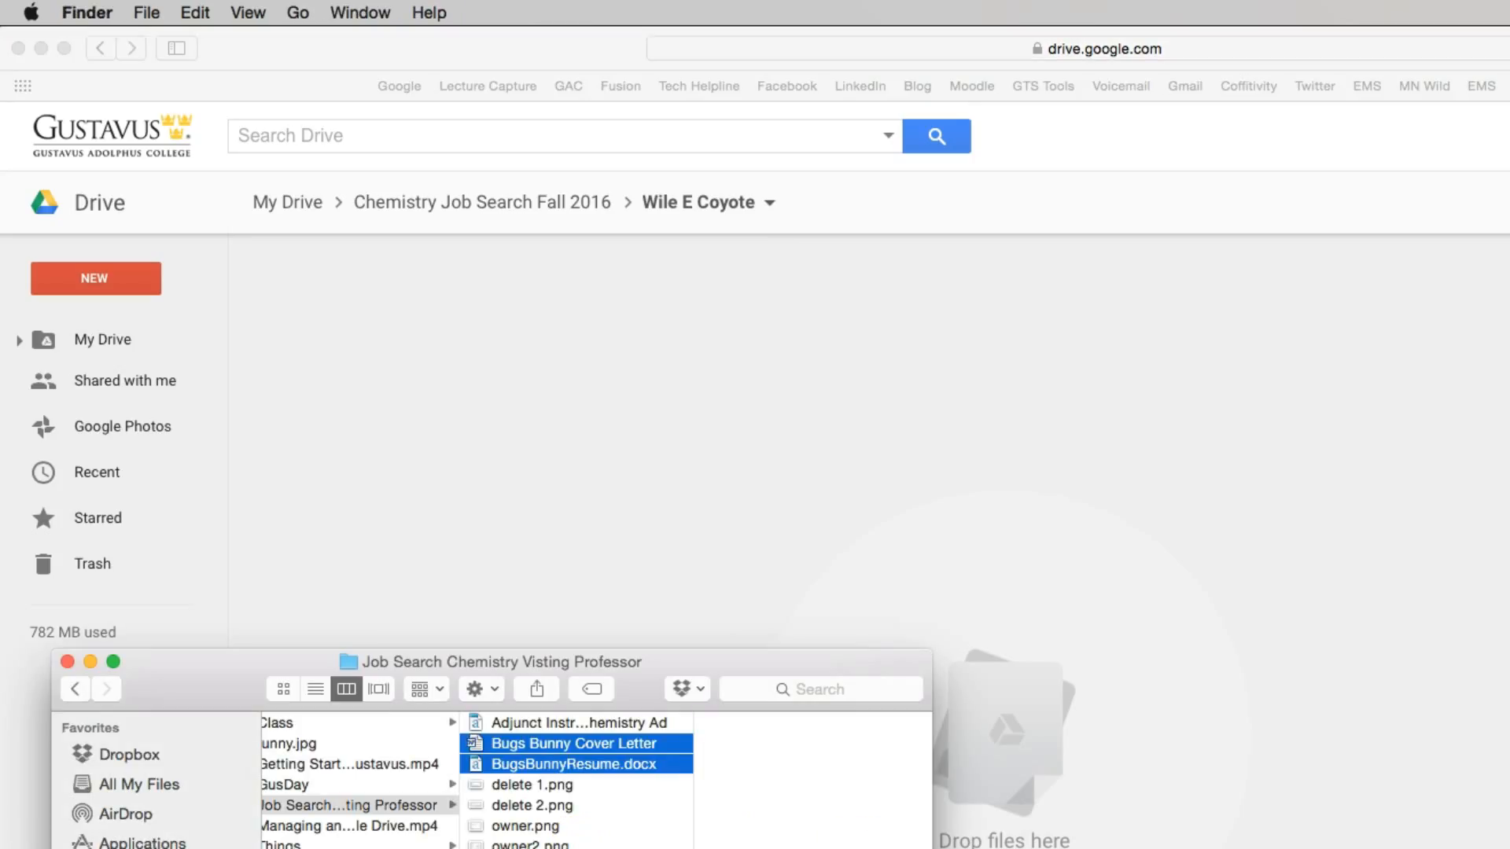
left_click(543, 848)
left_click(543, 848, "shift")
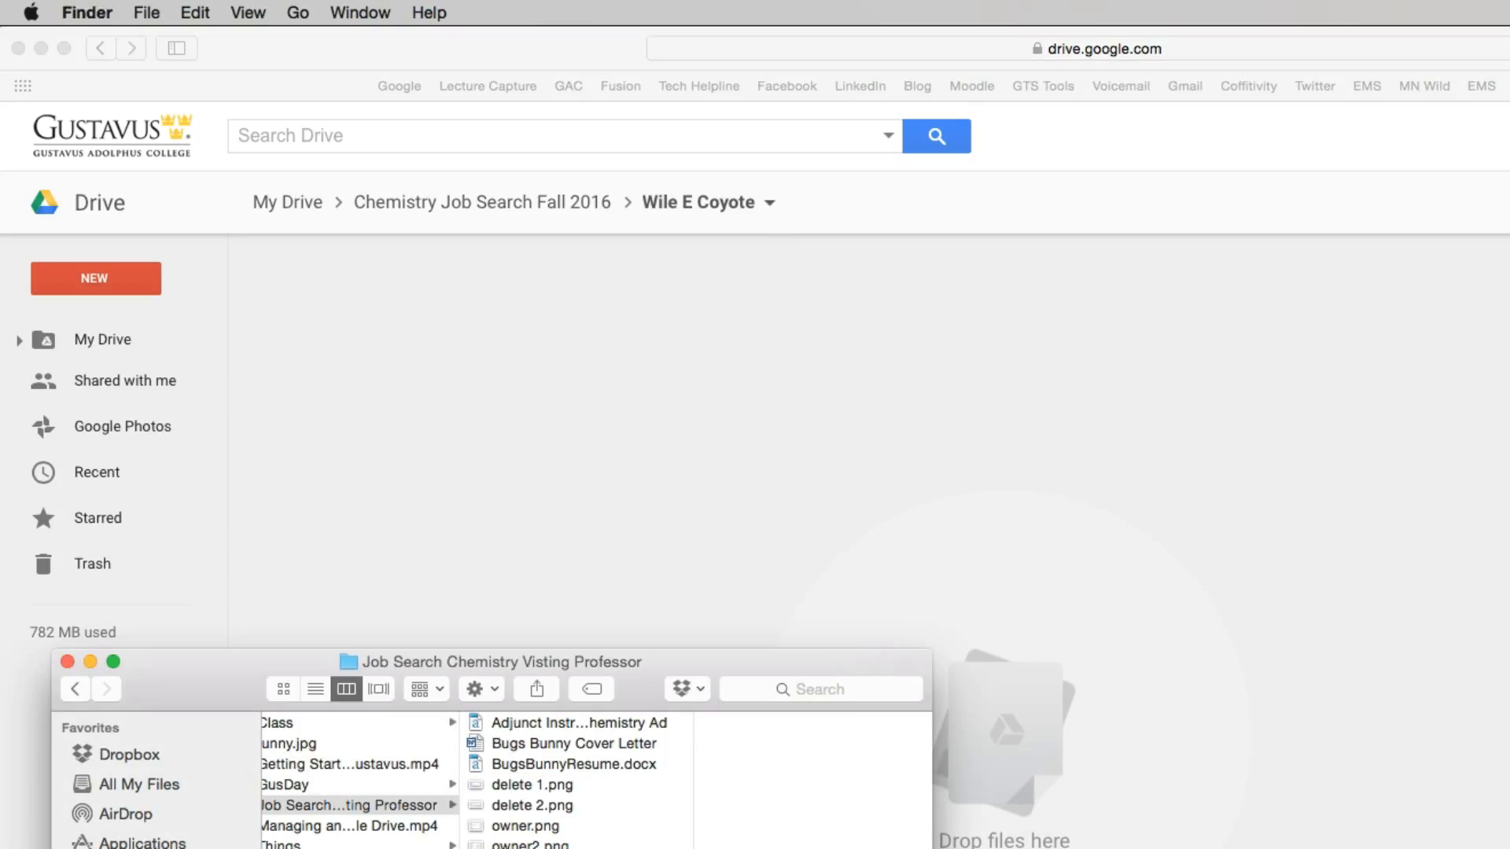
left_click_drag(542, 848, 895, 420)
left_click(66, 661)
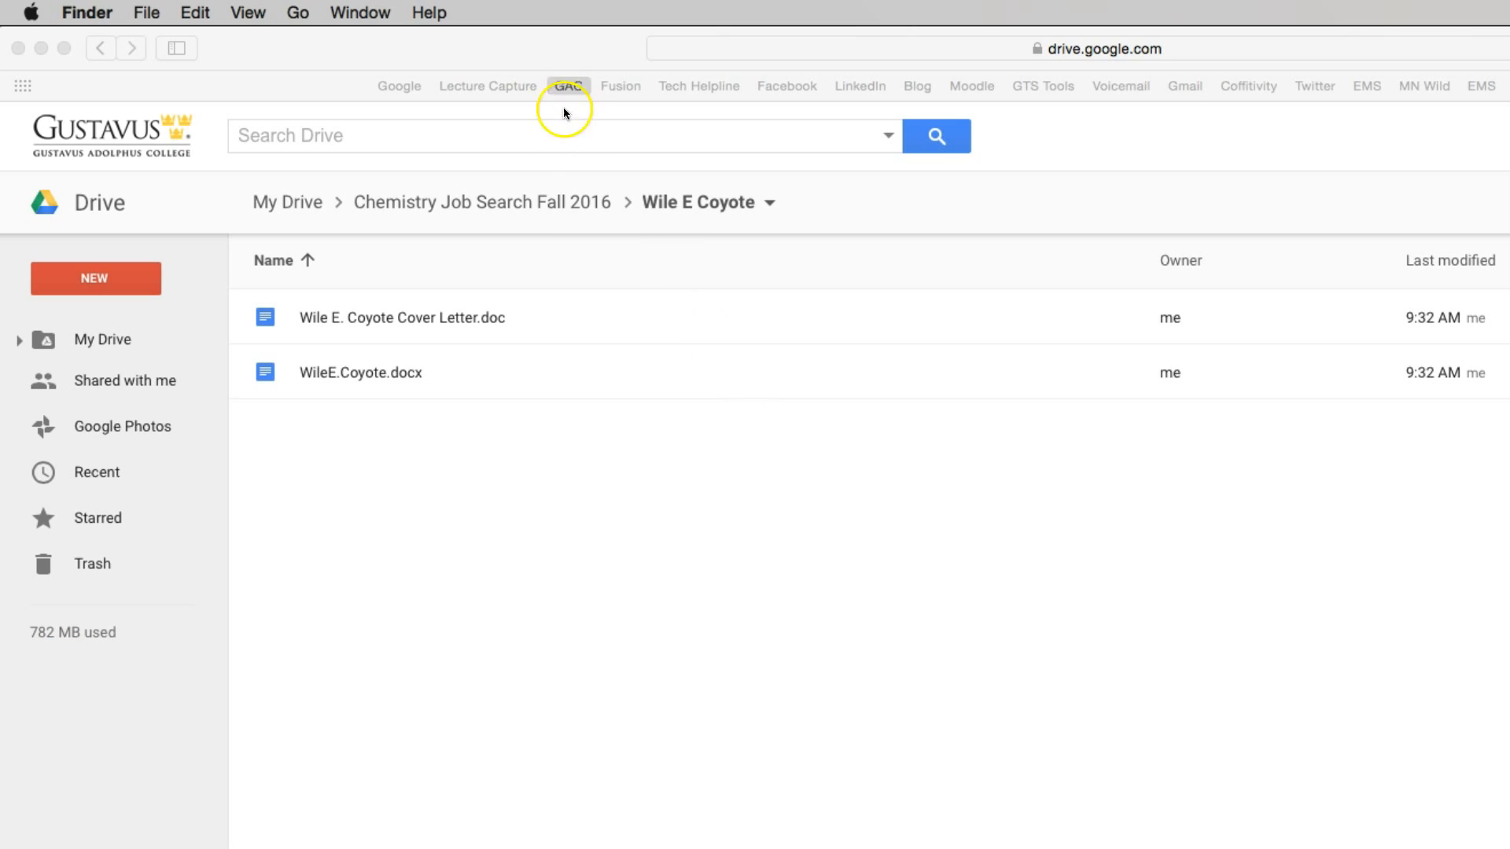
Step: Go back to the Chemistry Job Search Fall 2016 folder and check the contents of the candidates' subfolders
left_click(543, 202)
left_click(529, 203)
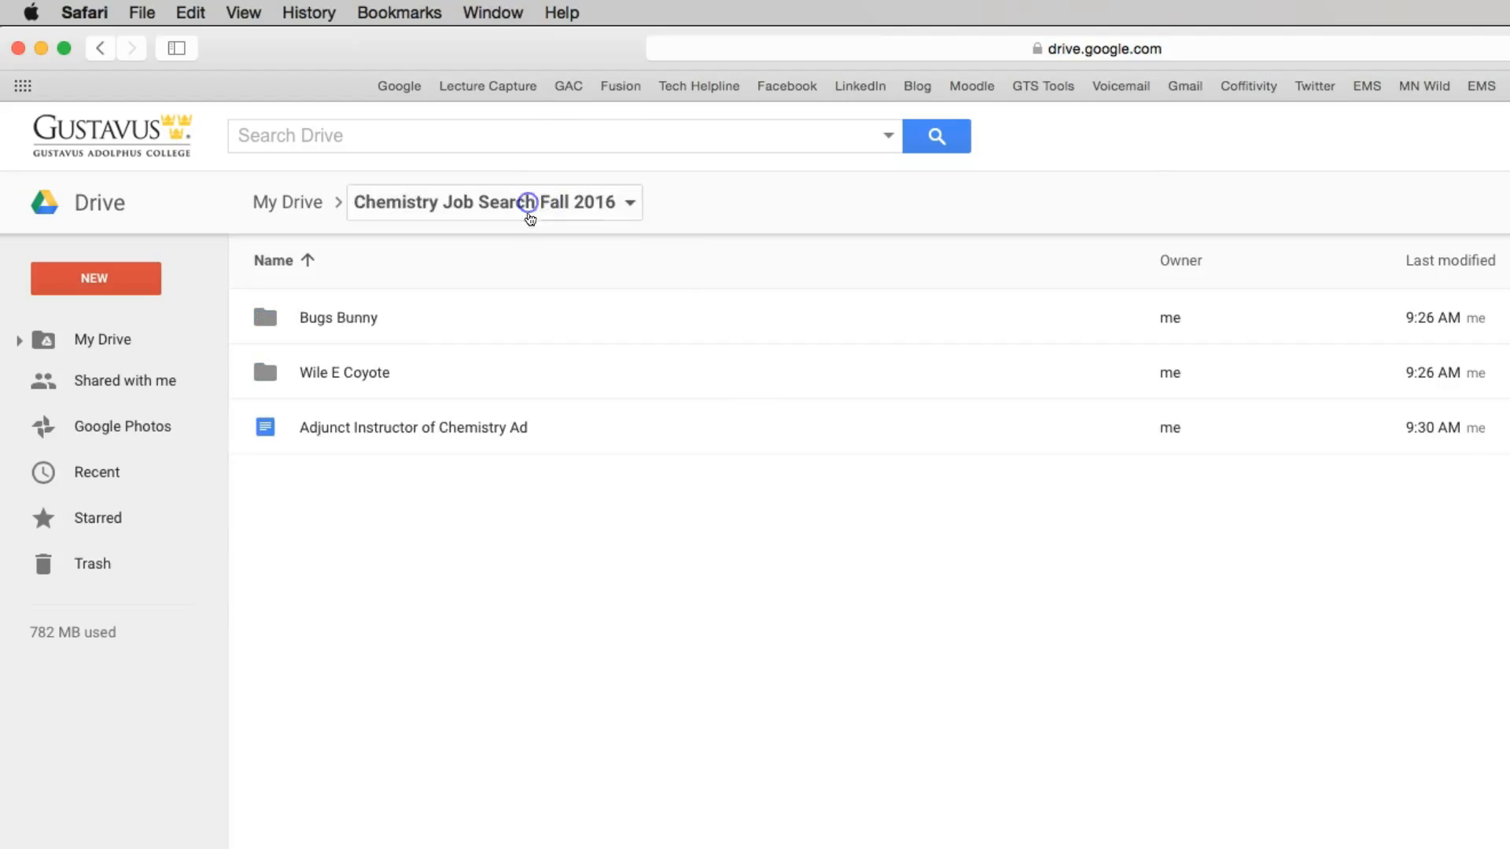
double_click(350, 316)
left_click(569, 199)
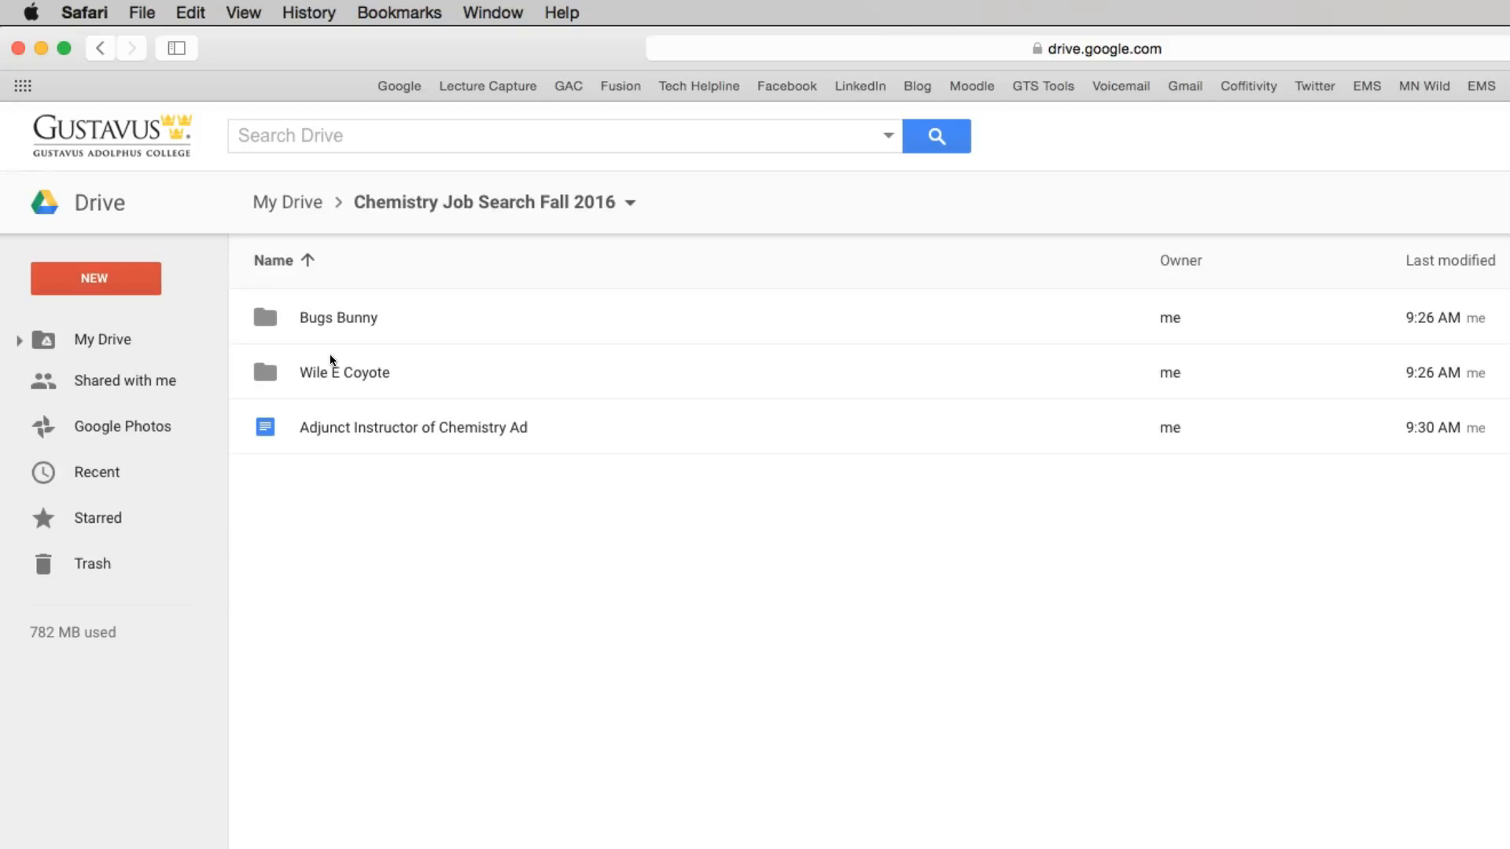
left_click(305, 371)
left_click(531, 210)
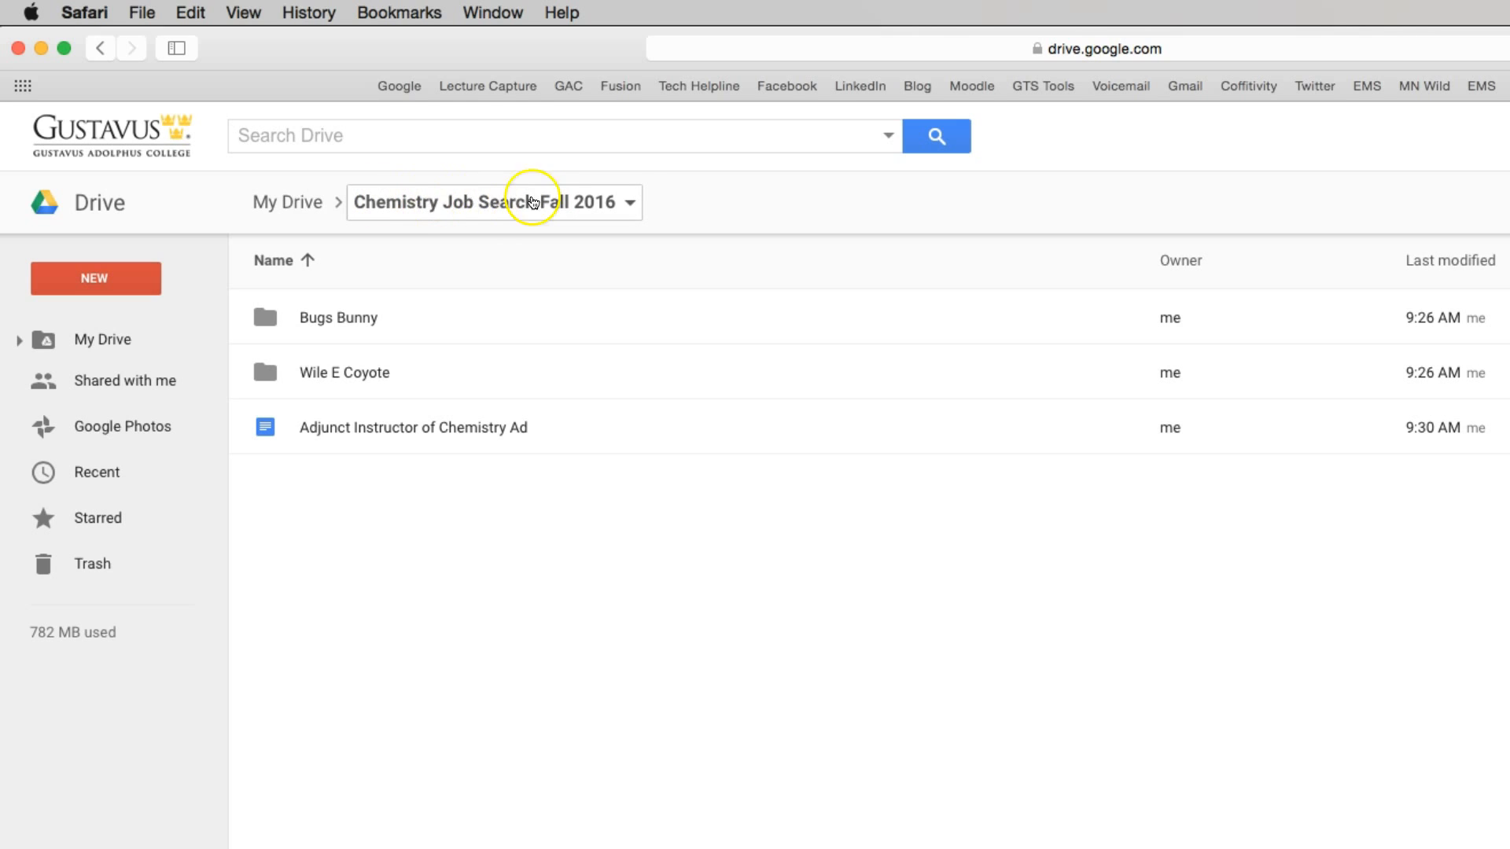
left_click(355, 319)
double_click(356, 319)
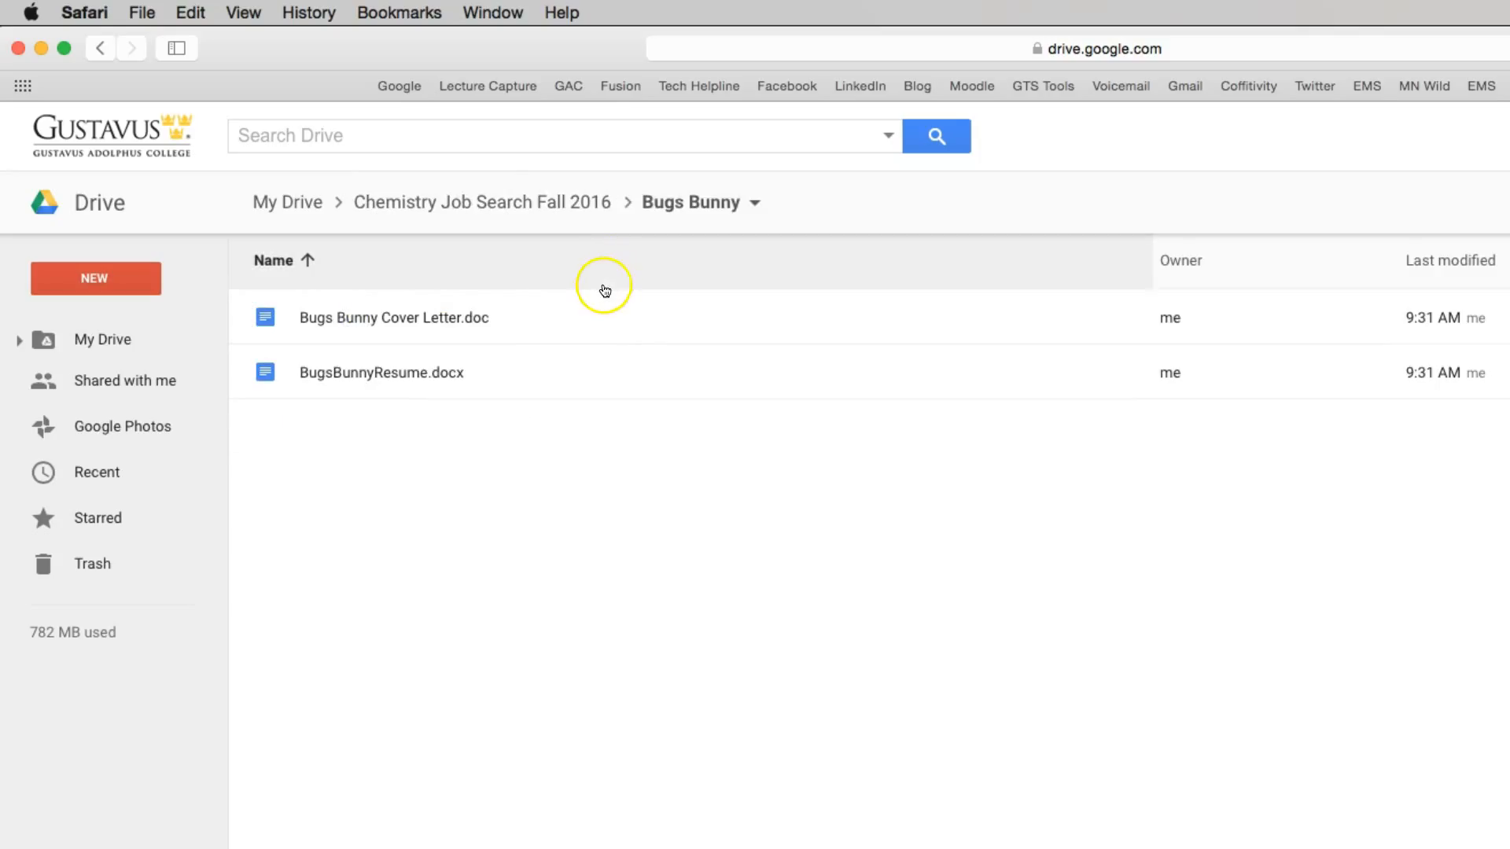
left_click(475, 203)
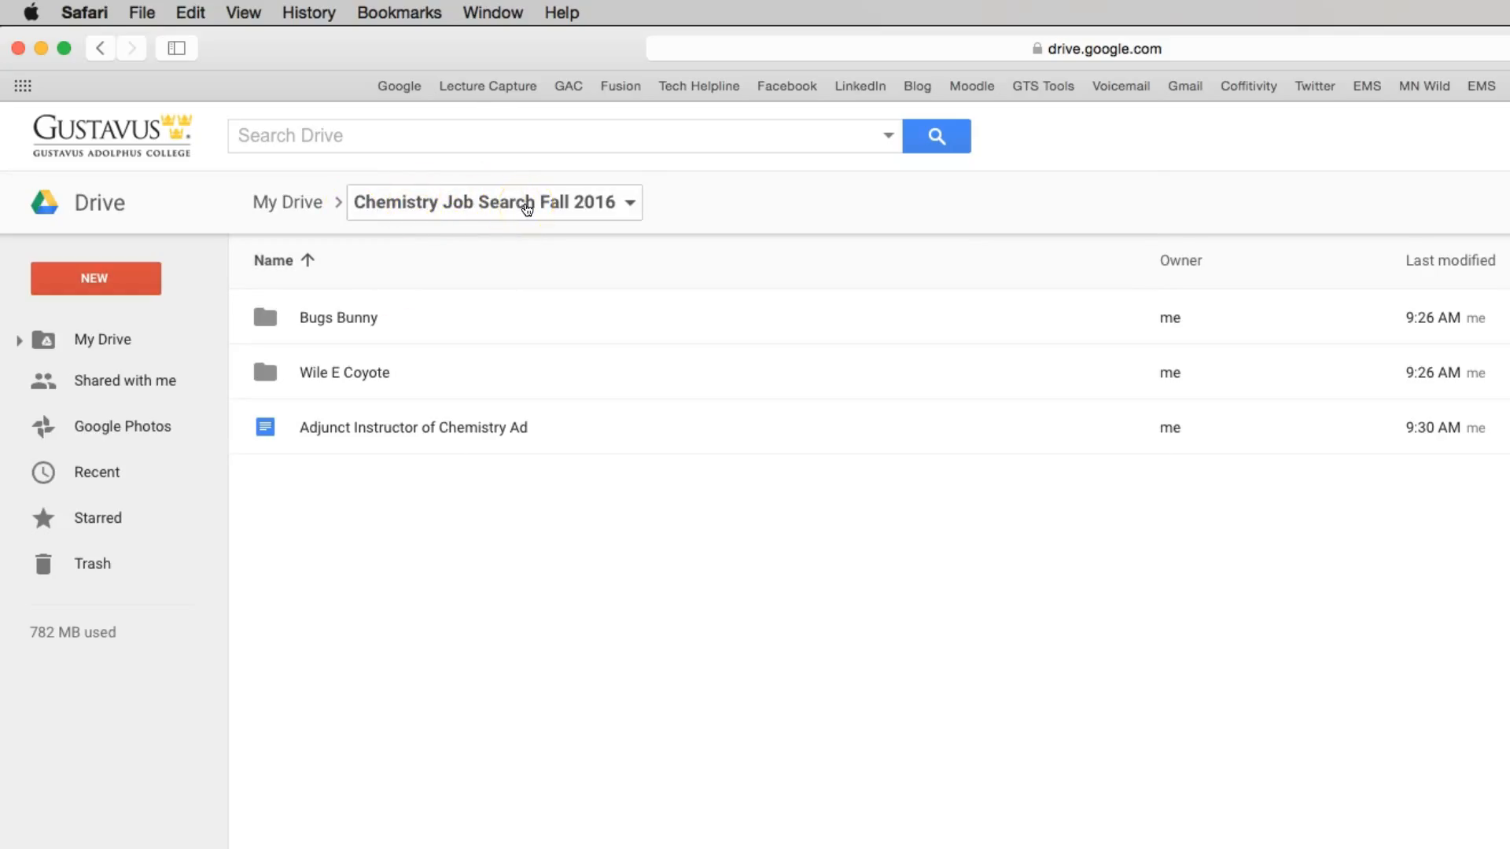
Step: Create a new blank Google Docs document inside the Chemistry Job Search Fall 2016 folder
left_click(111, 280)
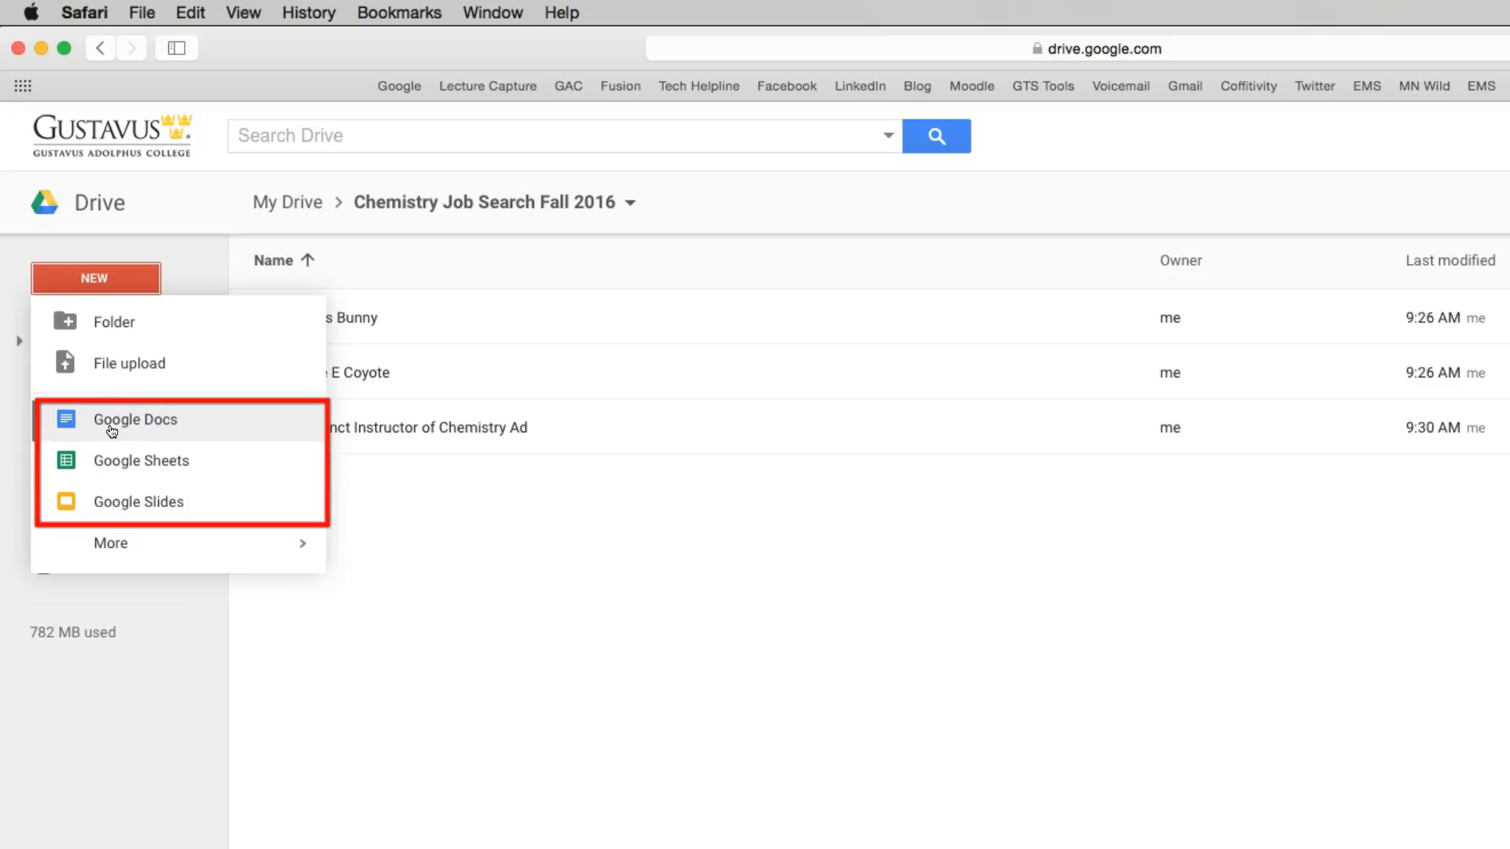
left_click(111, 467)
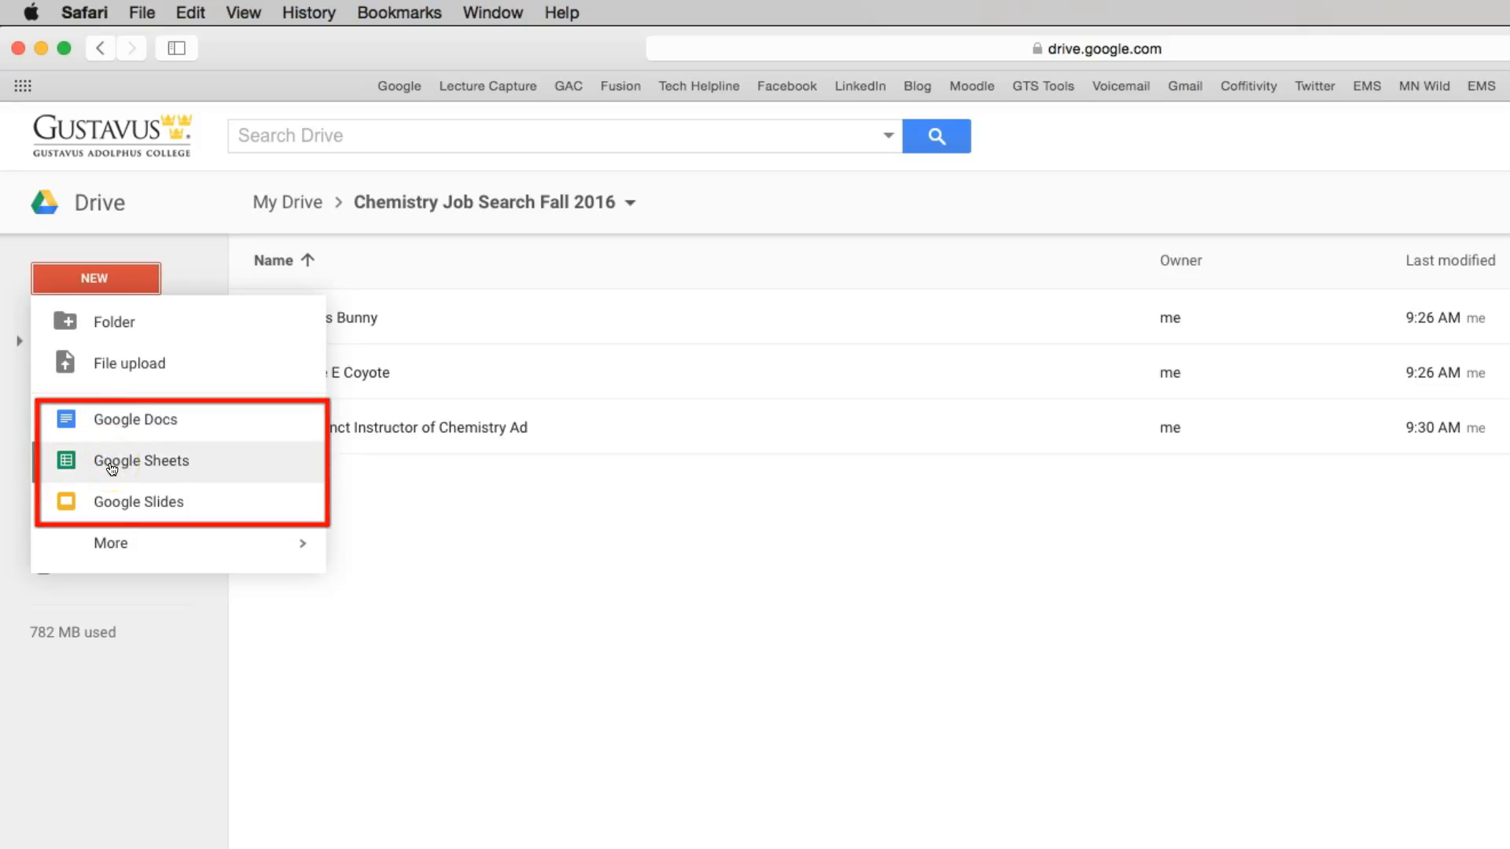
left_click(111, 515)
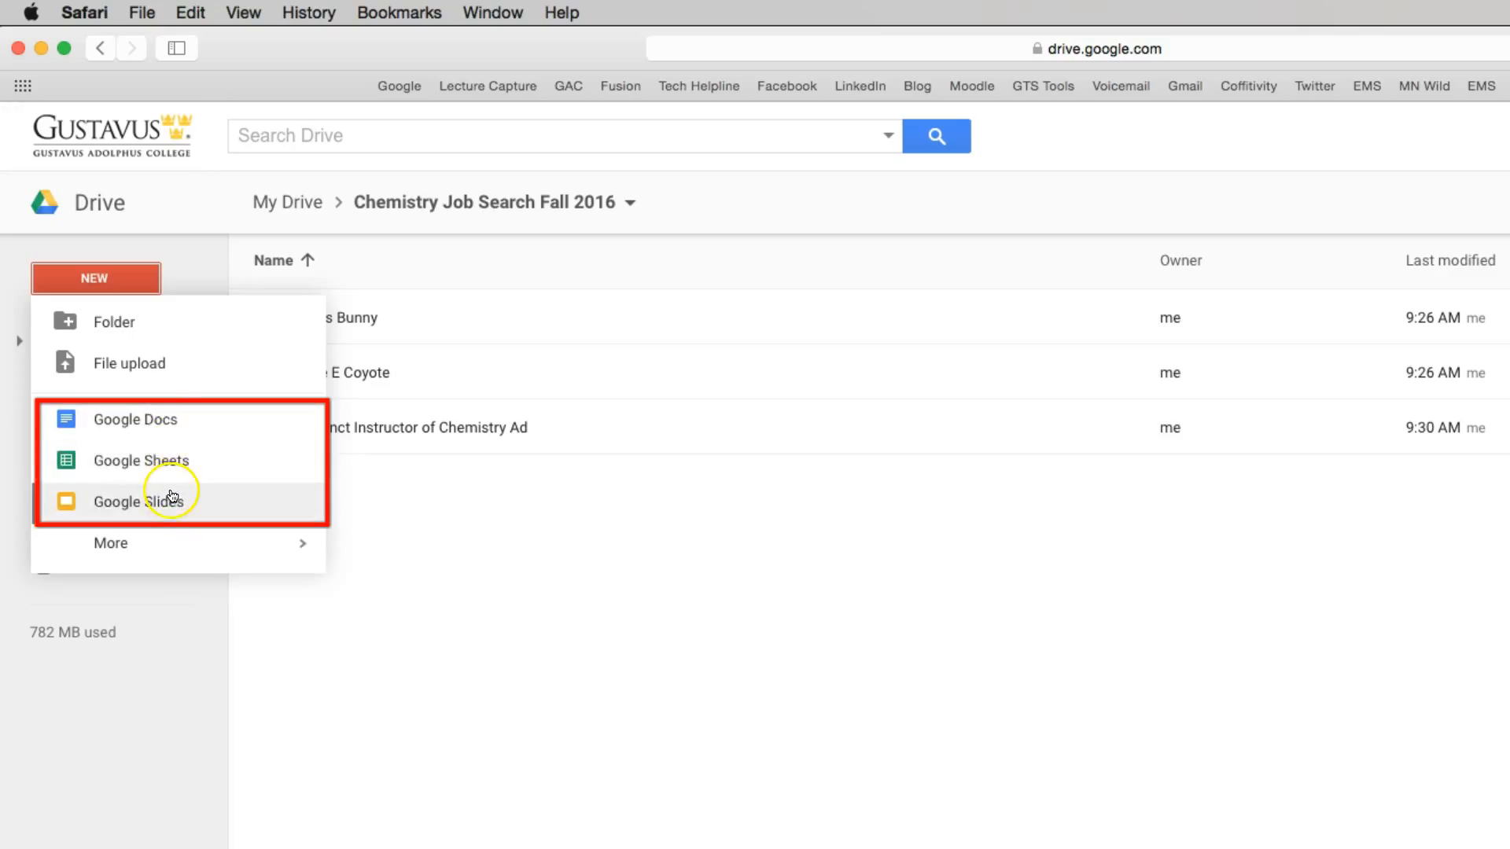
mouse_move(162, 547)
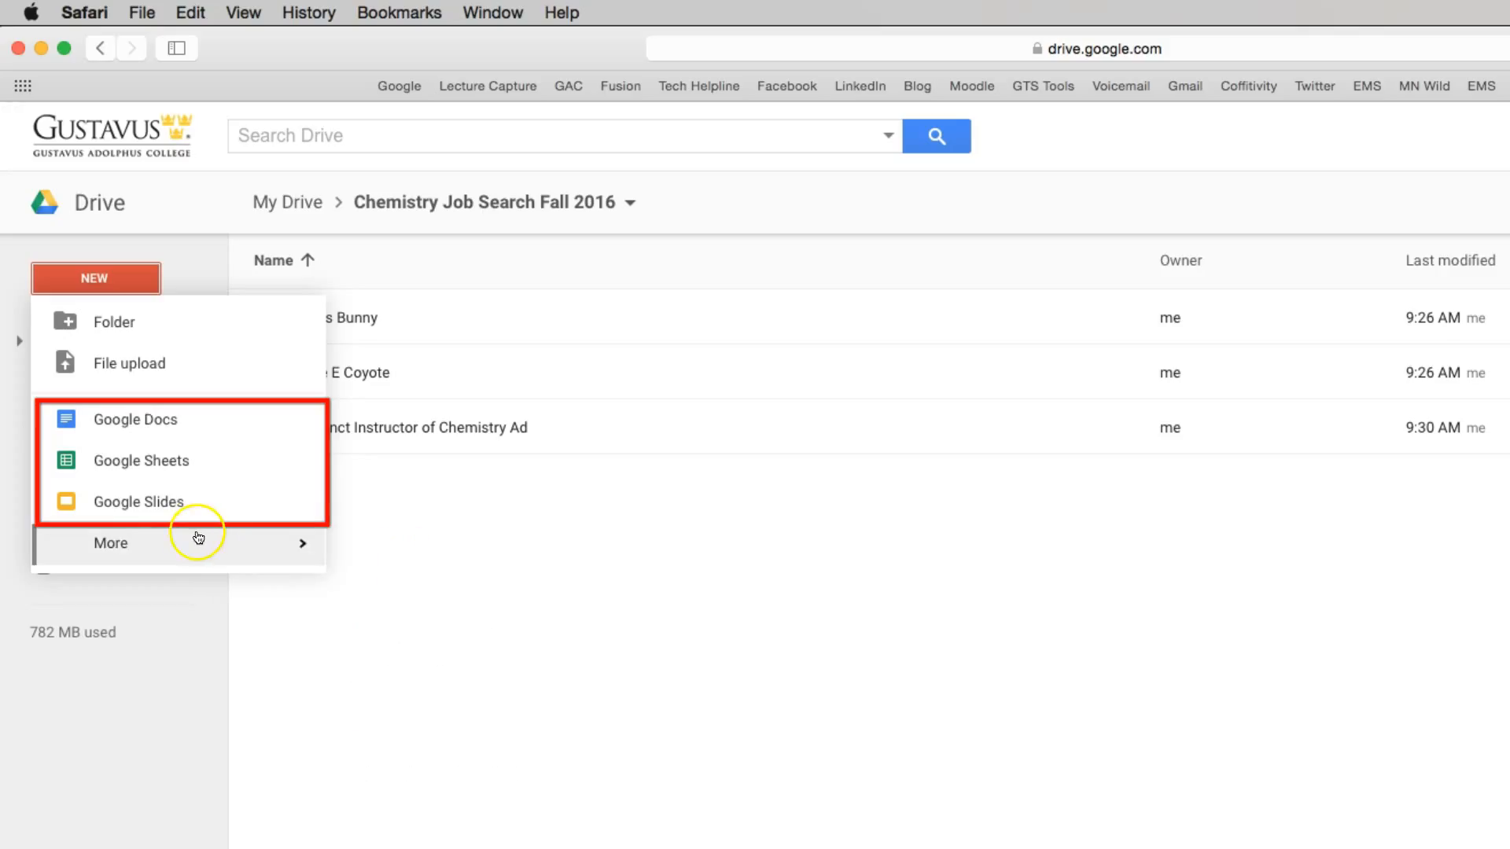
left_click(136, 423)
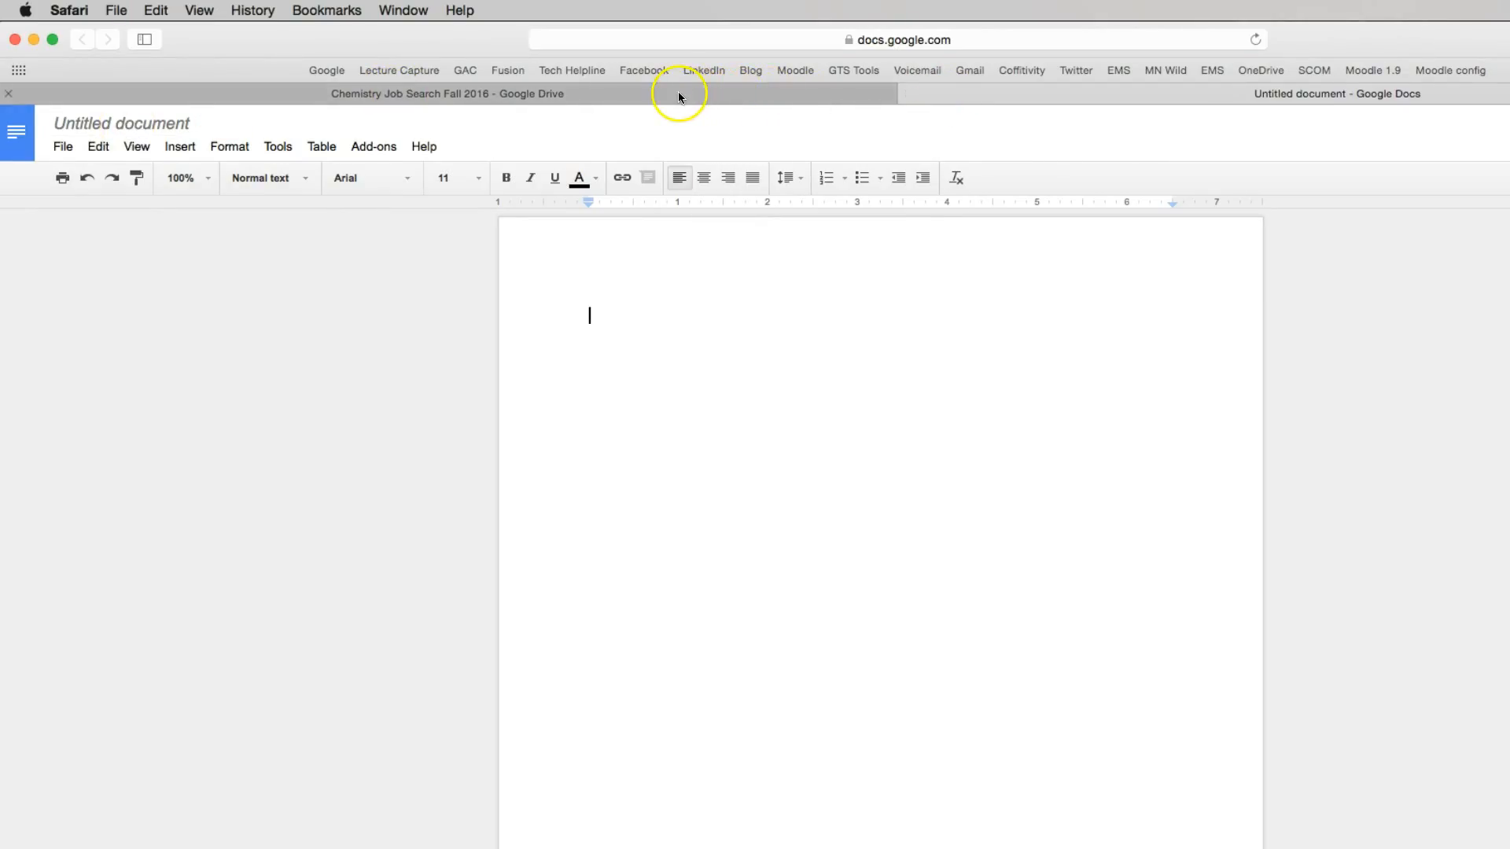
Step: Enter the heading "Interview Questions" in the blank document, followed by a new line
left_click(670, 326)
type("Interview Qu")
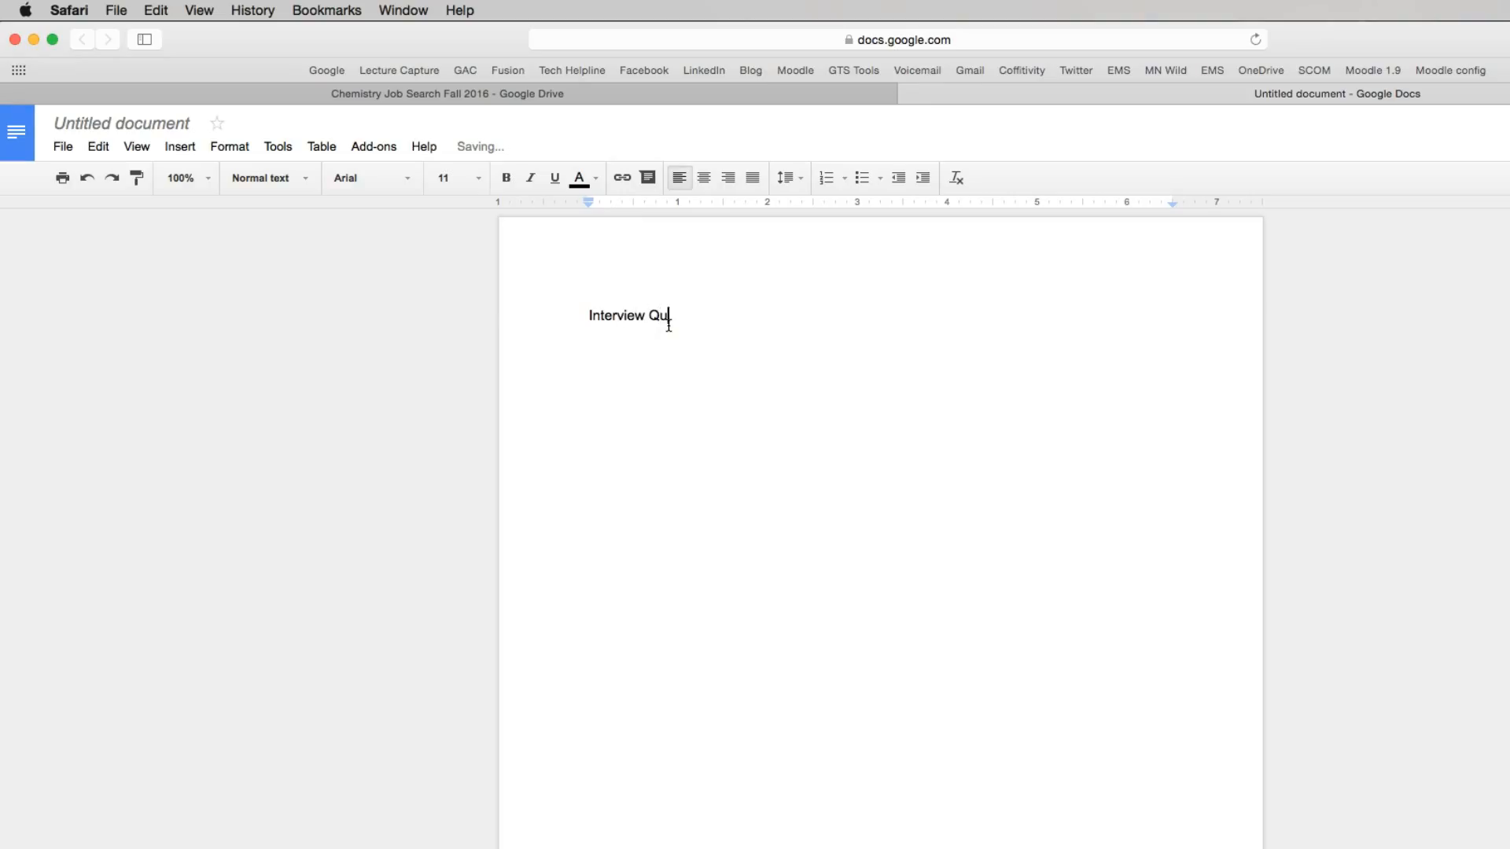
type("estions")
key("Return")
left_click(637, 326)
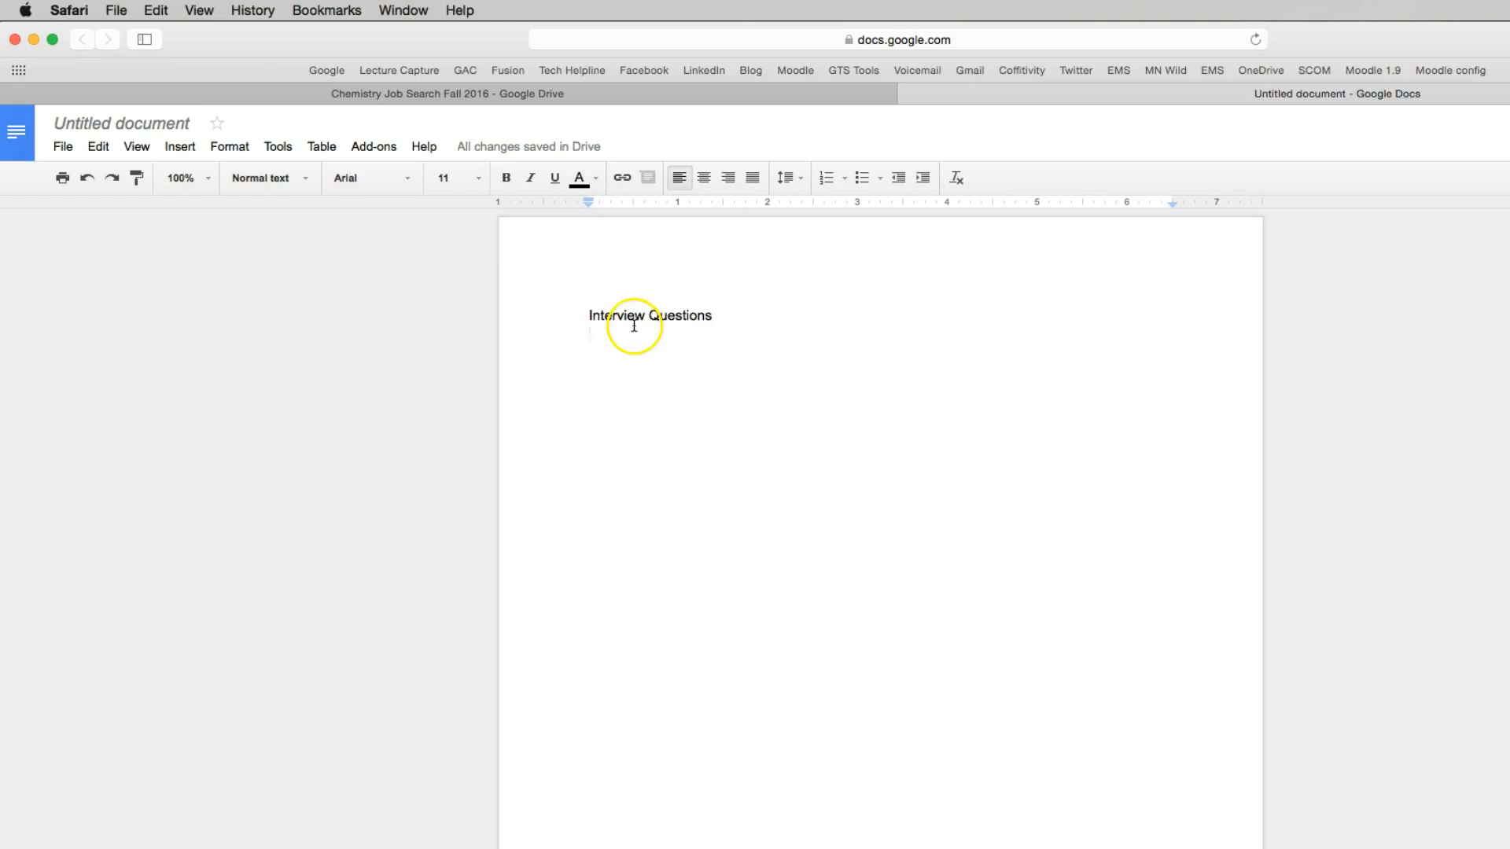
Step: Title the document "Interview Questions For Chemistry Instructor" and close it to return to the Drive folder
left_click(134, 124)
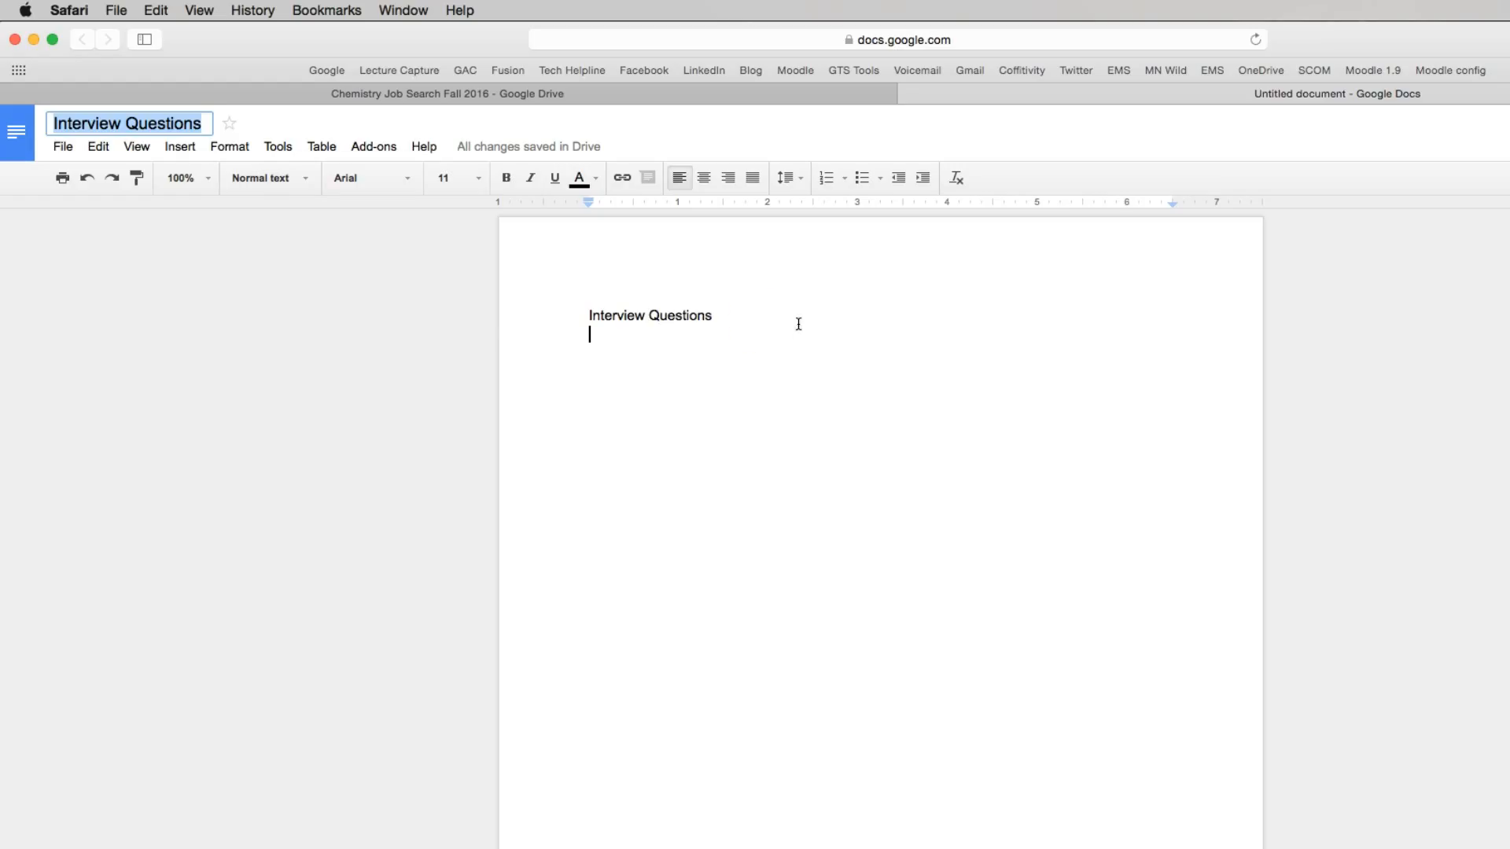
left_click(202, 125)
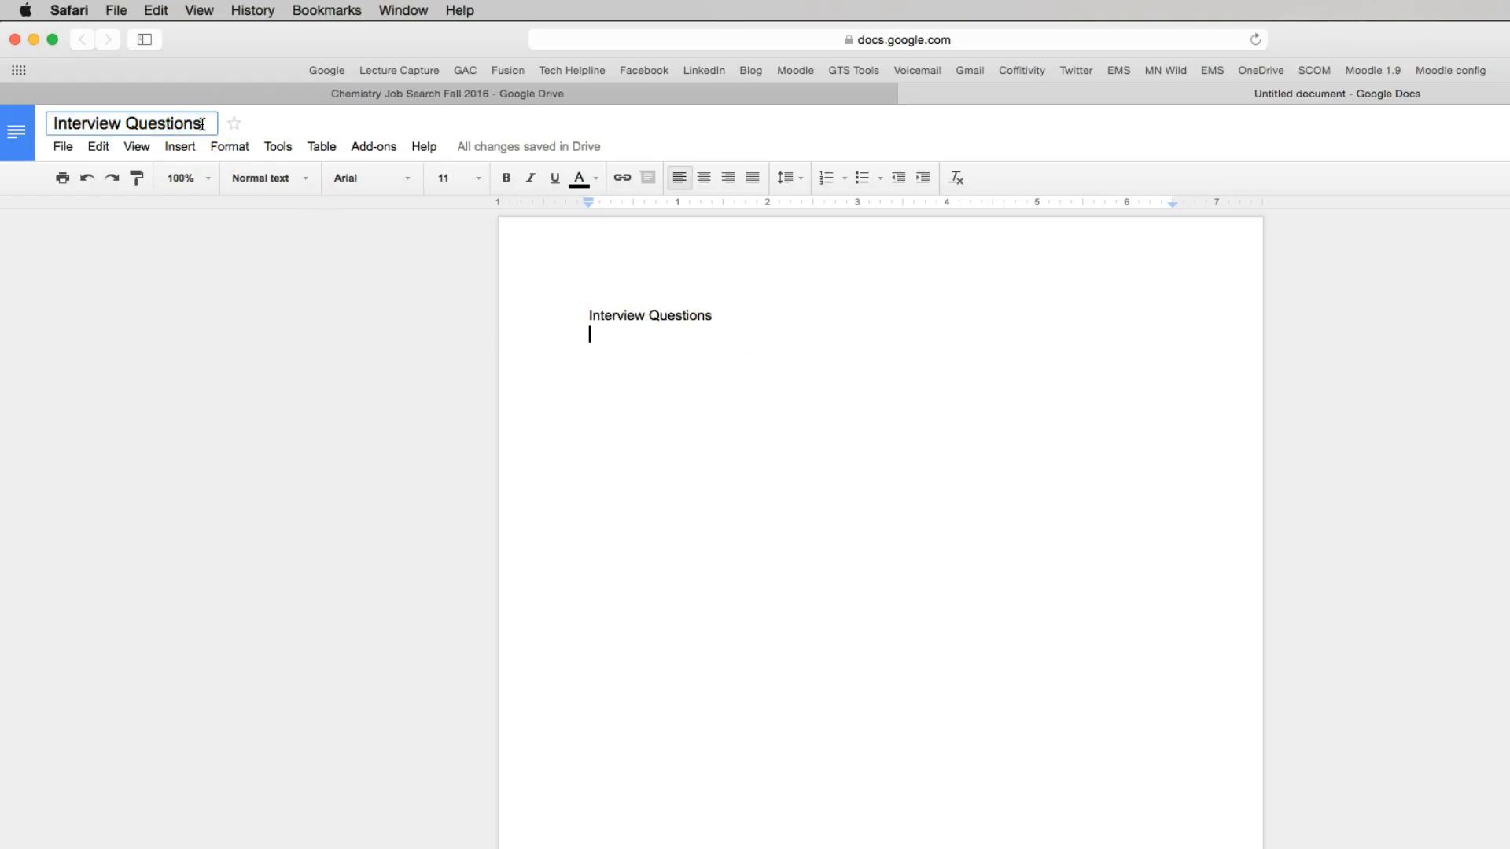
type("For Chemistry Instructor")
key("Return")
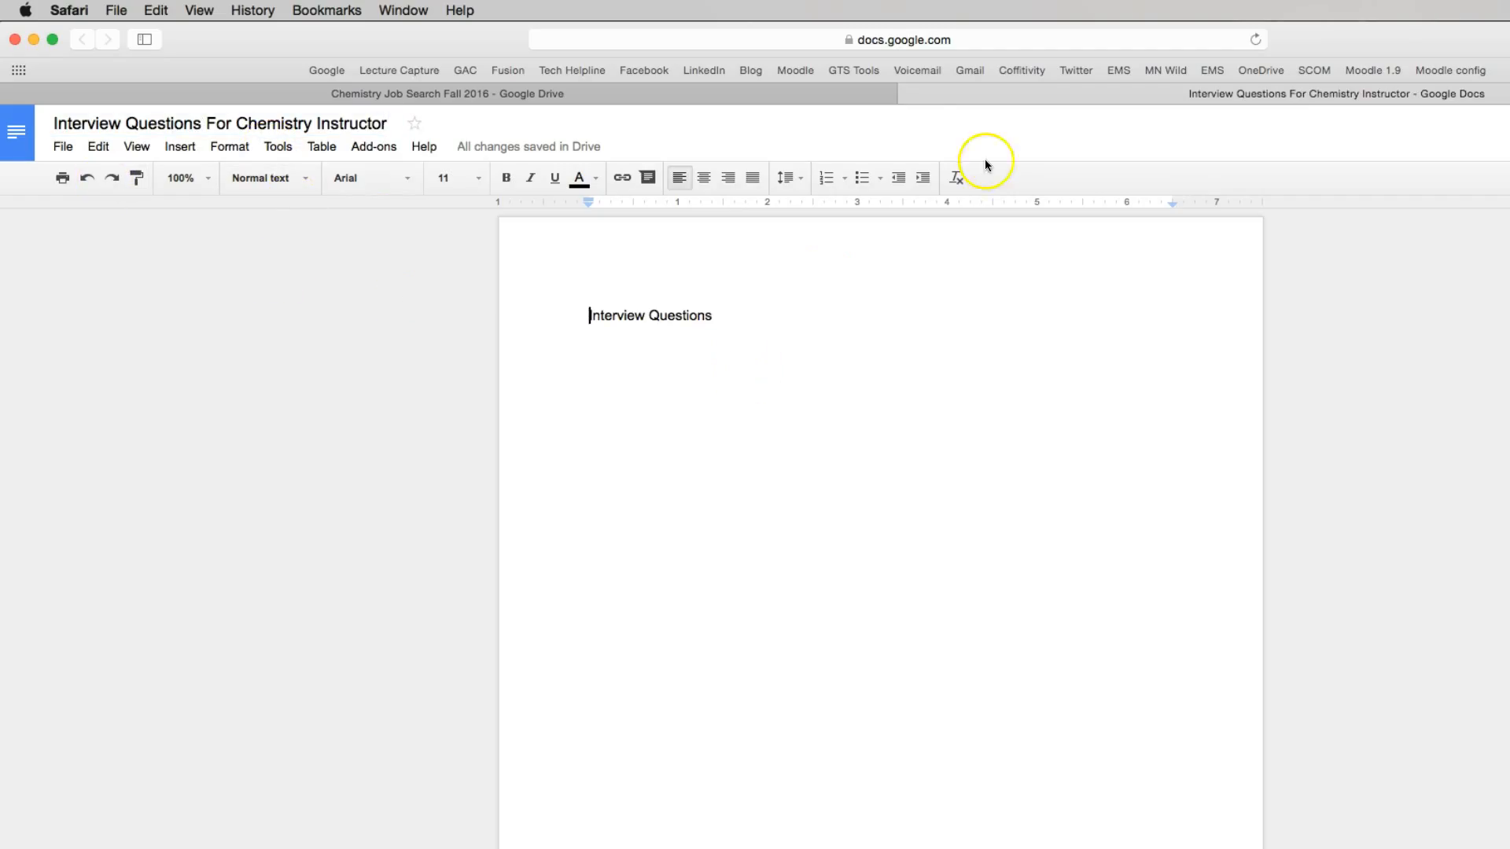
left_click(911, 93)
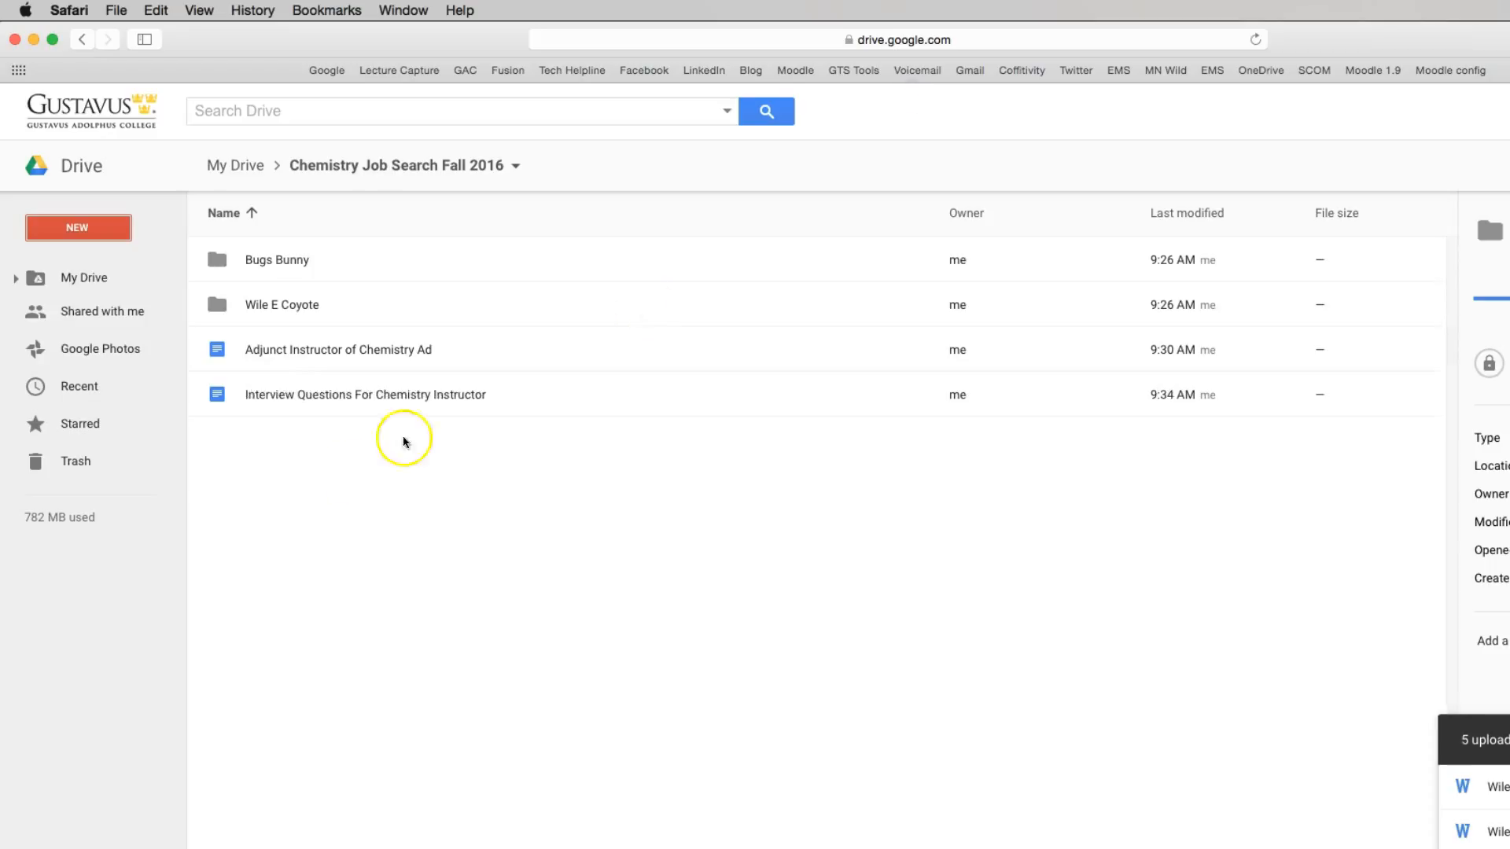
Step: Reopen Interview Questions For Chemistry Instructor from the Chemistry Job Search Fall 2016 folder to check it, and close it again
double_click(445, 394)
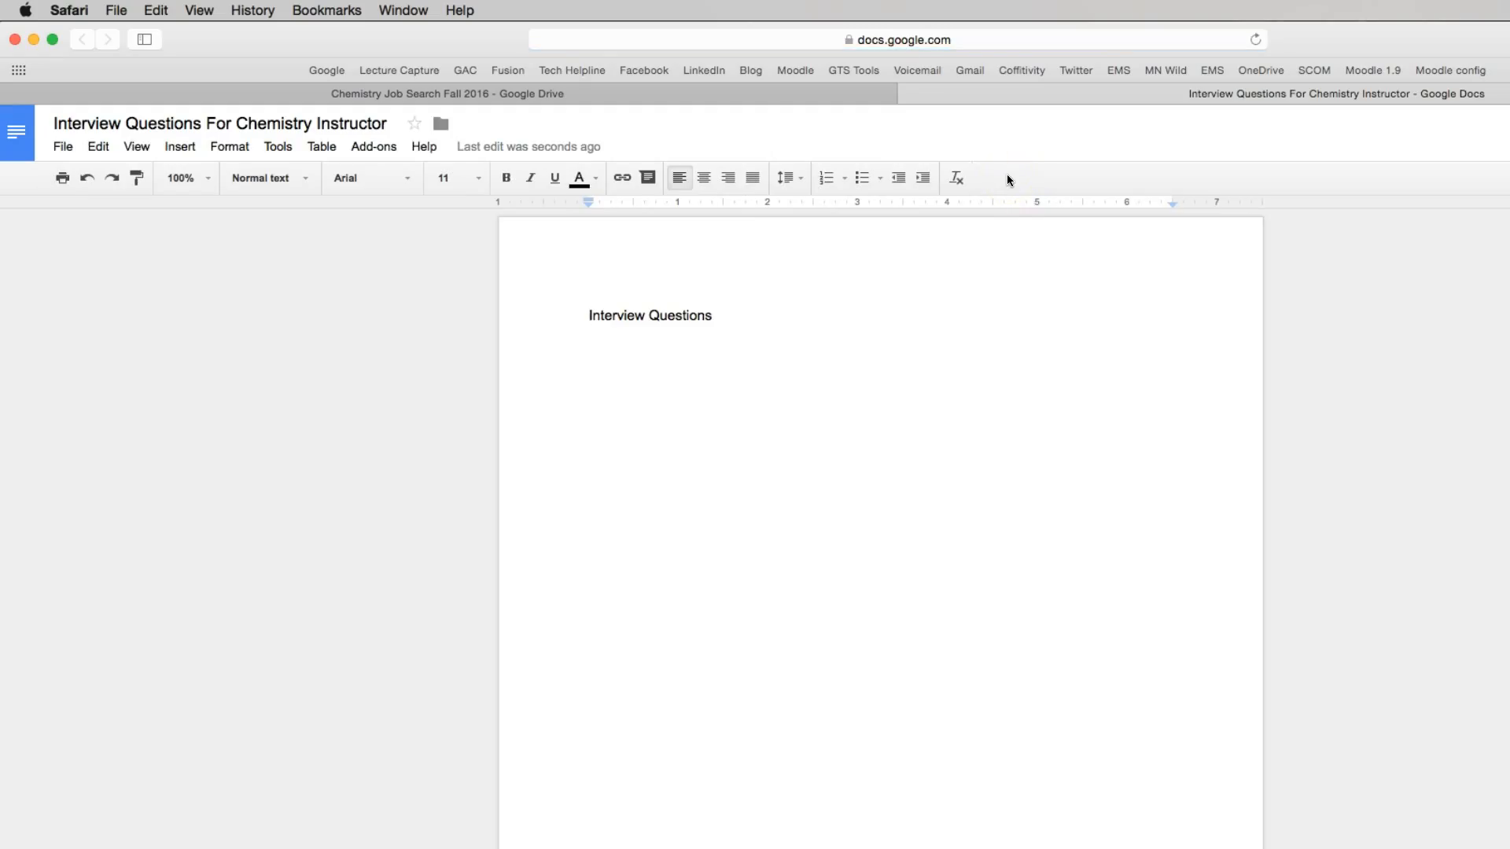
left_click(738, 246)
left_click(914, 96)
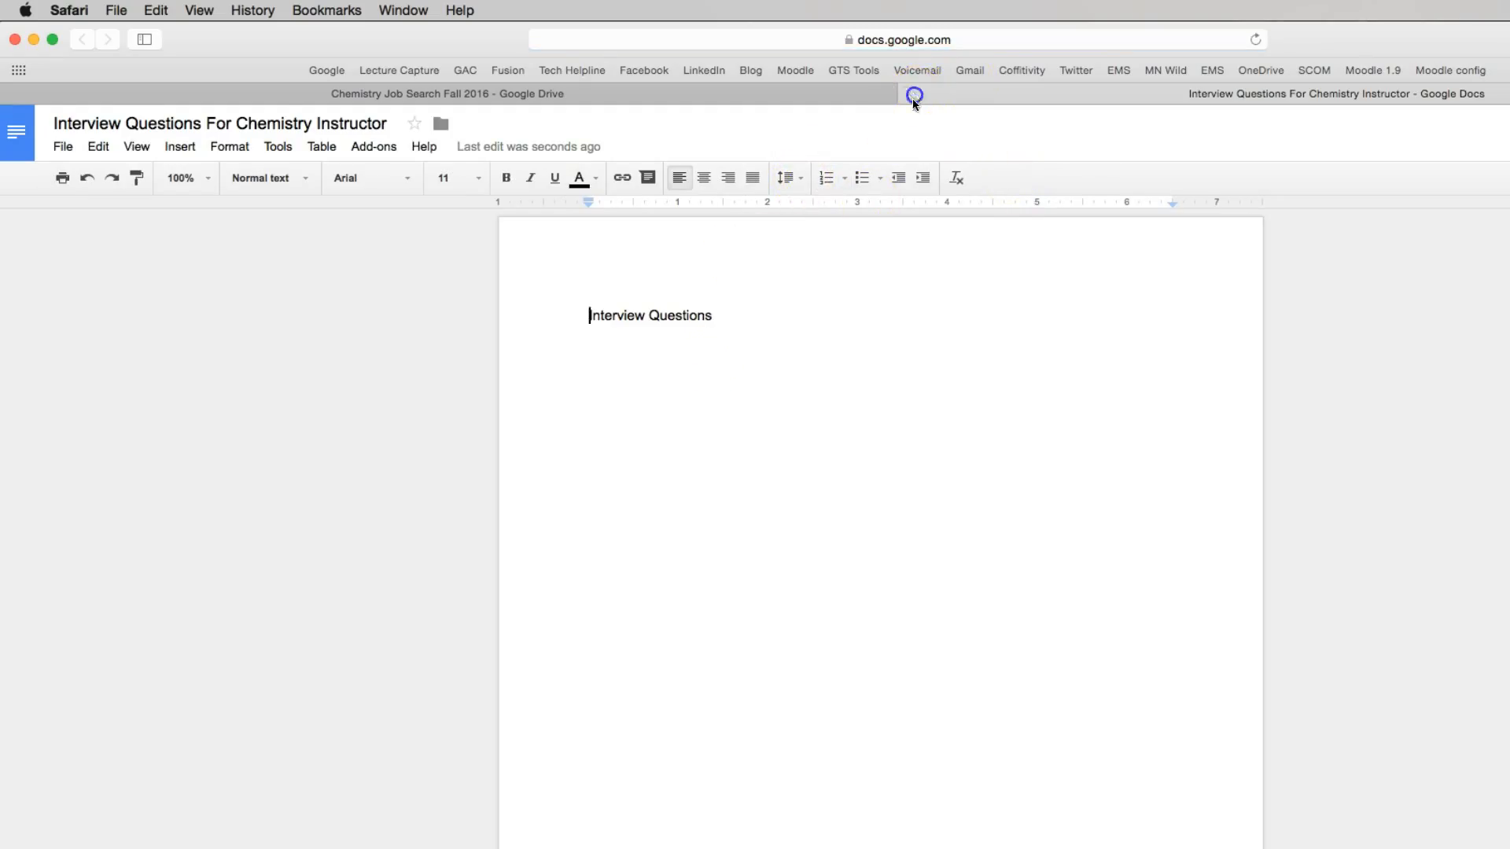